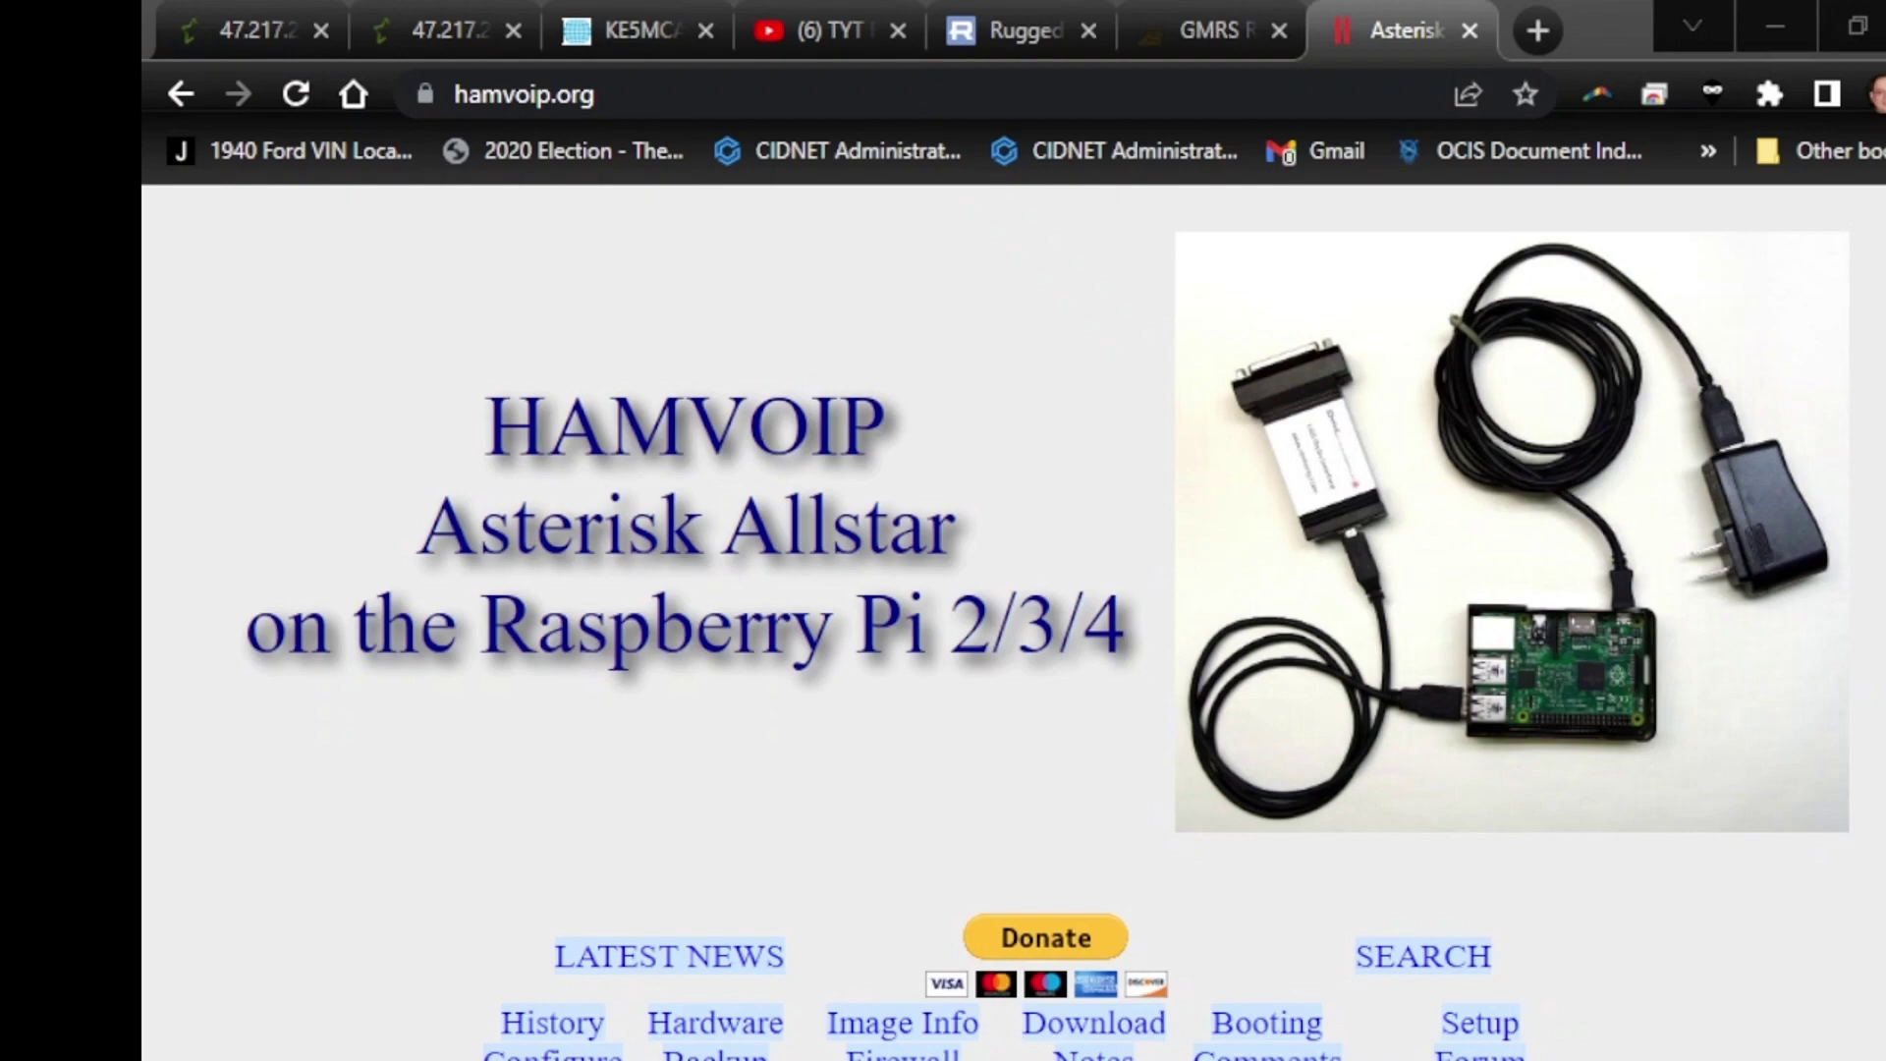
left_click(263, 577)
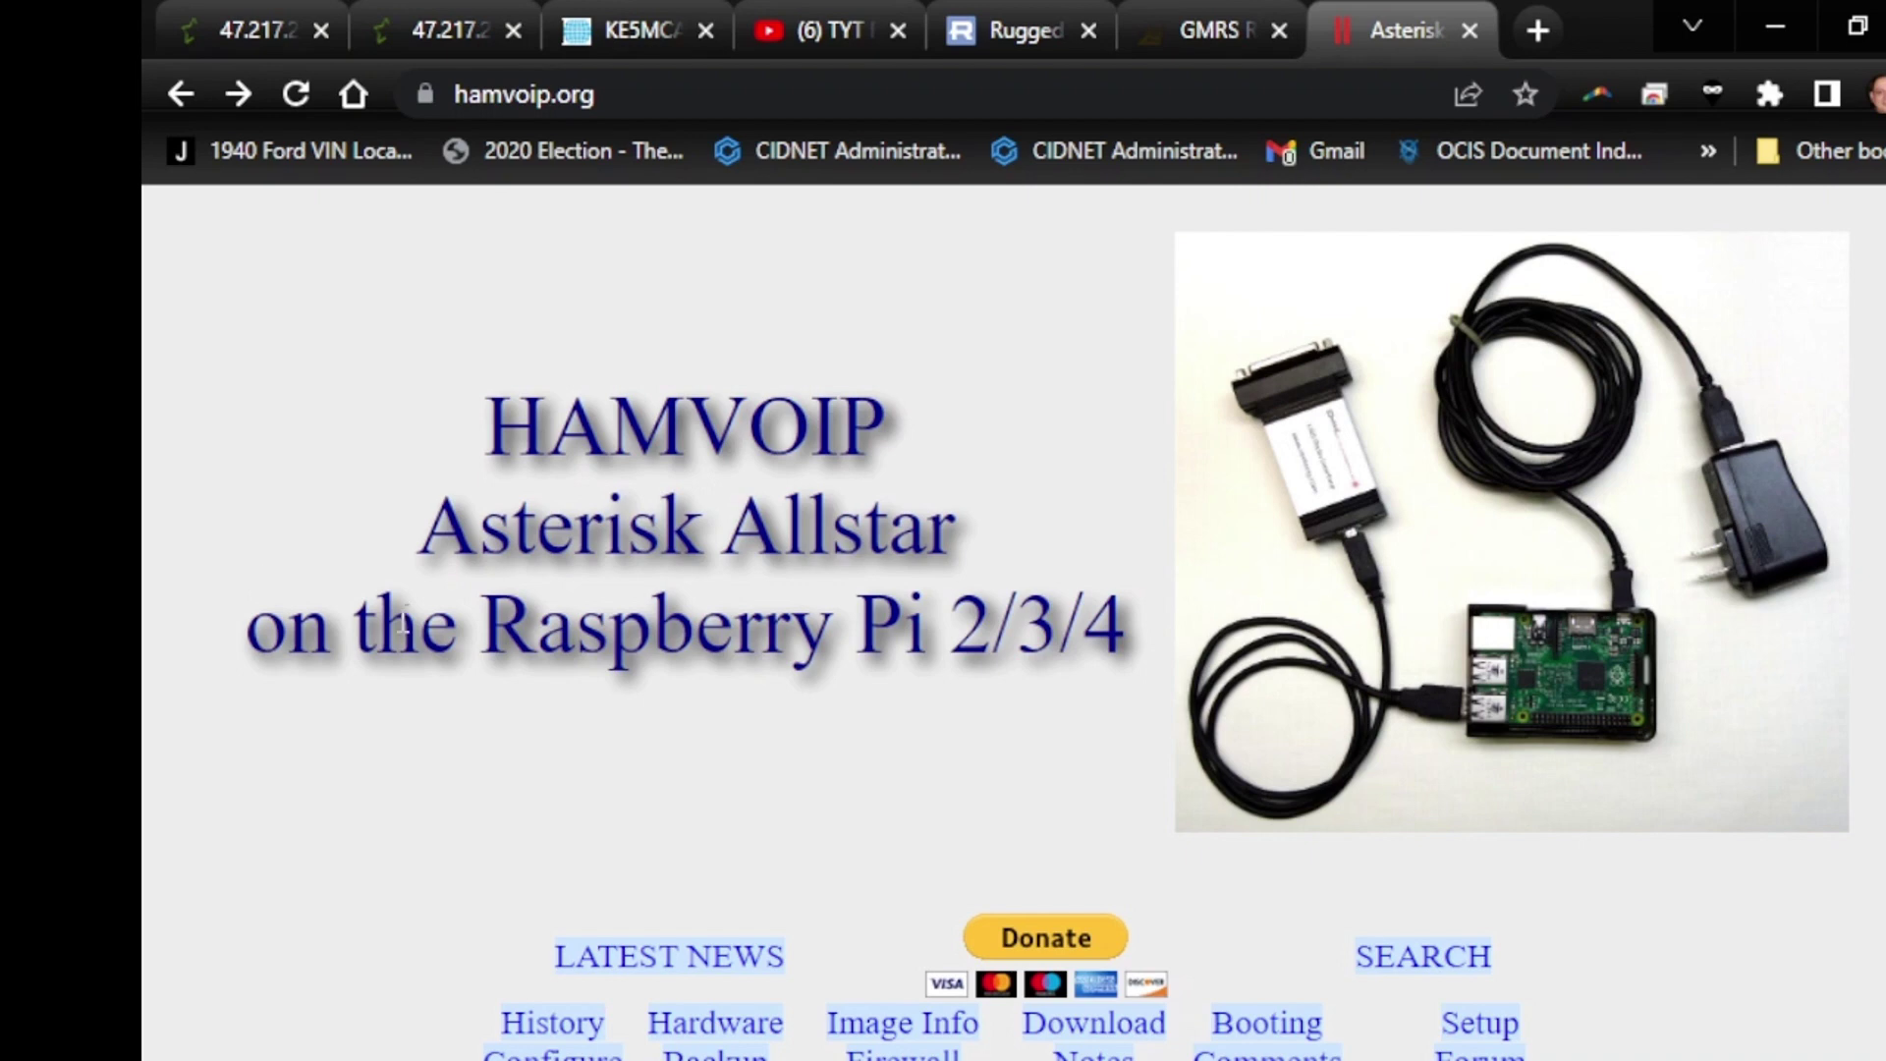
scroll(361, 772, "down", 2)
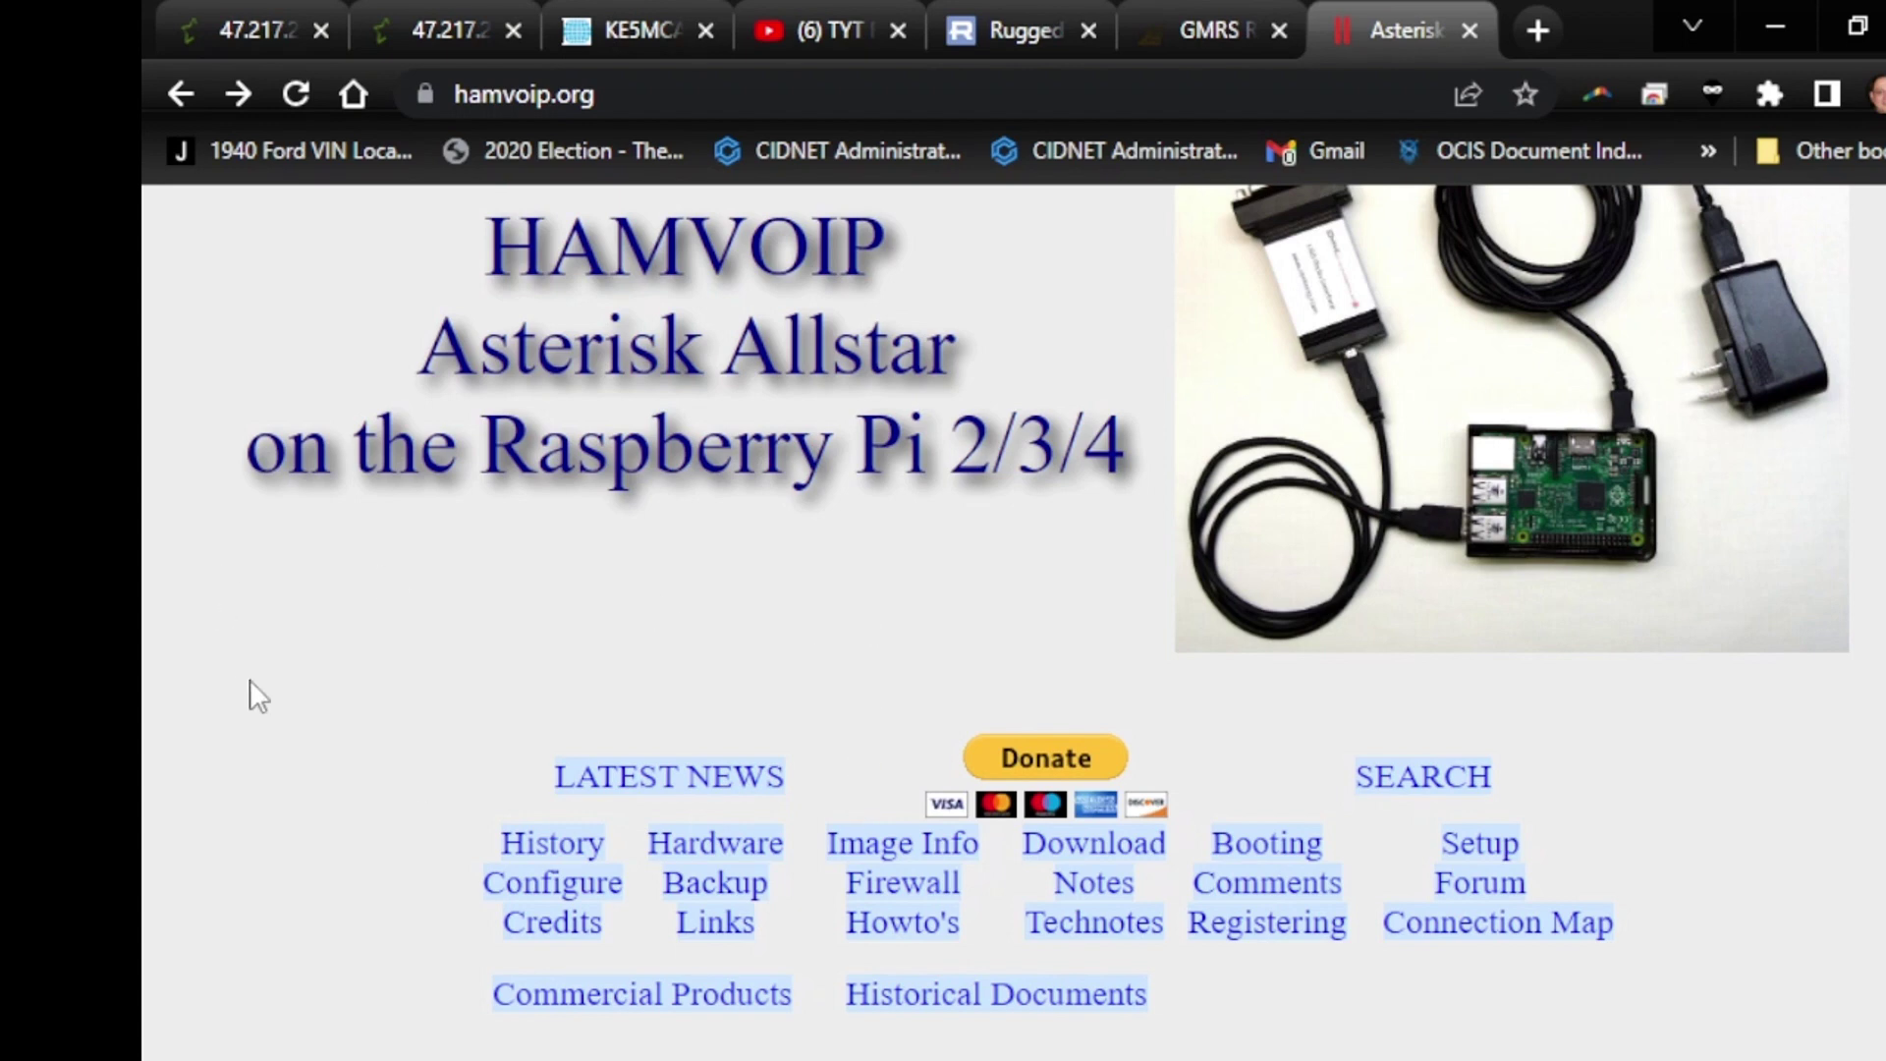
left_click(1087, 849)
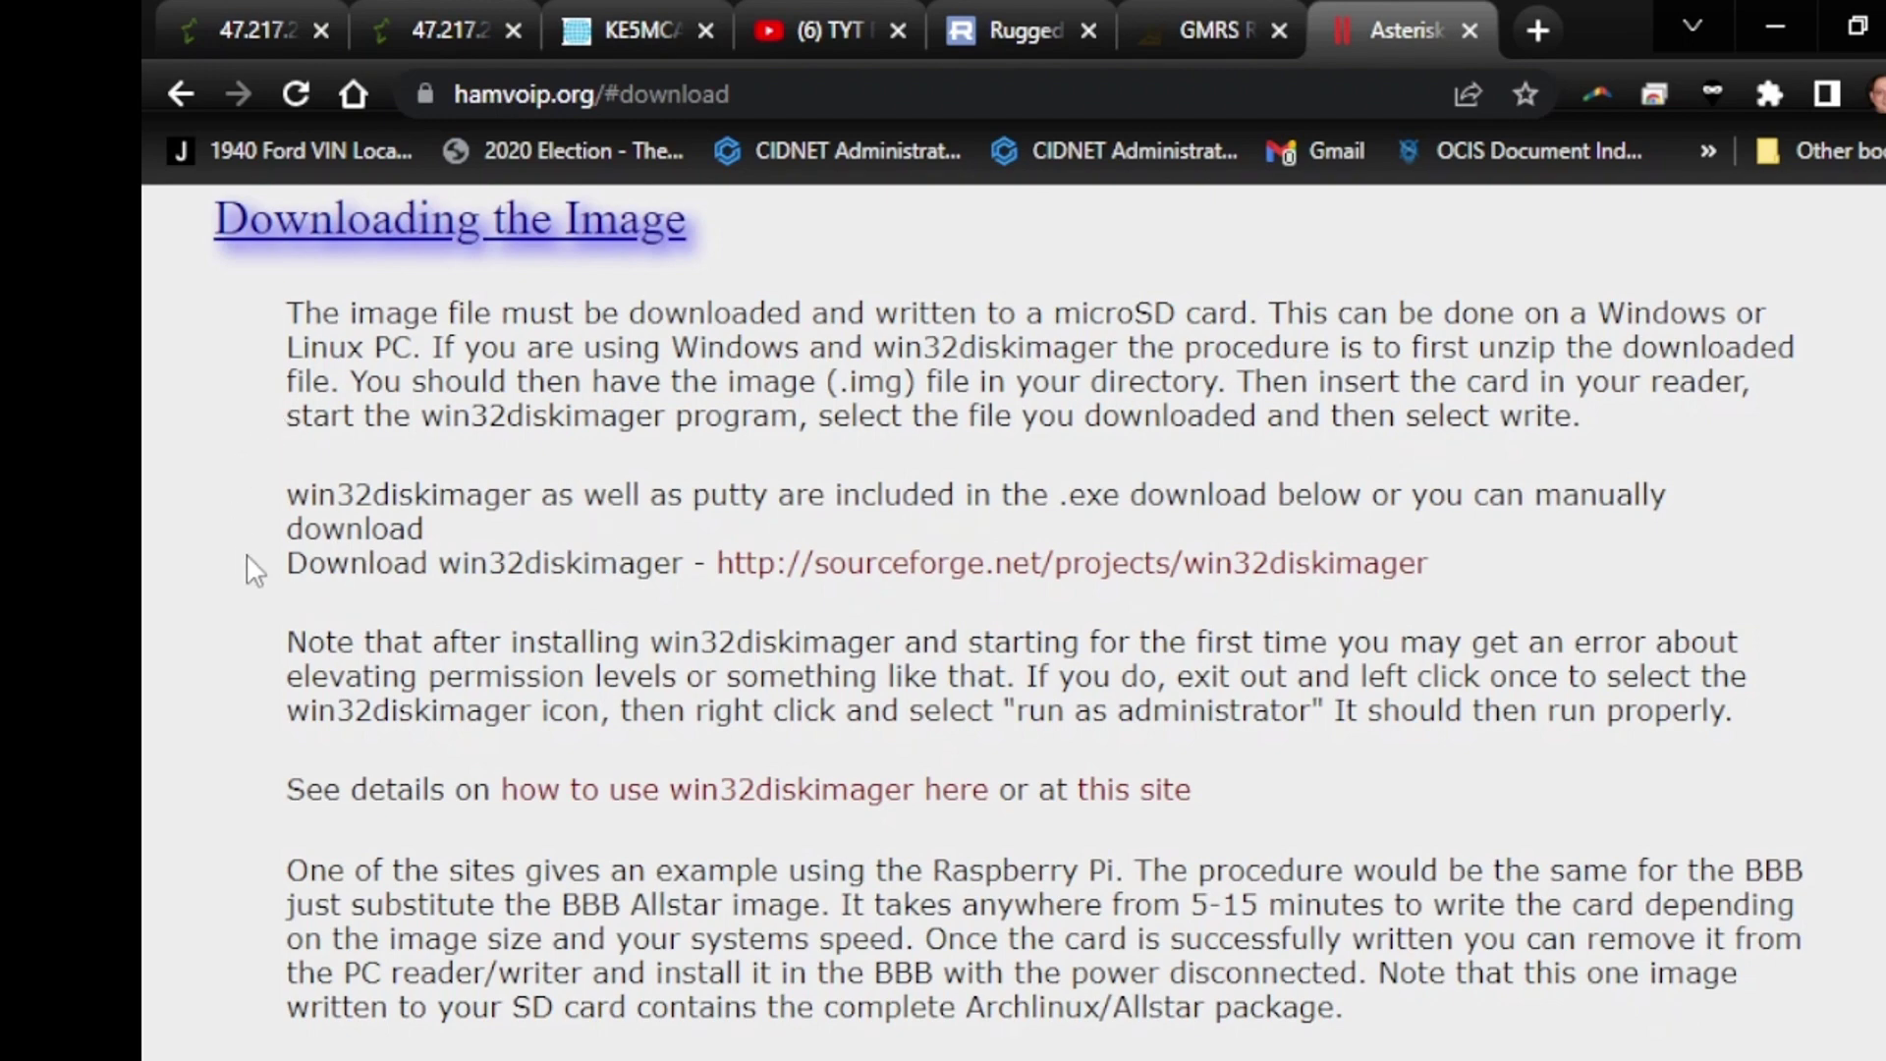
Scroll to the RPi-Z2W-2-3-4 Version 1.7-01 image download links (Windows exe and xz archive).
scroll(240, 707, "down", 5)
scroll(239, 731, "down", 1)
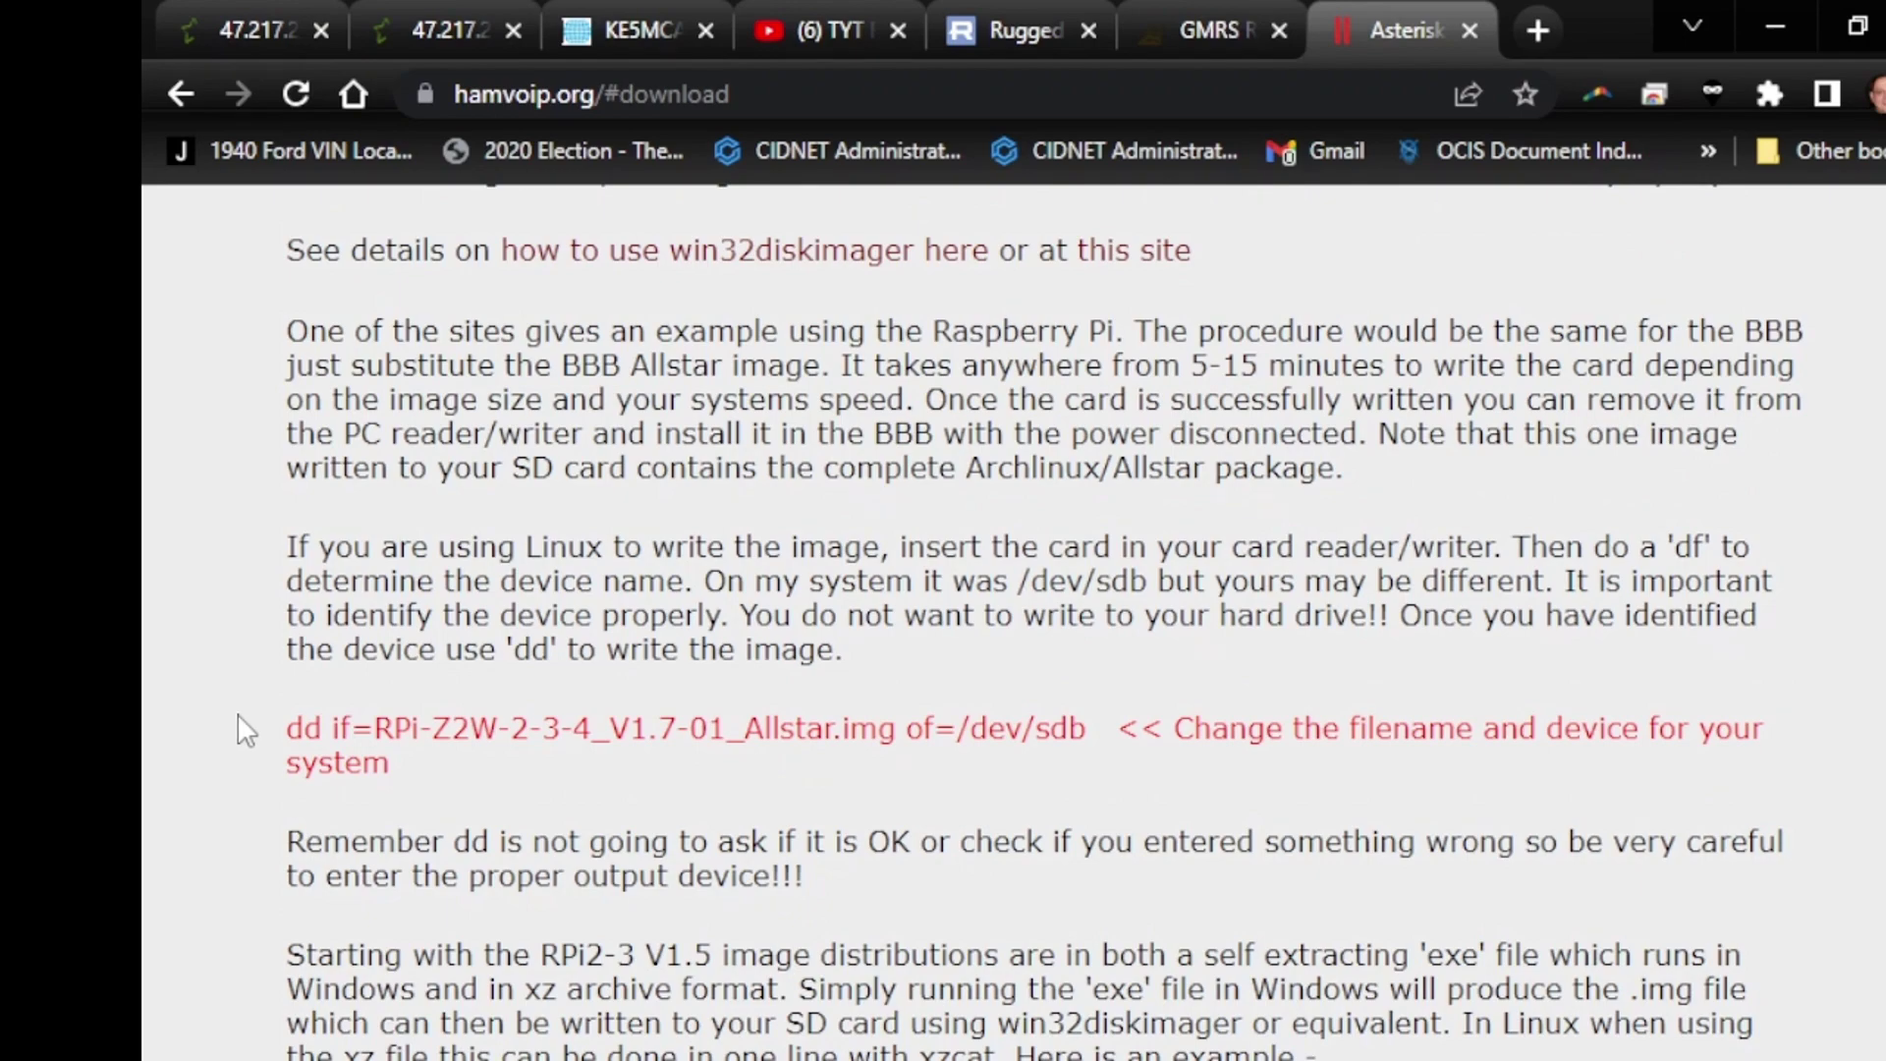
scroll(484, 746, "down", 10)
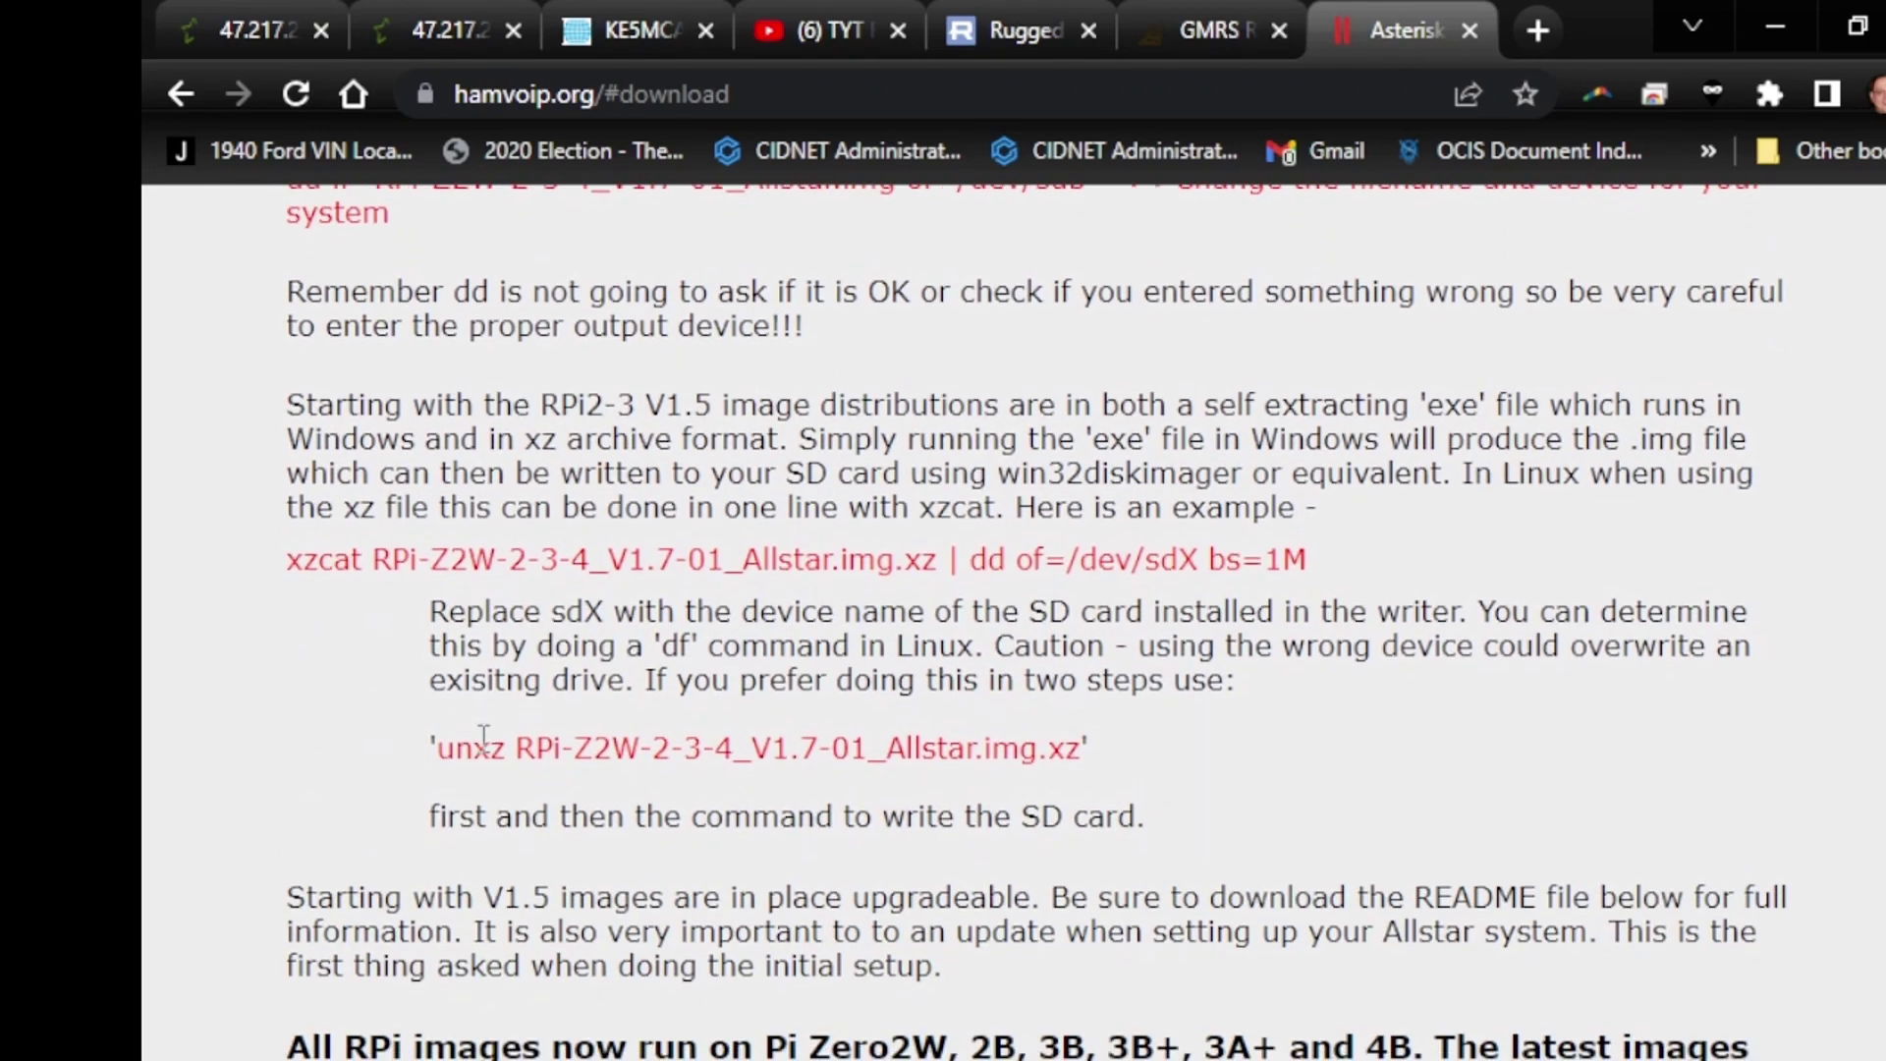
scroll(484, 737, "down", 8)
scroll(373, 699, "up", 2)
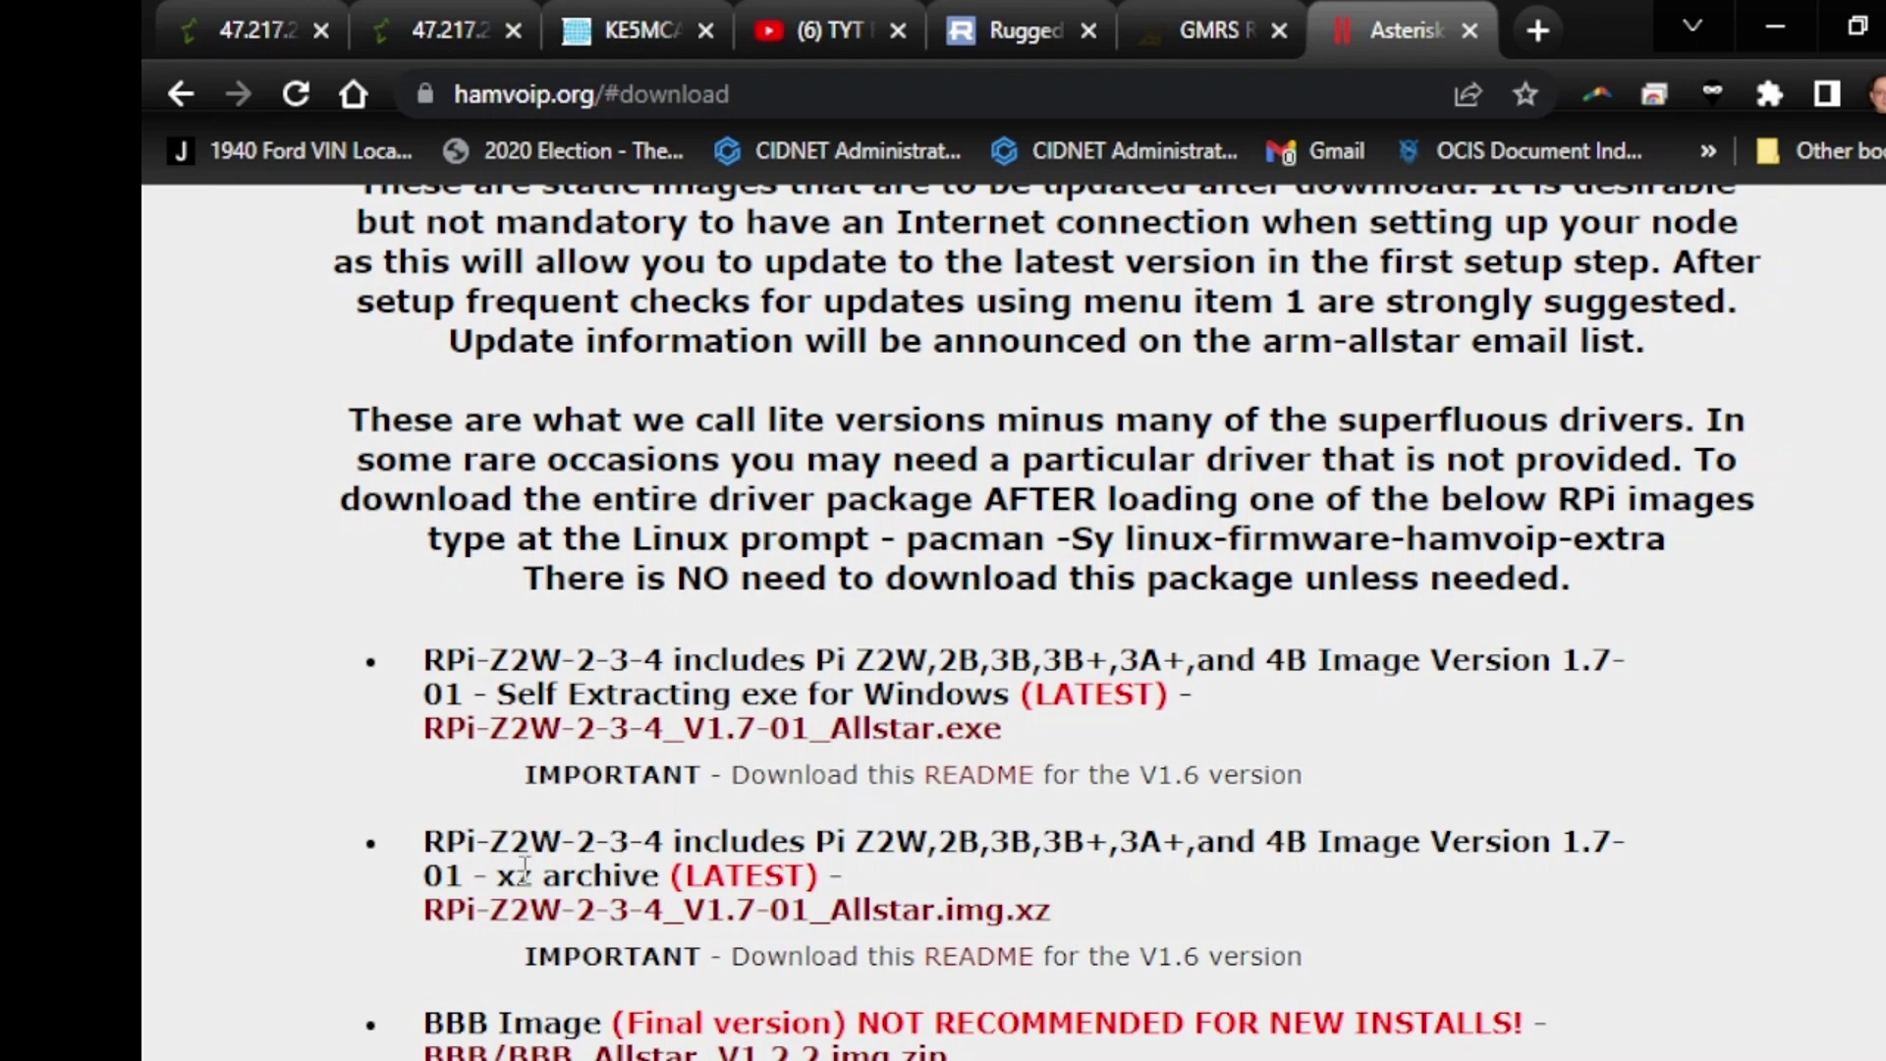
Save the RPi-Z2W-2-3-4_V1.7-01_Allstar.img.xz archive to the Downloads folder.
left_click(532, 910)
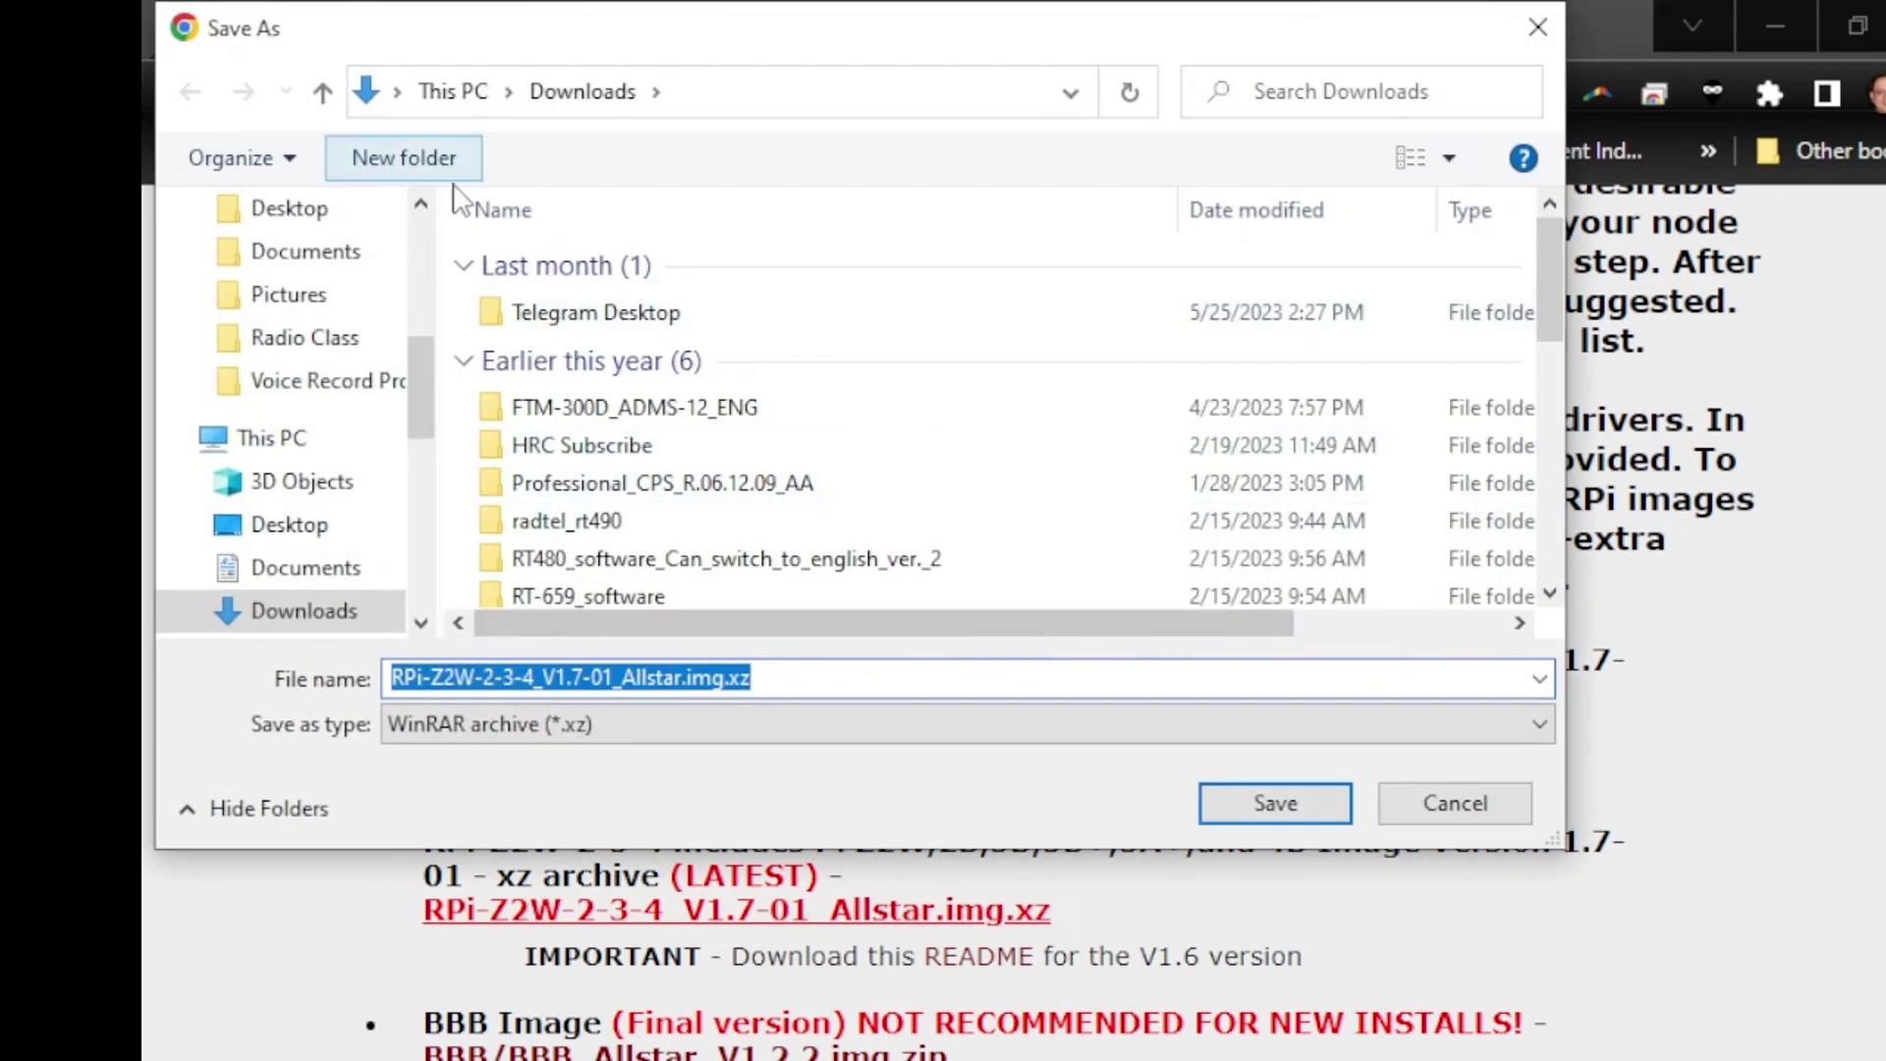
left_click(1265, 794)
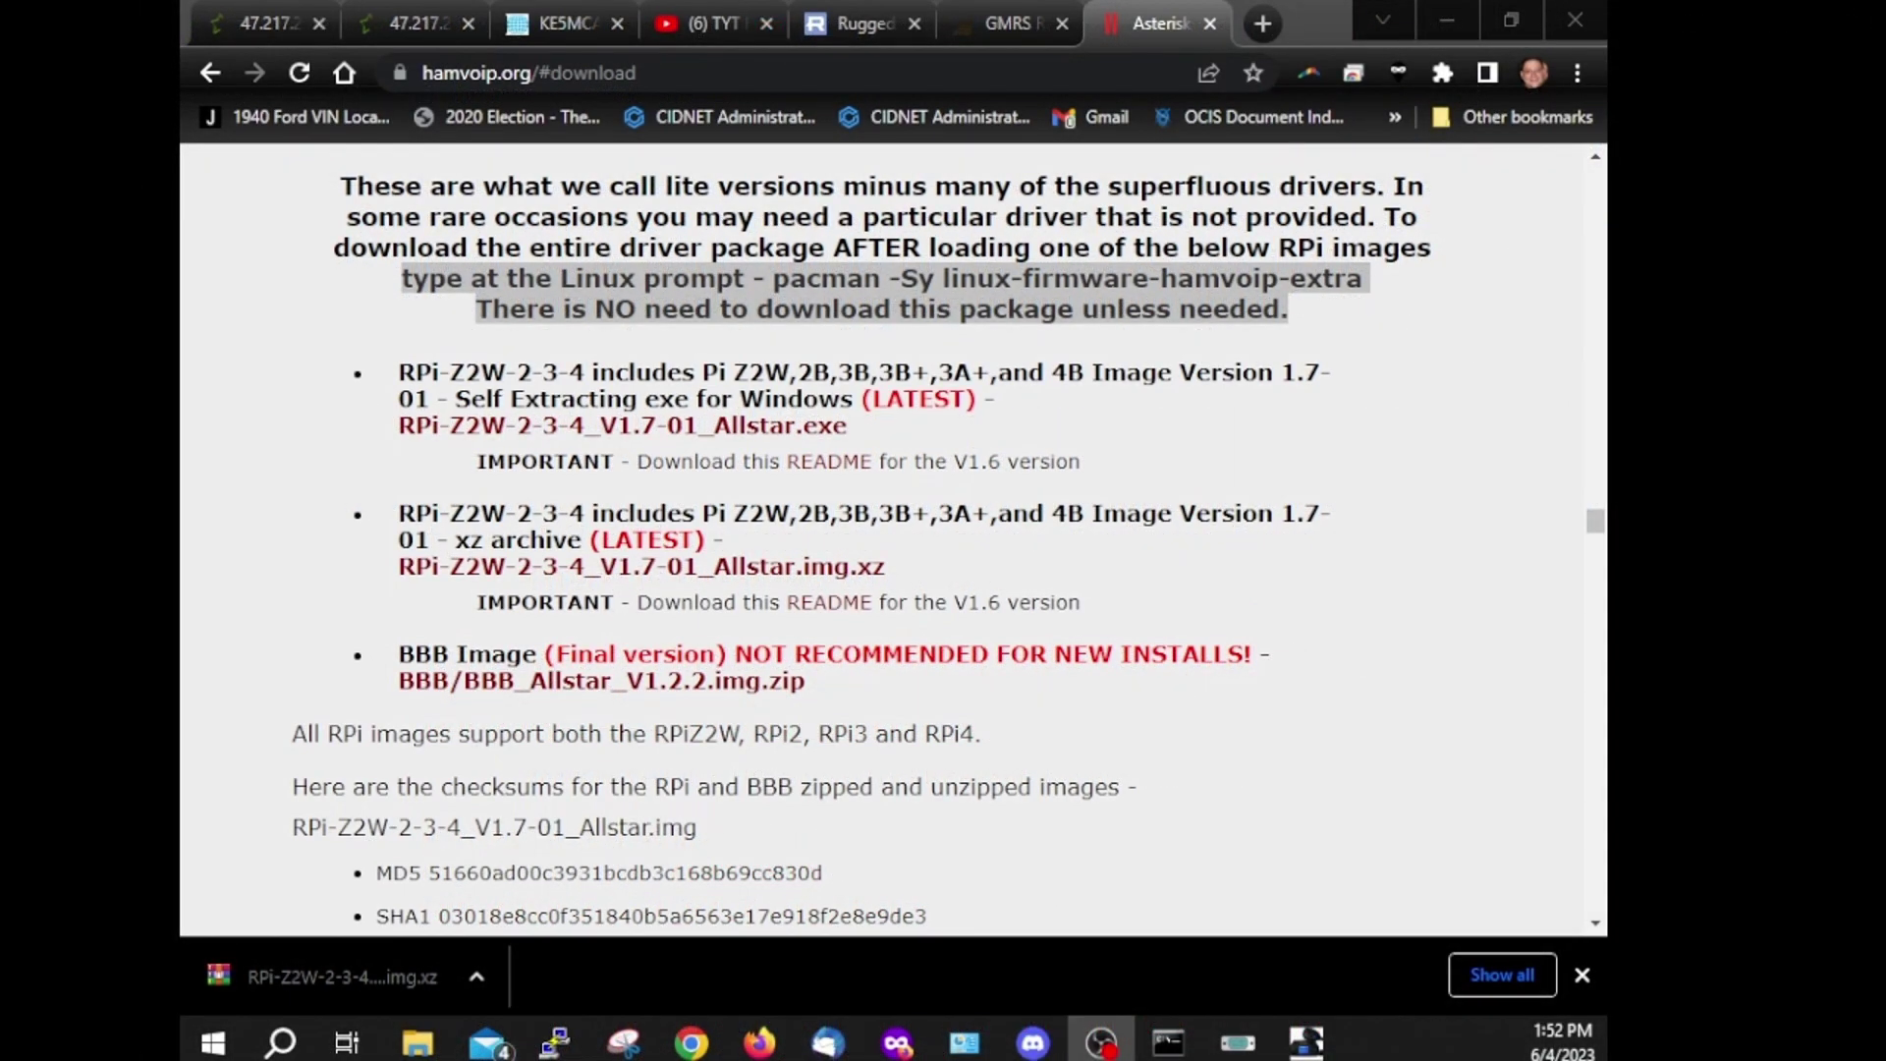
Show the downloaded Allstar archive in its folder, then bring up balenaEtcher.
left_click(476, 976)
left_click(548, 881)
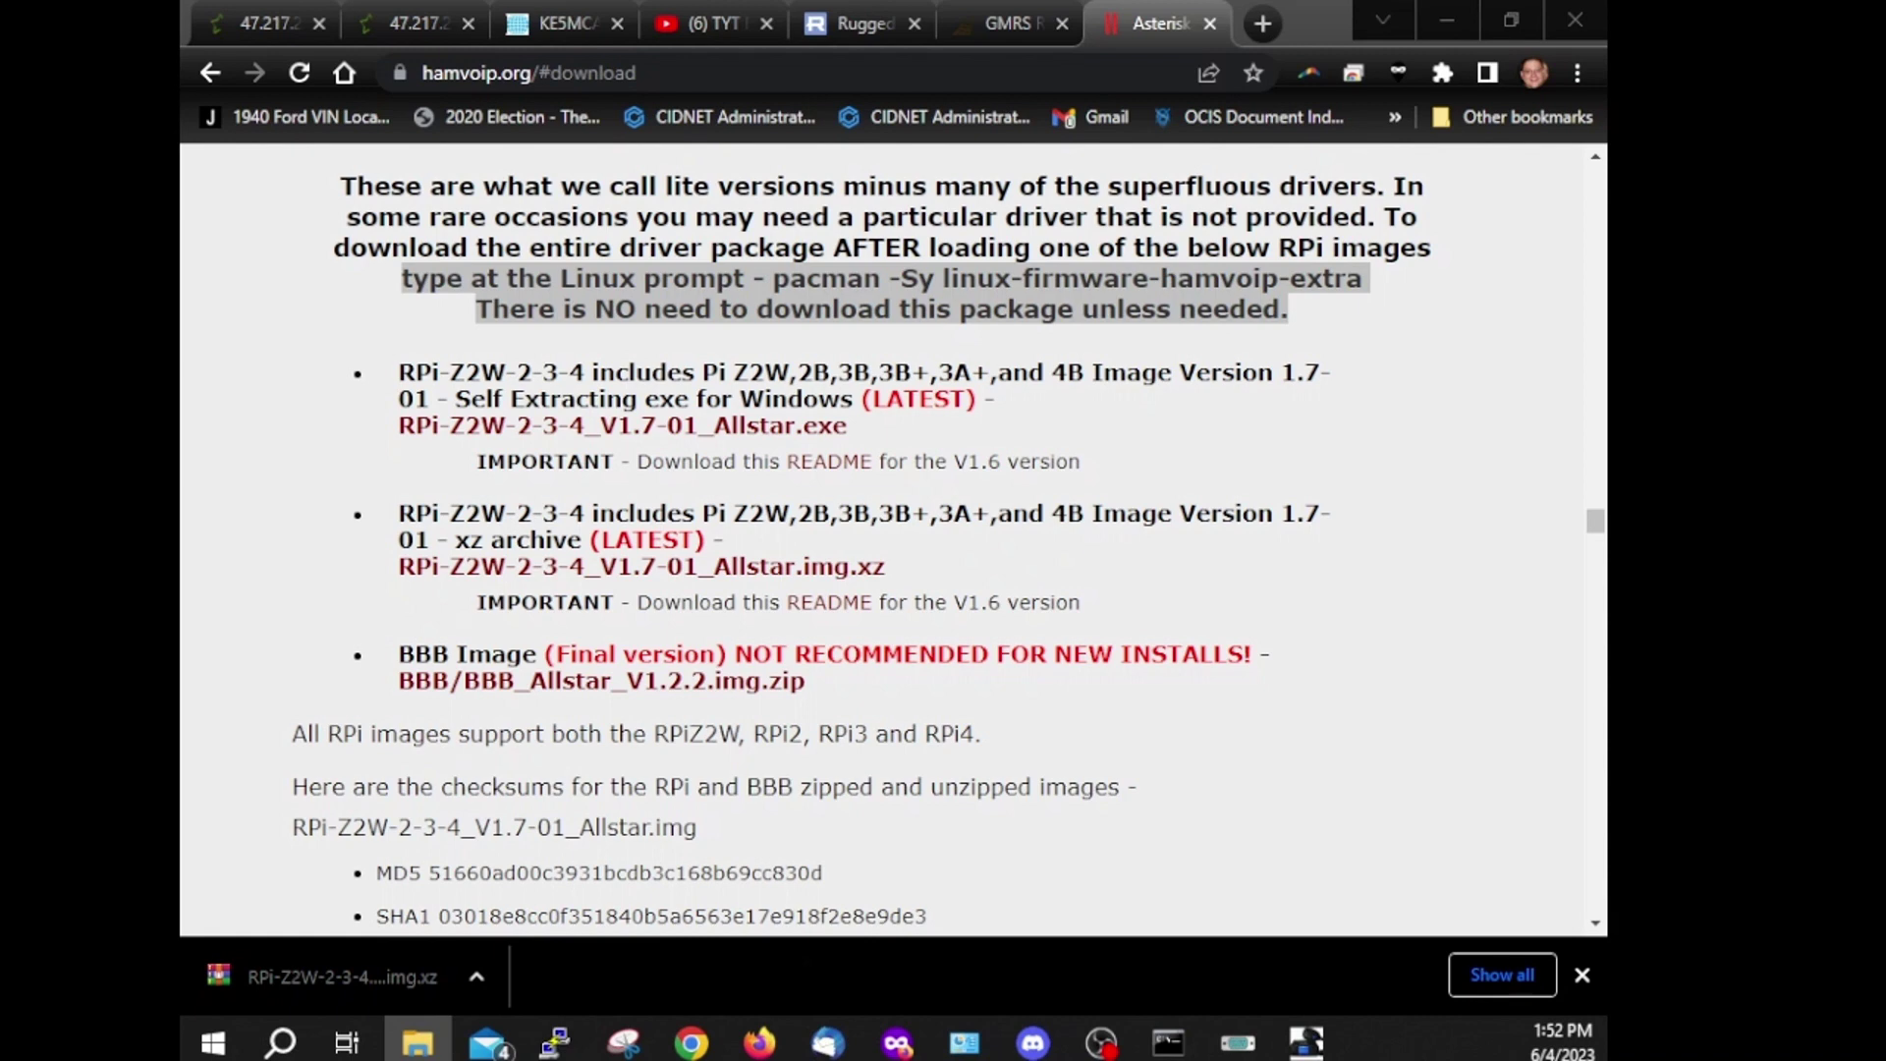
key("alt+Tab")
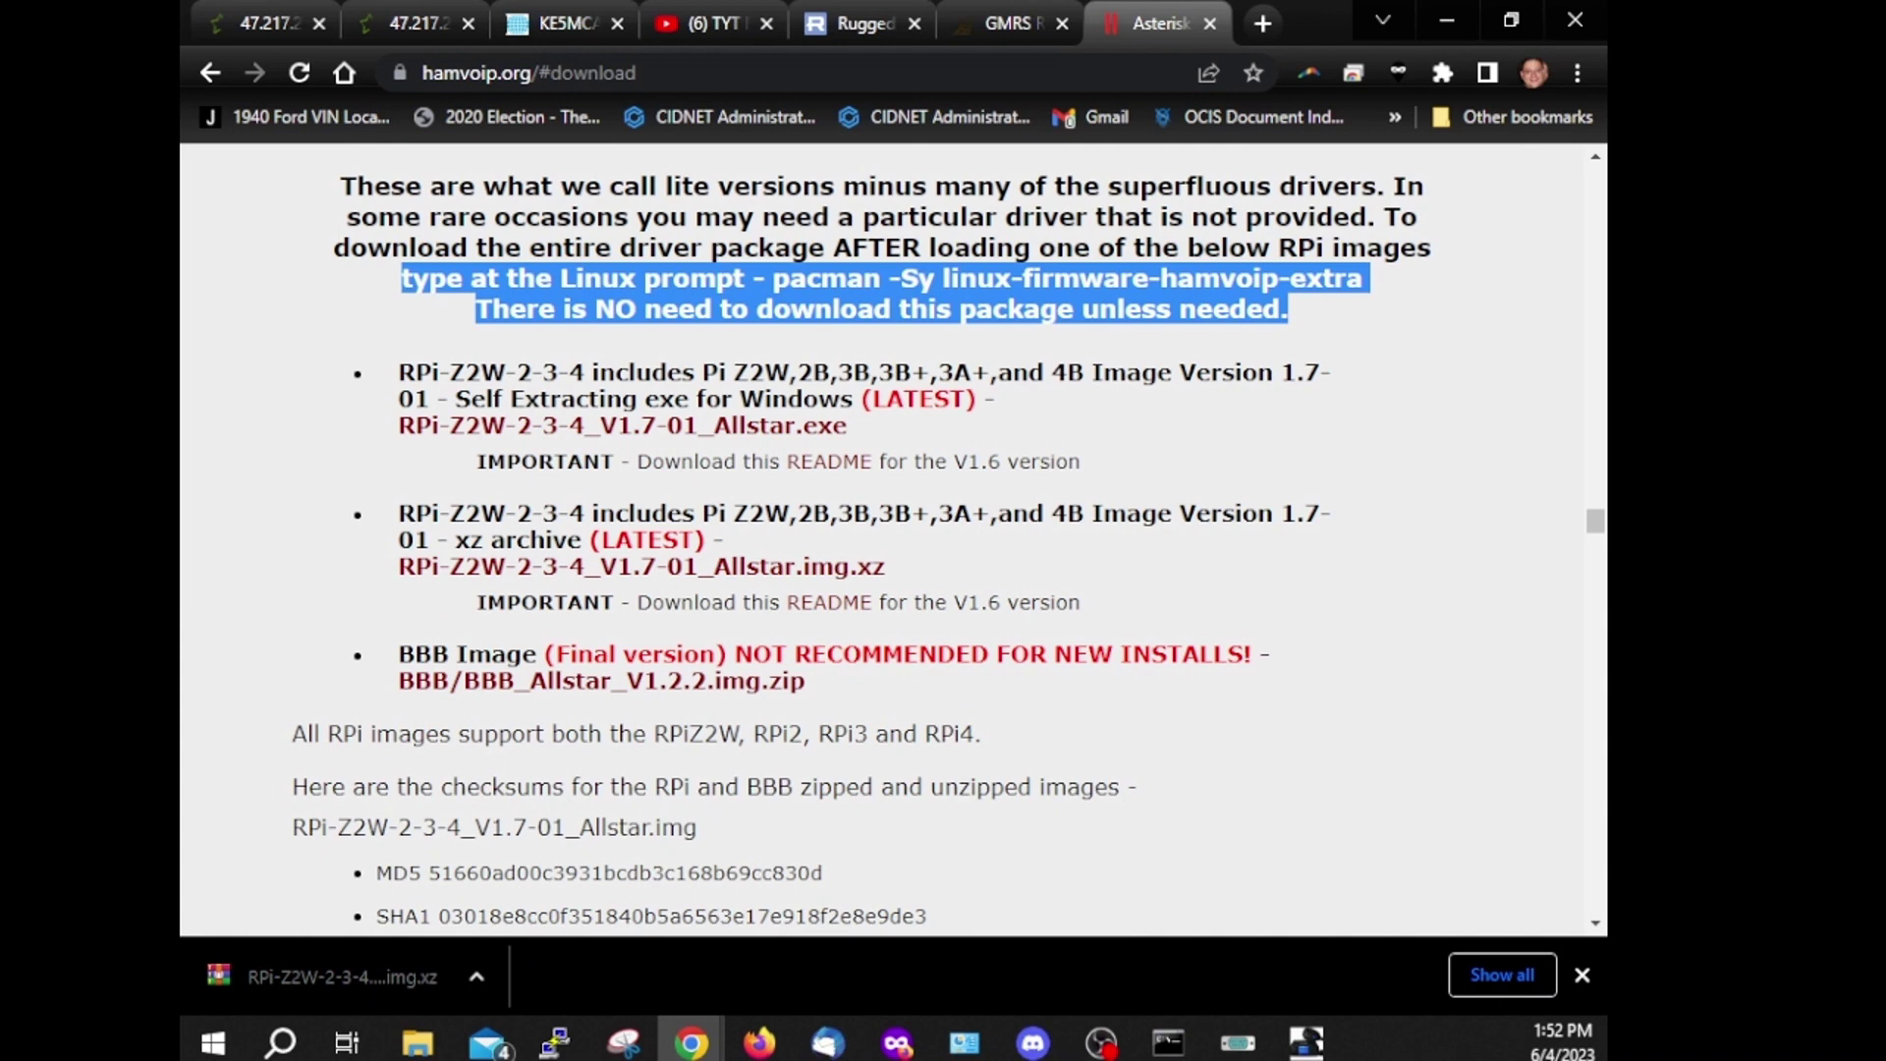
key("alt+Tab")
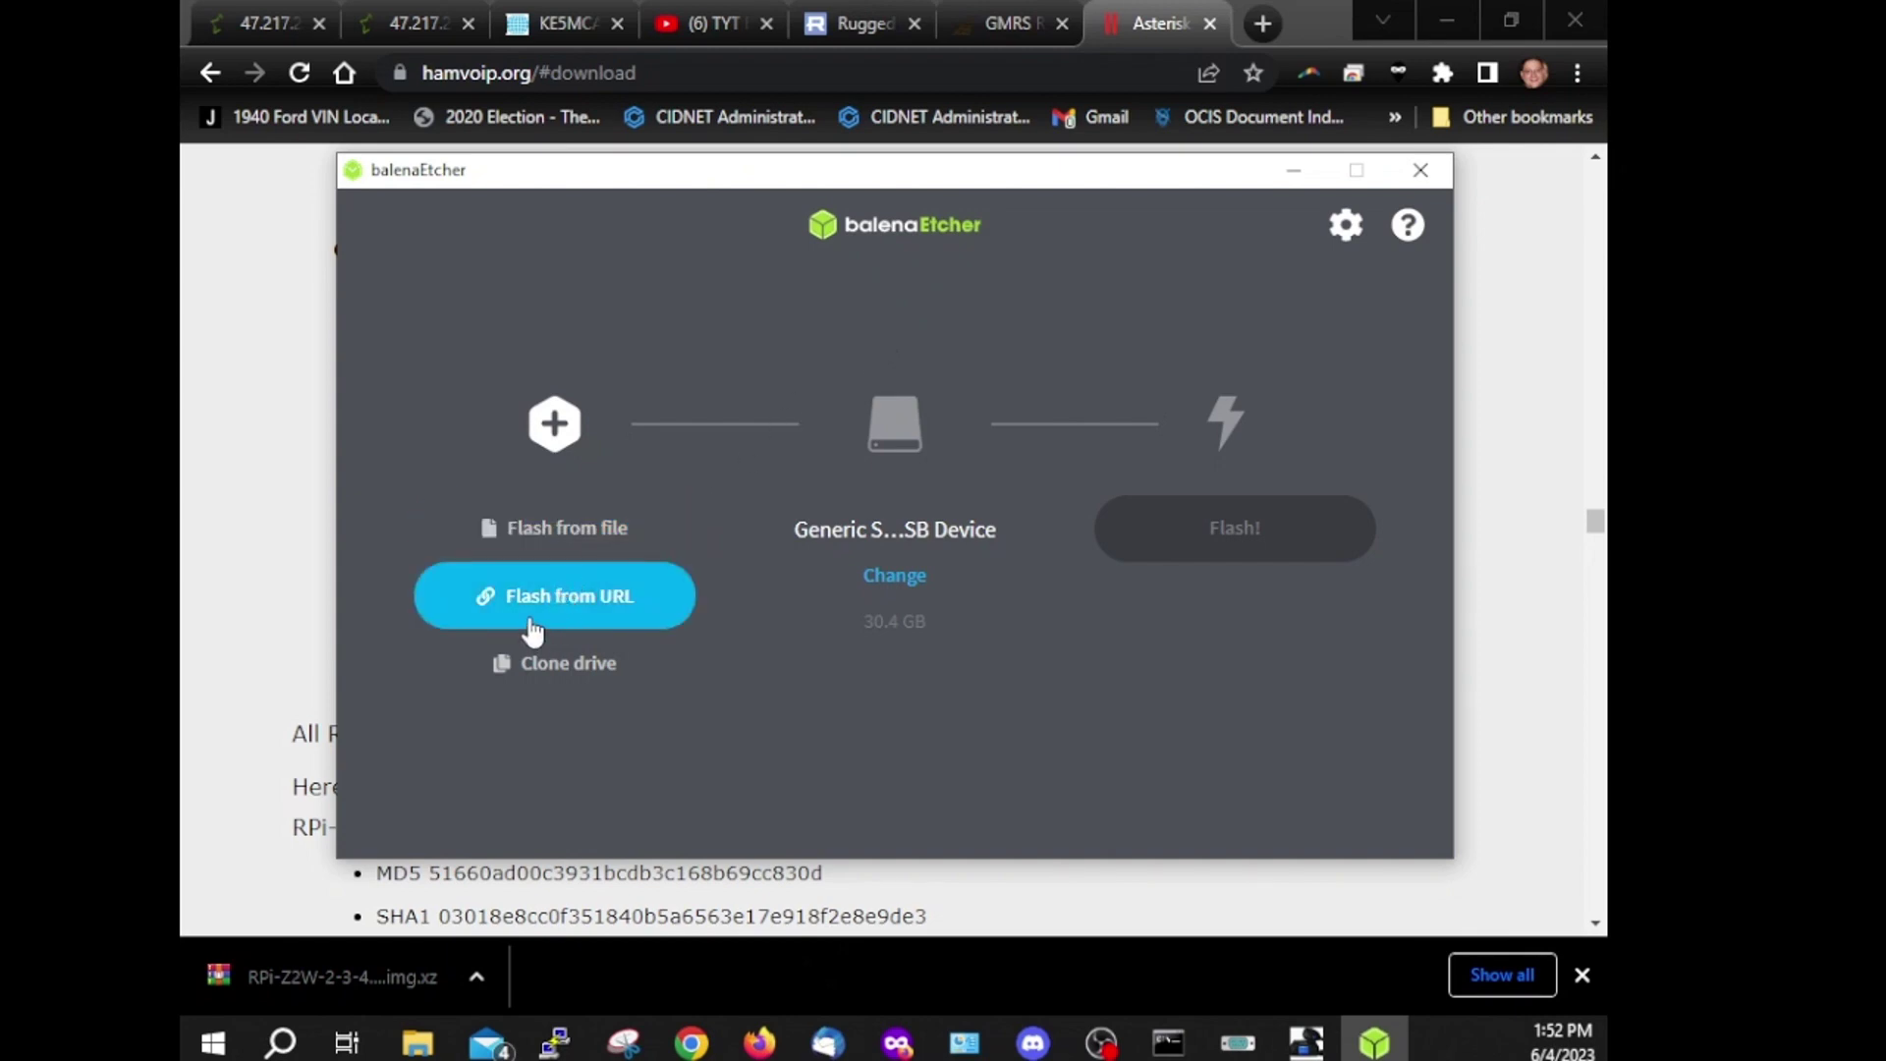
Load RPi-Z2W-2-3-4_V1.7-01_Allstar.img.xz from Downloads as balenaEtcher's source image.
left_click(543, 531)
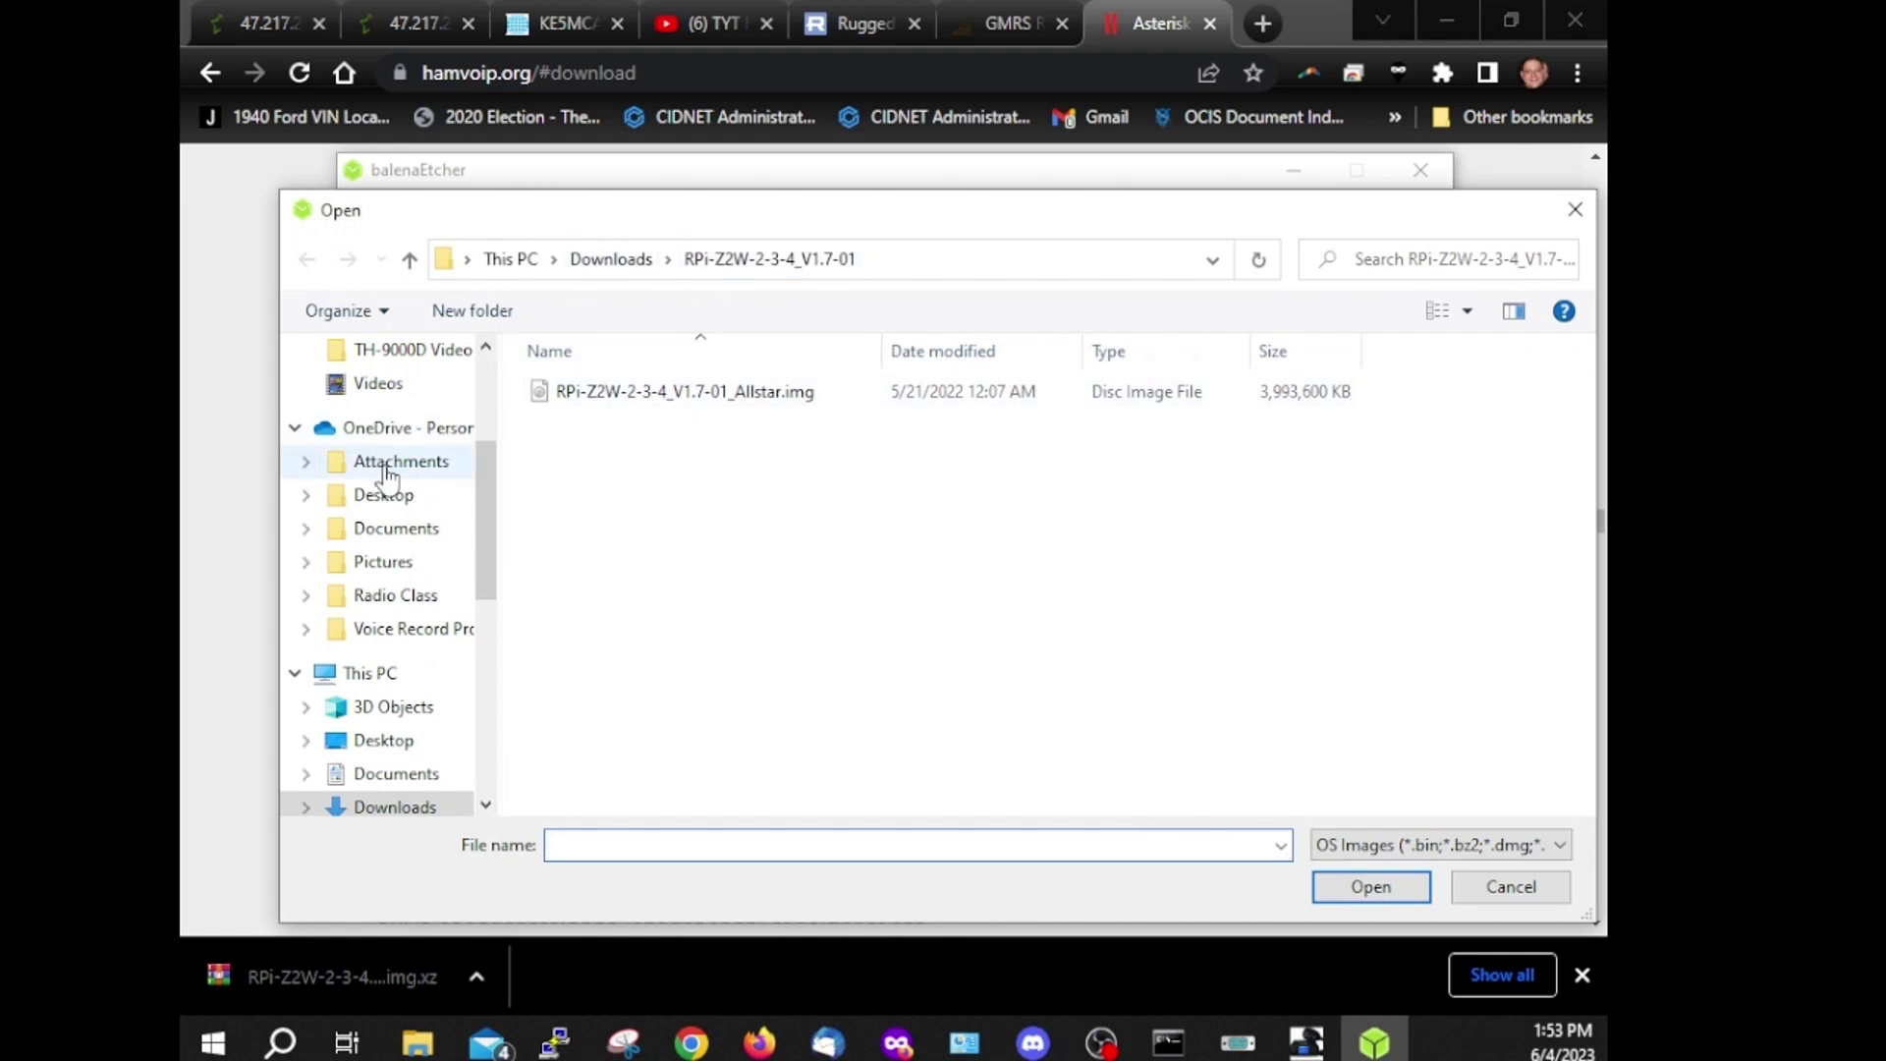
left_click(594, 261)
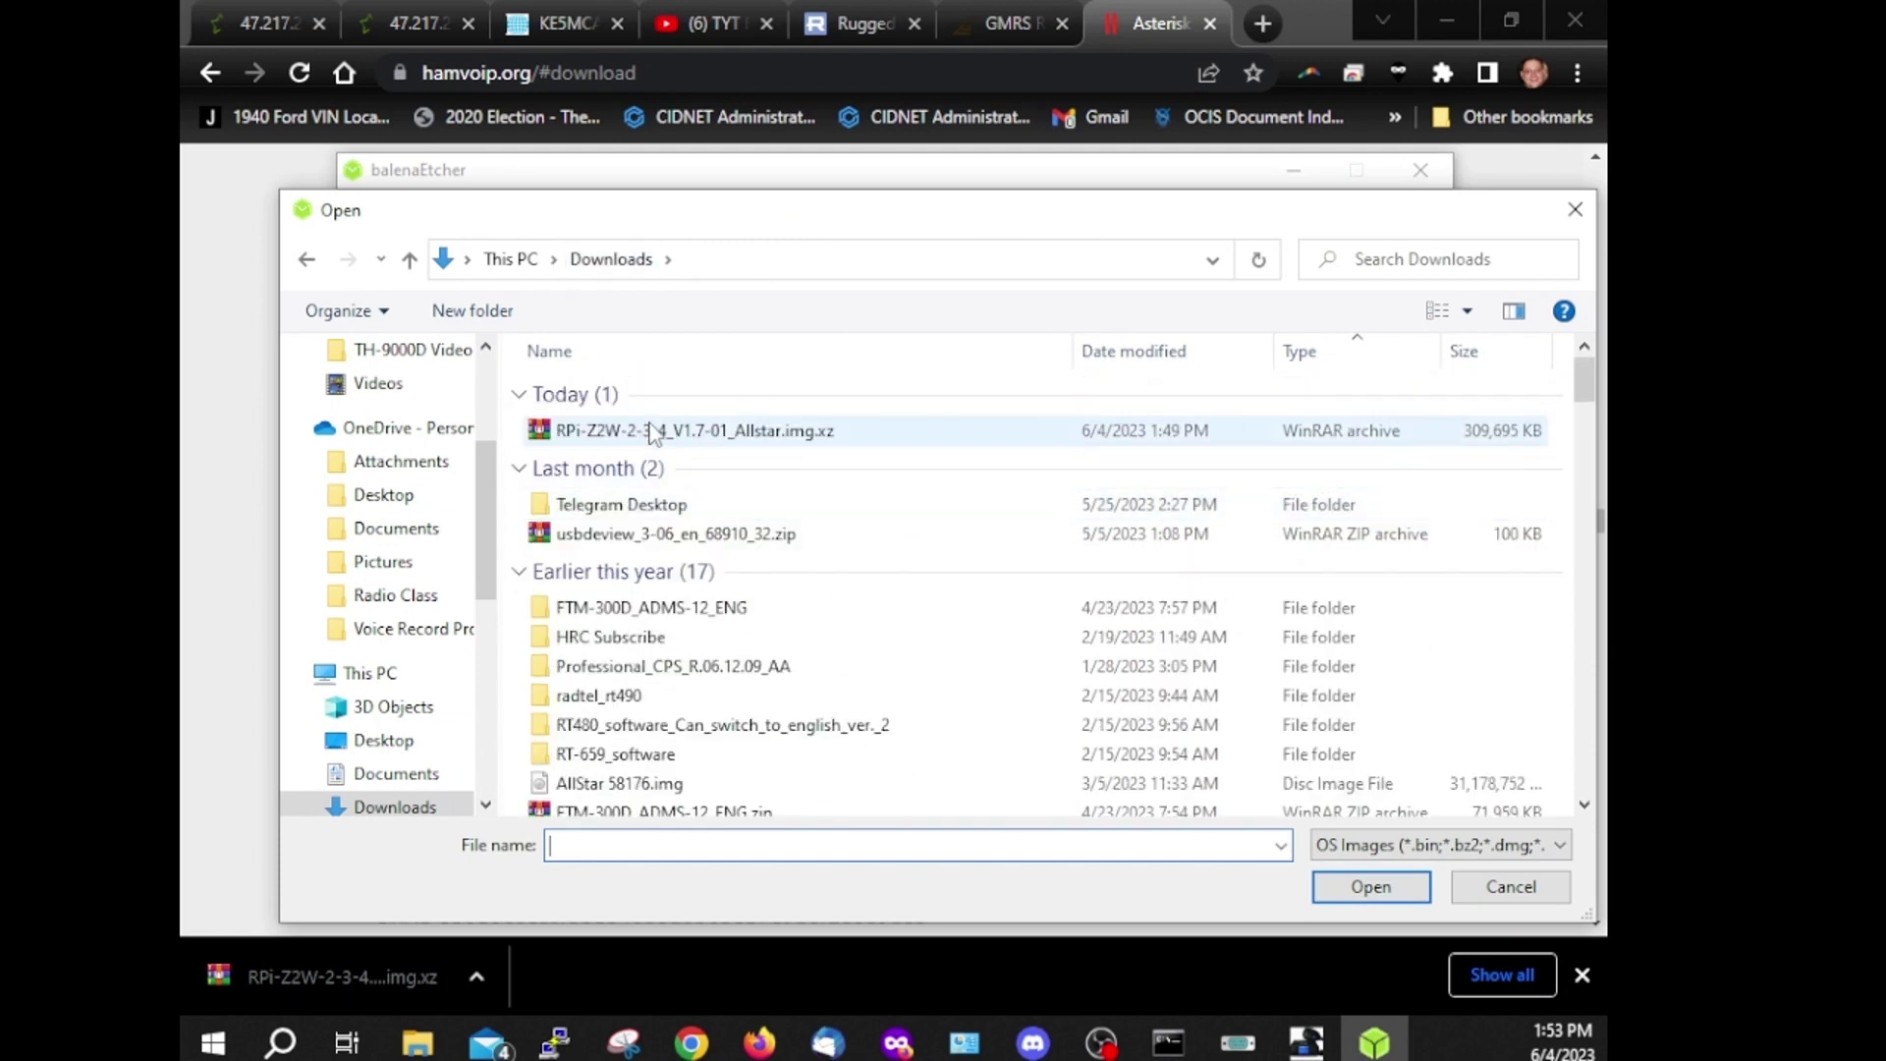
double_click(619, 432)
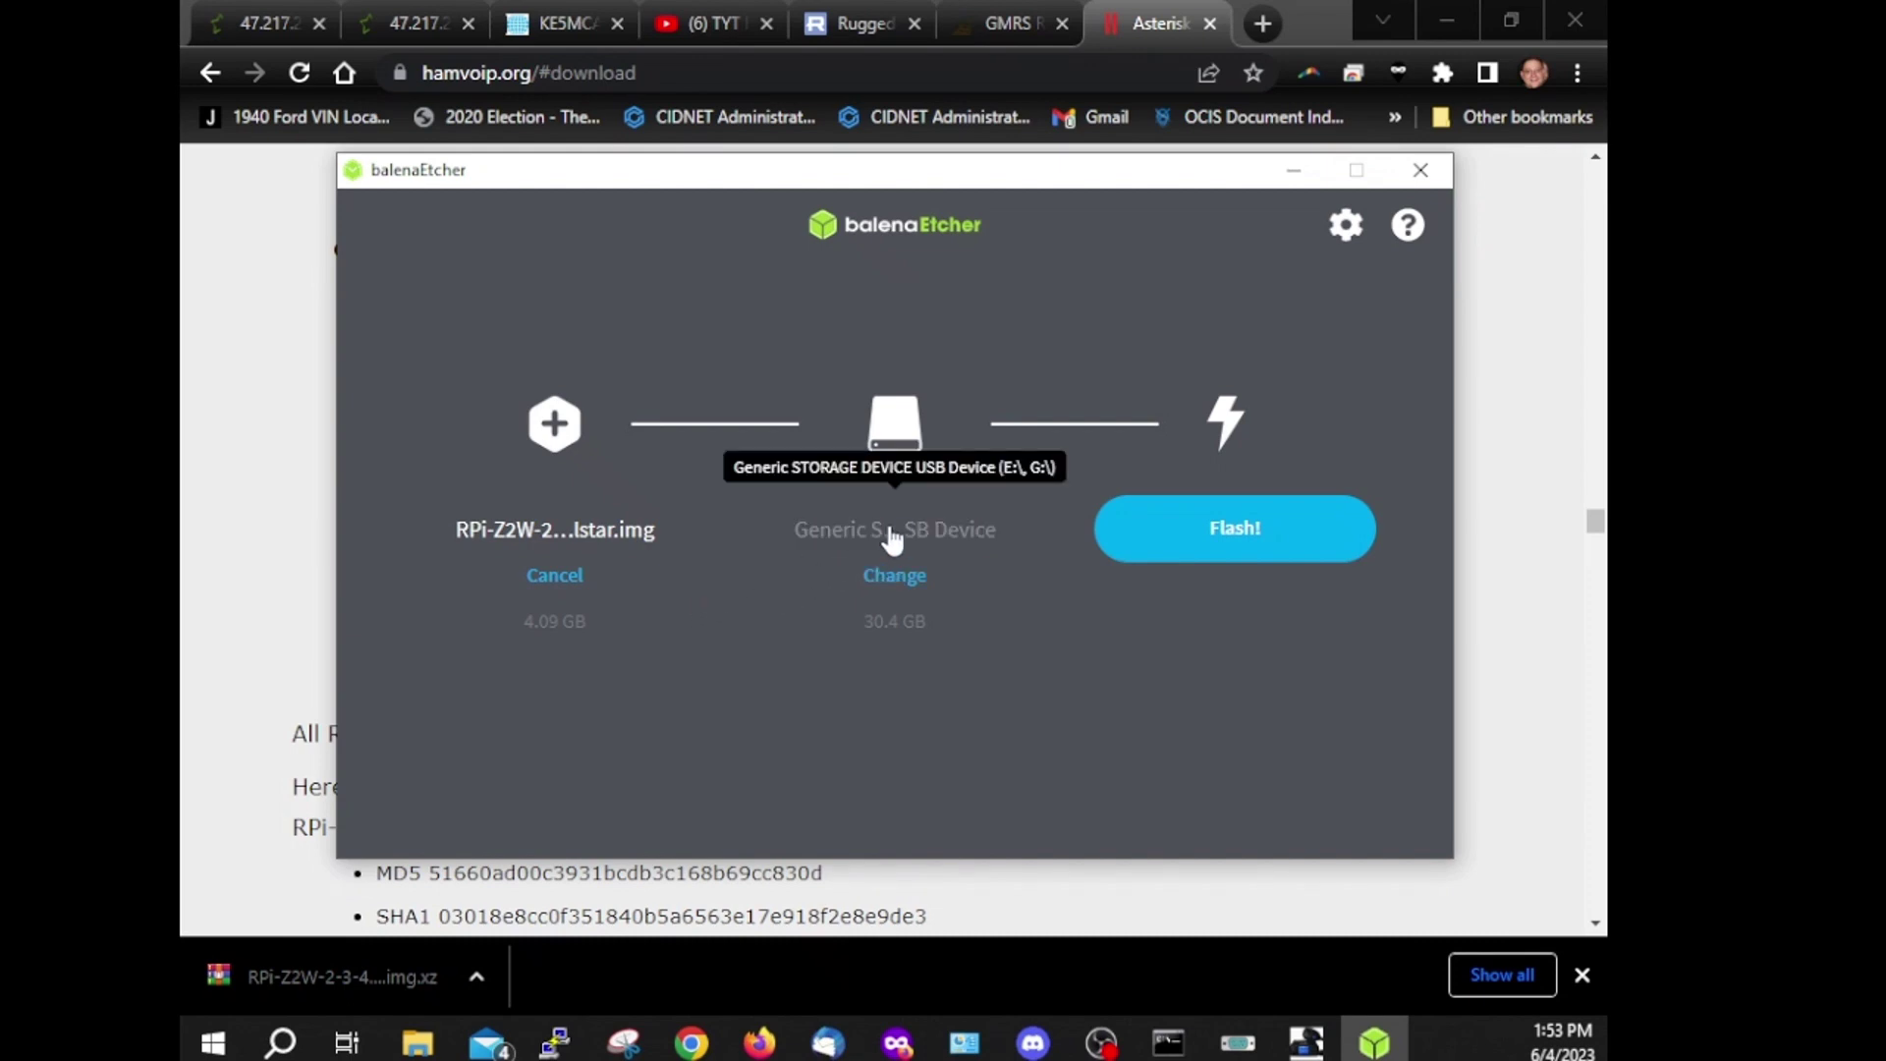
left_click(889, 580)
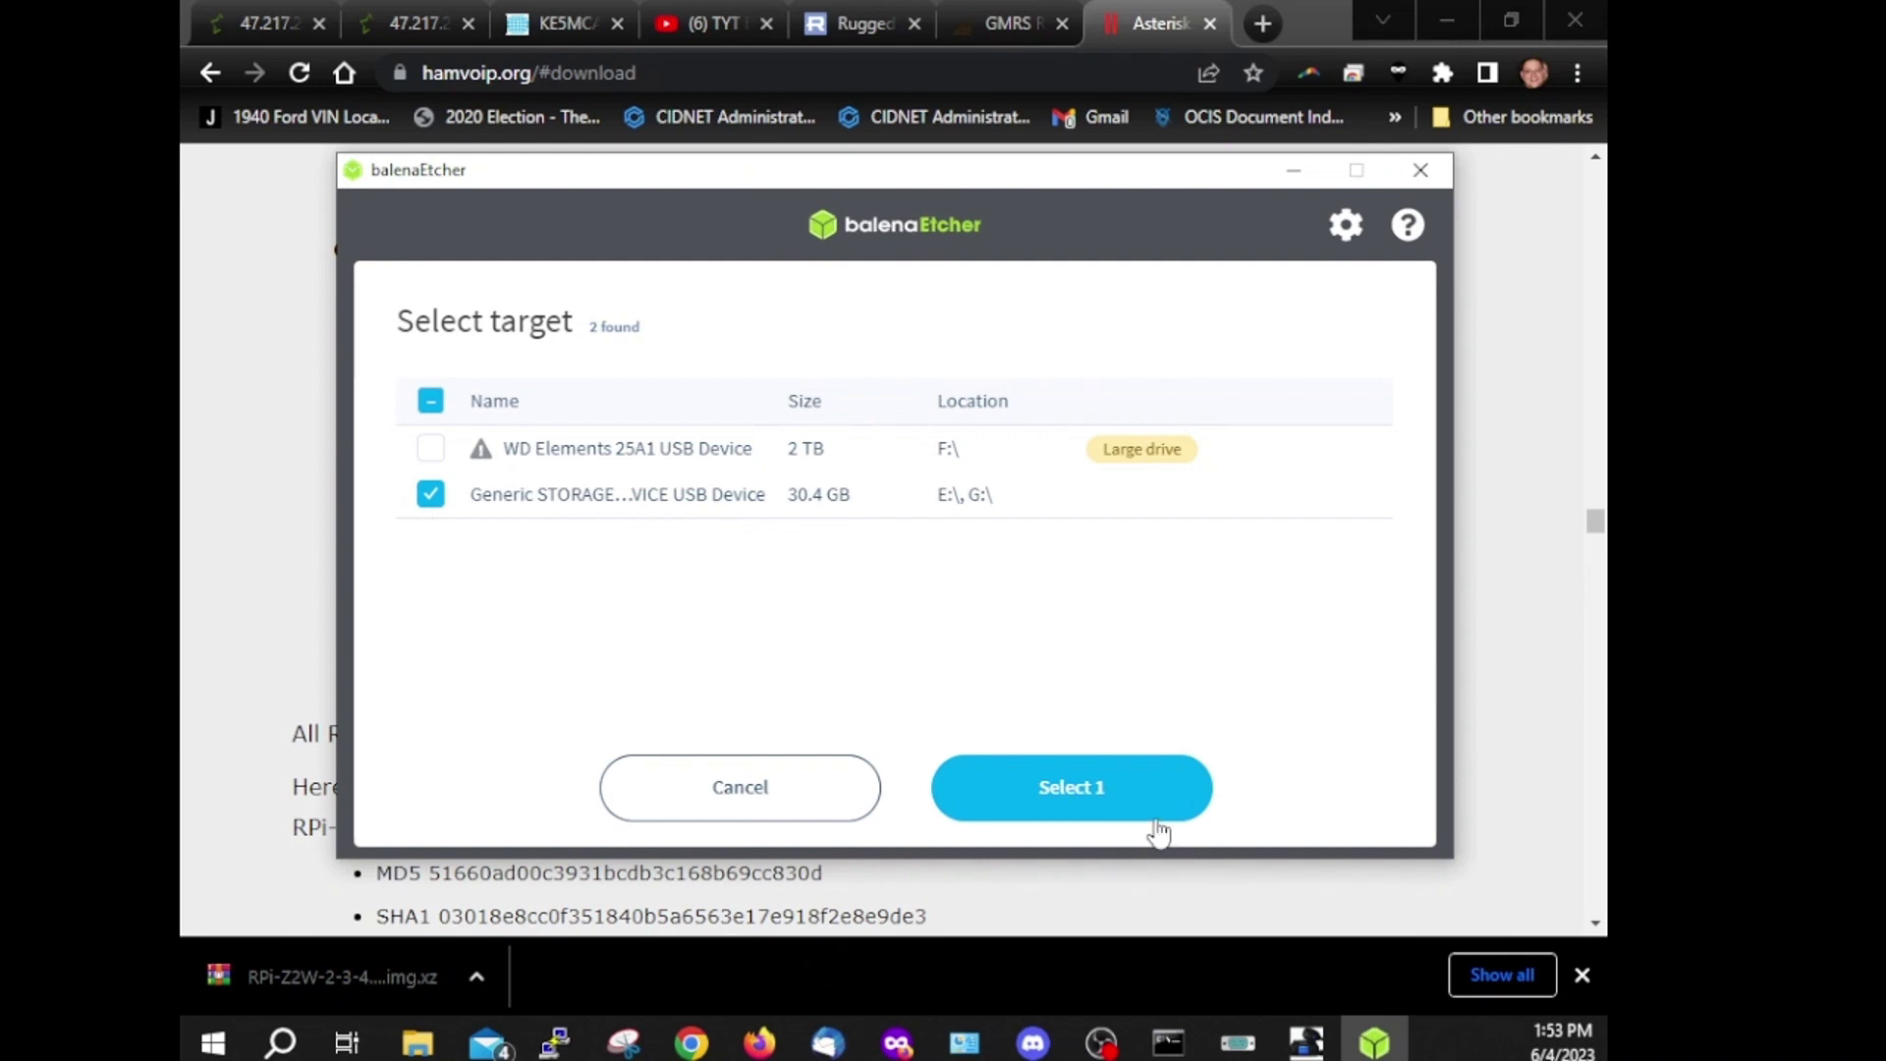
Confirm the 30.4 GB Generic USB drive as target and start flashing the Allstar image.
left_click(1108, 808)
left_click(1223, 548)
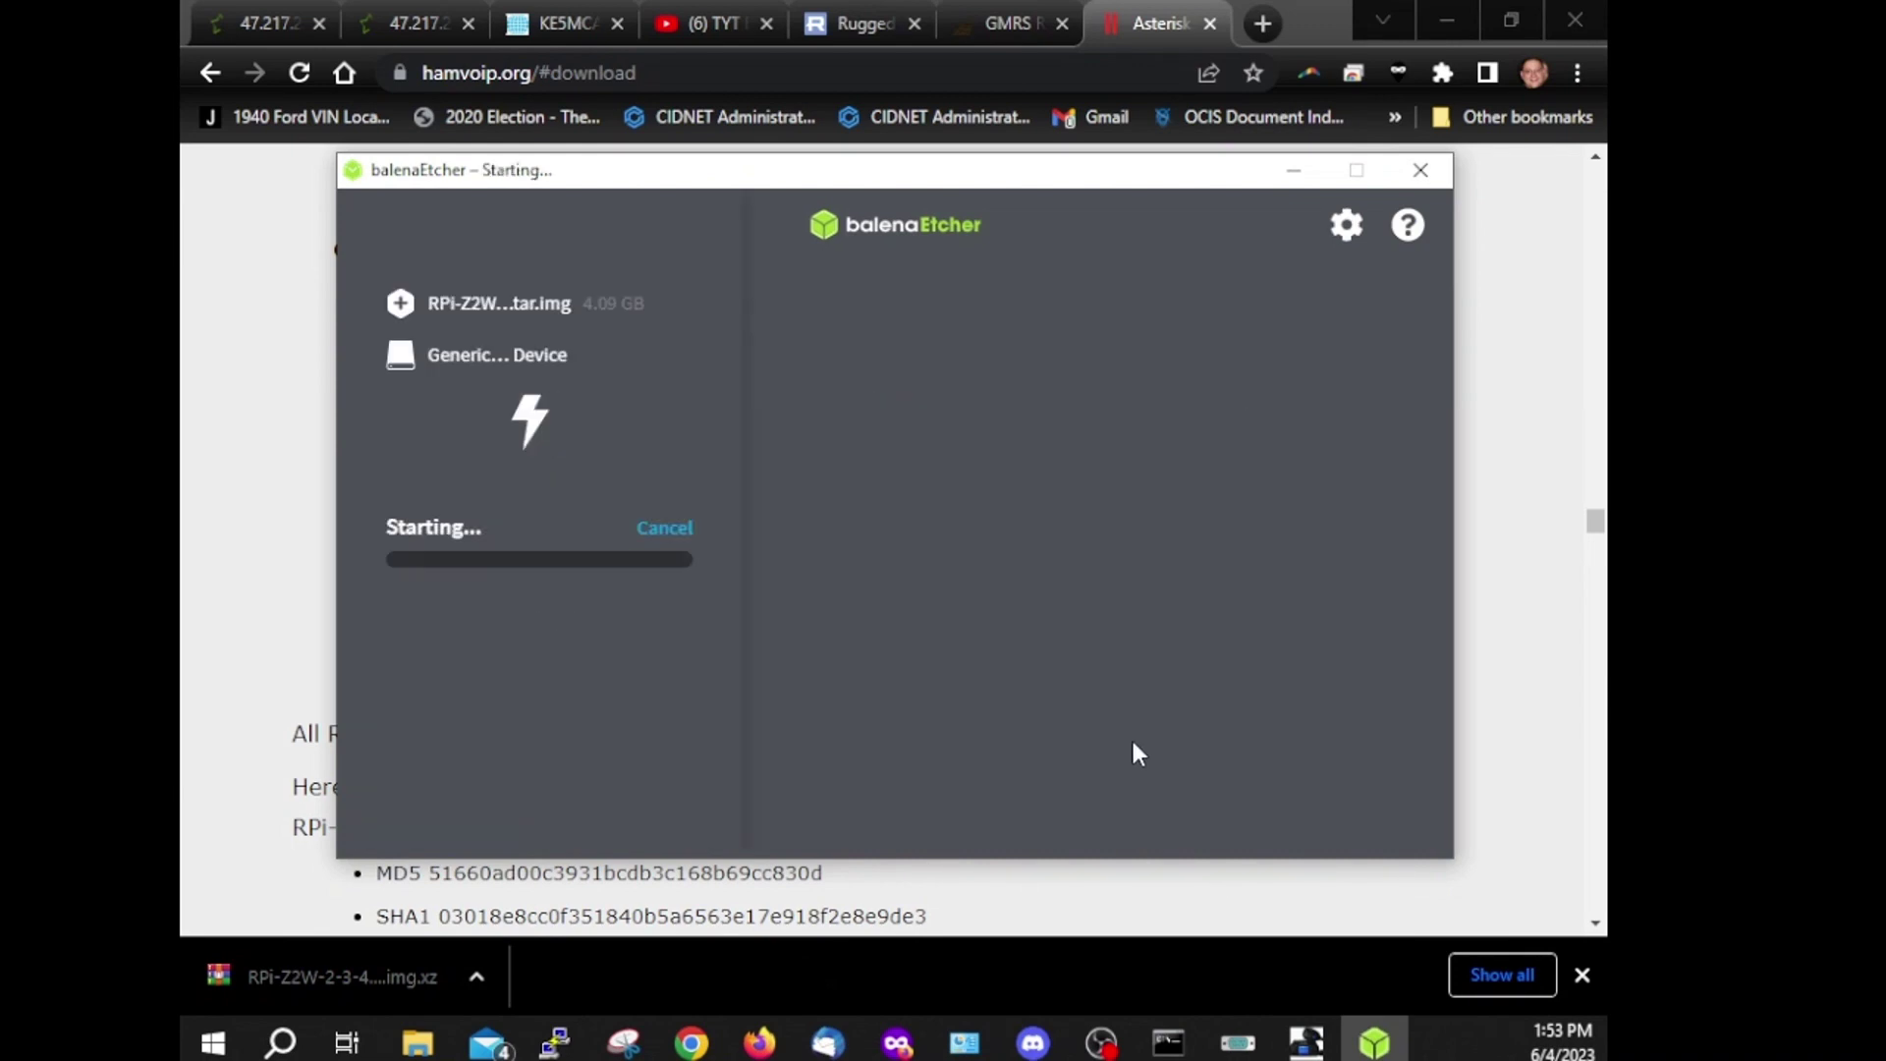
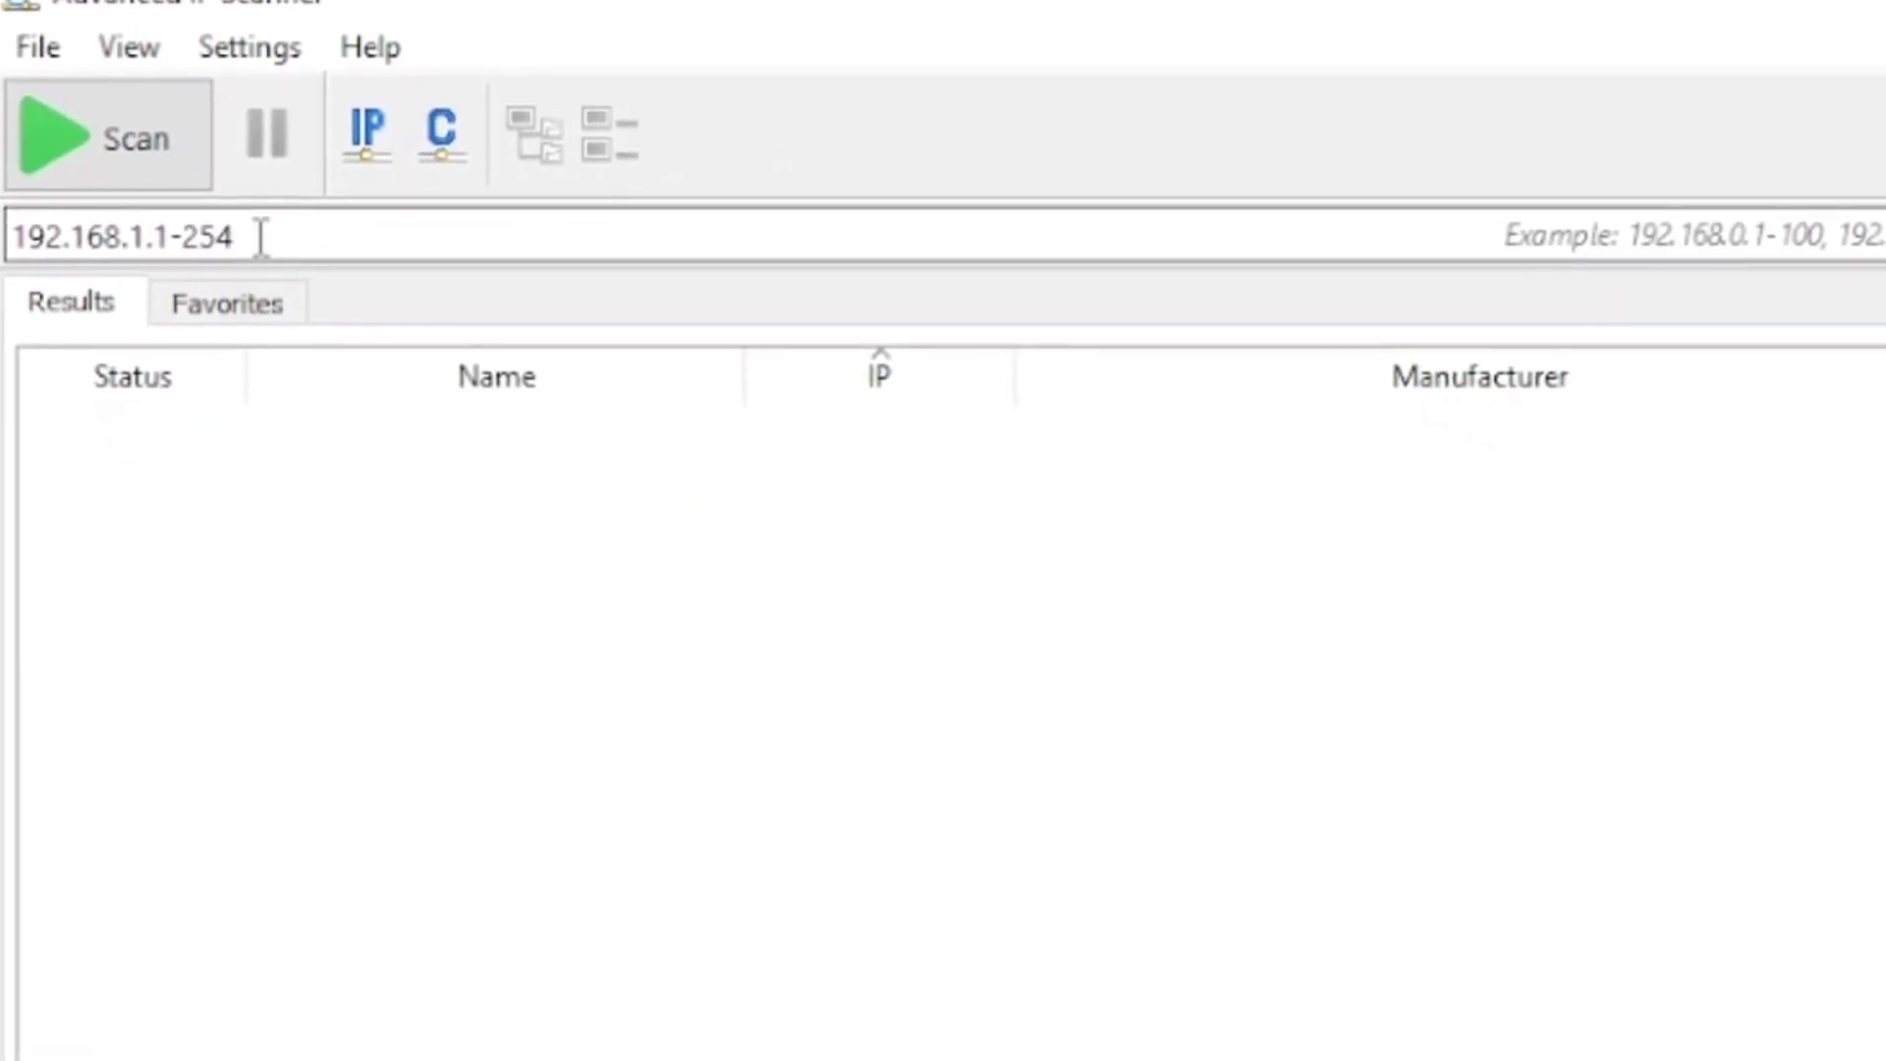
Scan the 192.168.1.1-254 range, locate alarmpi at 192.168.1.106, and minimize the scanner.
left_click(67, 120)
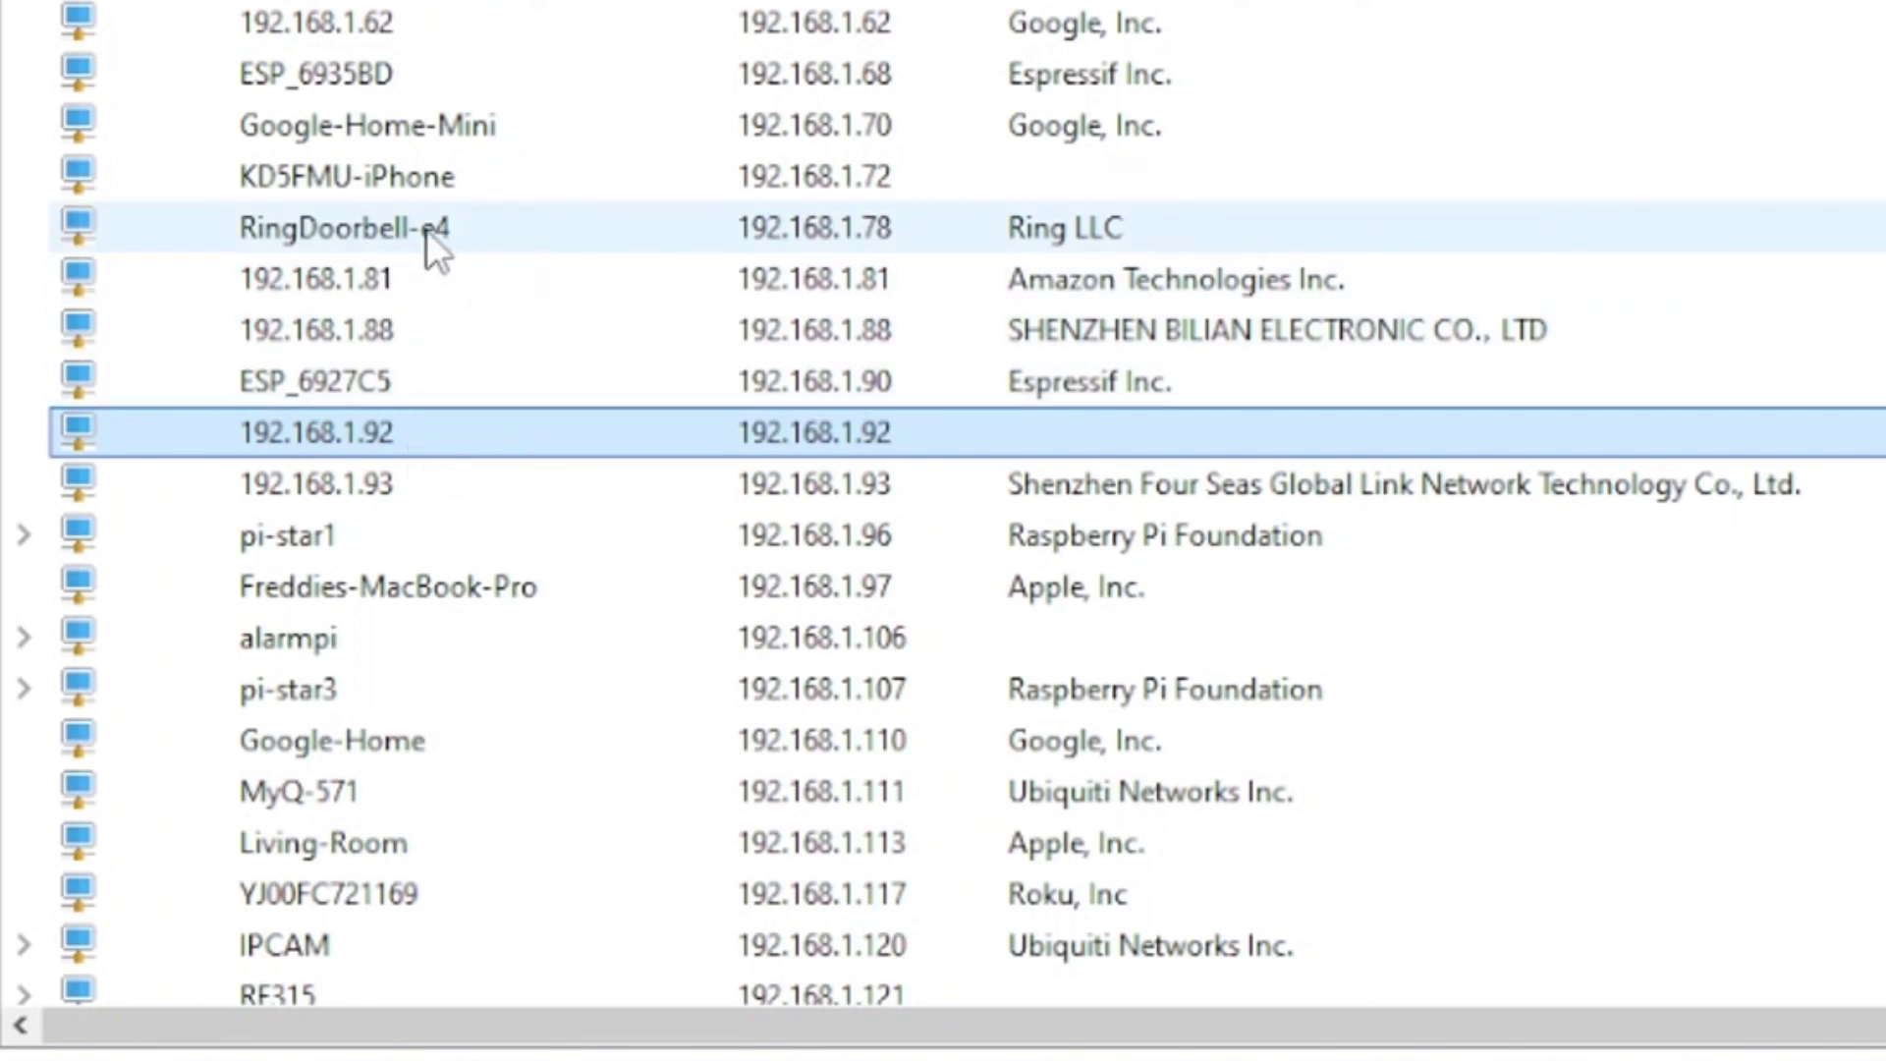
scroll(433, 280, "down", 4)
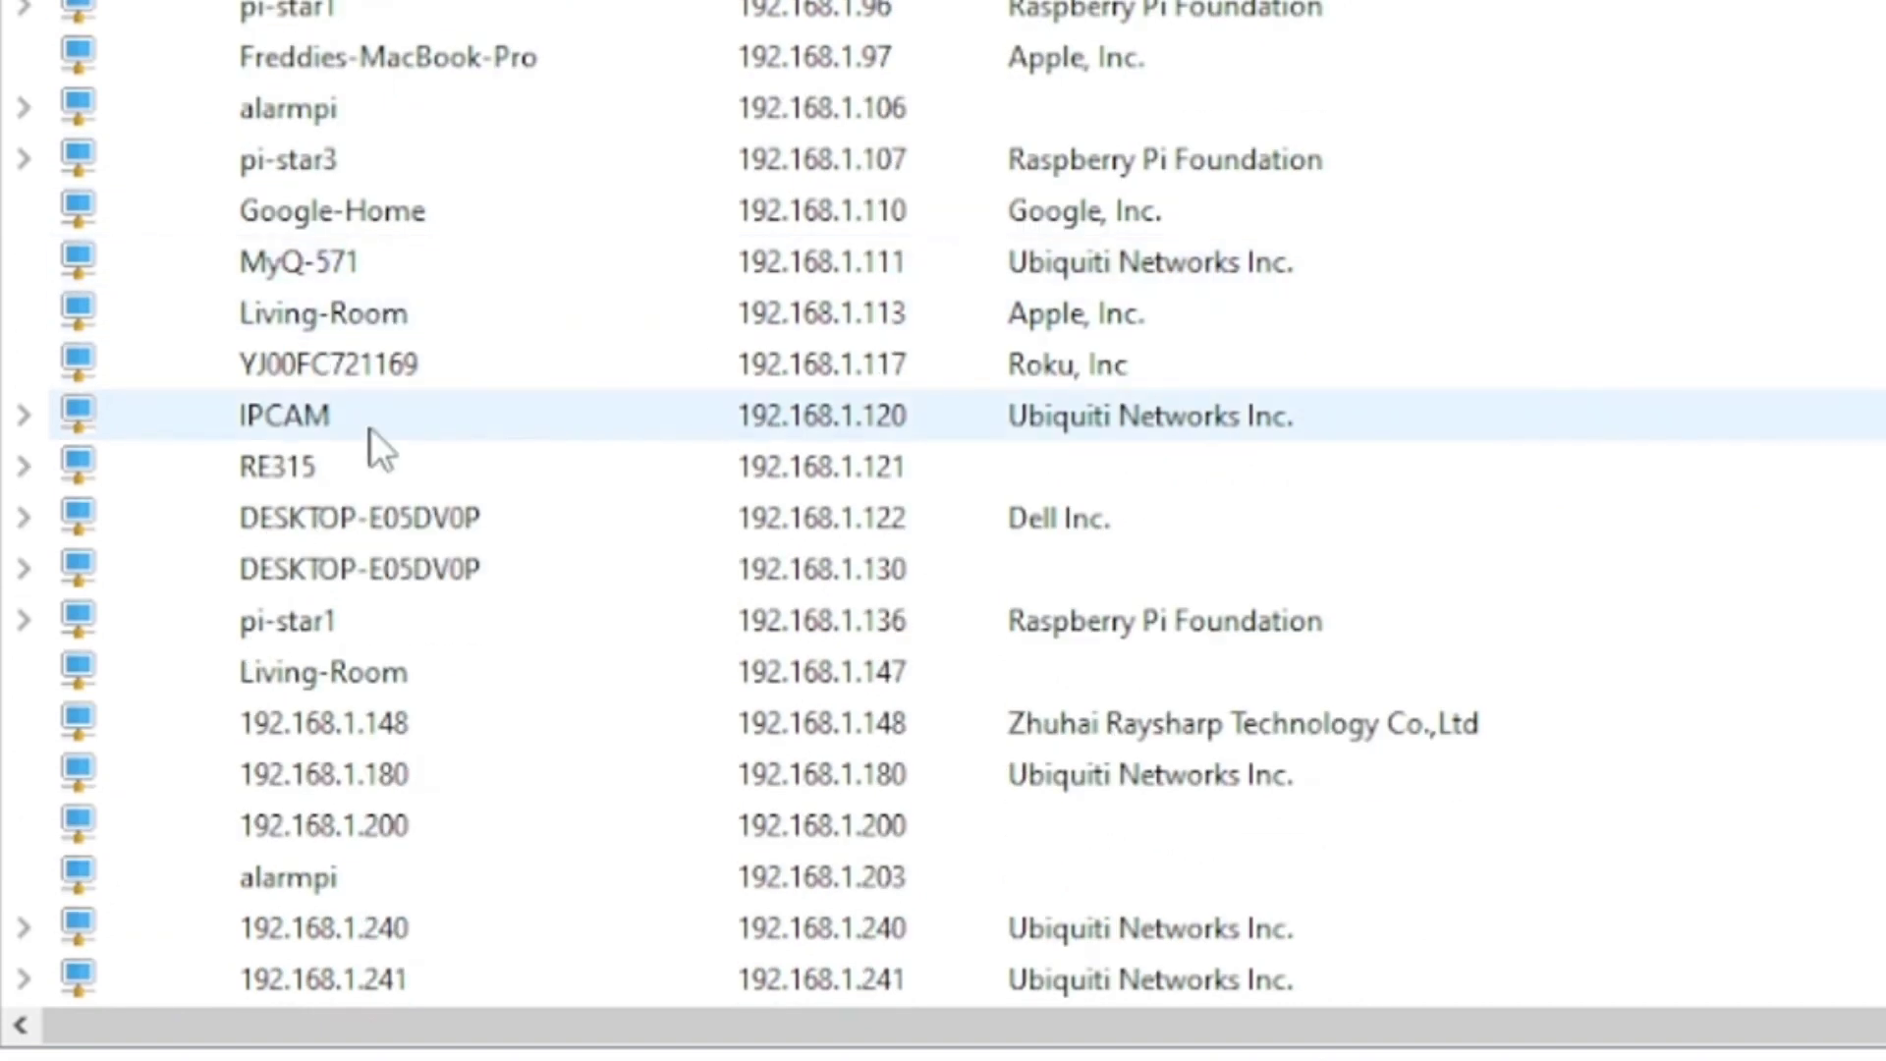
left_click(340, 112)
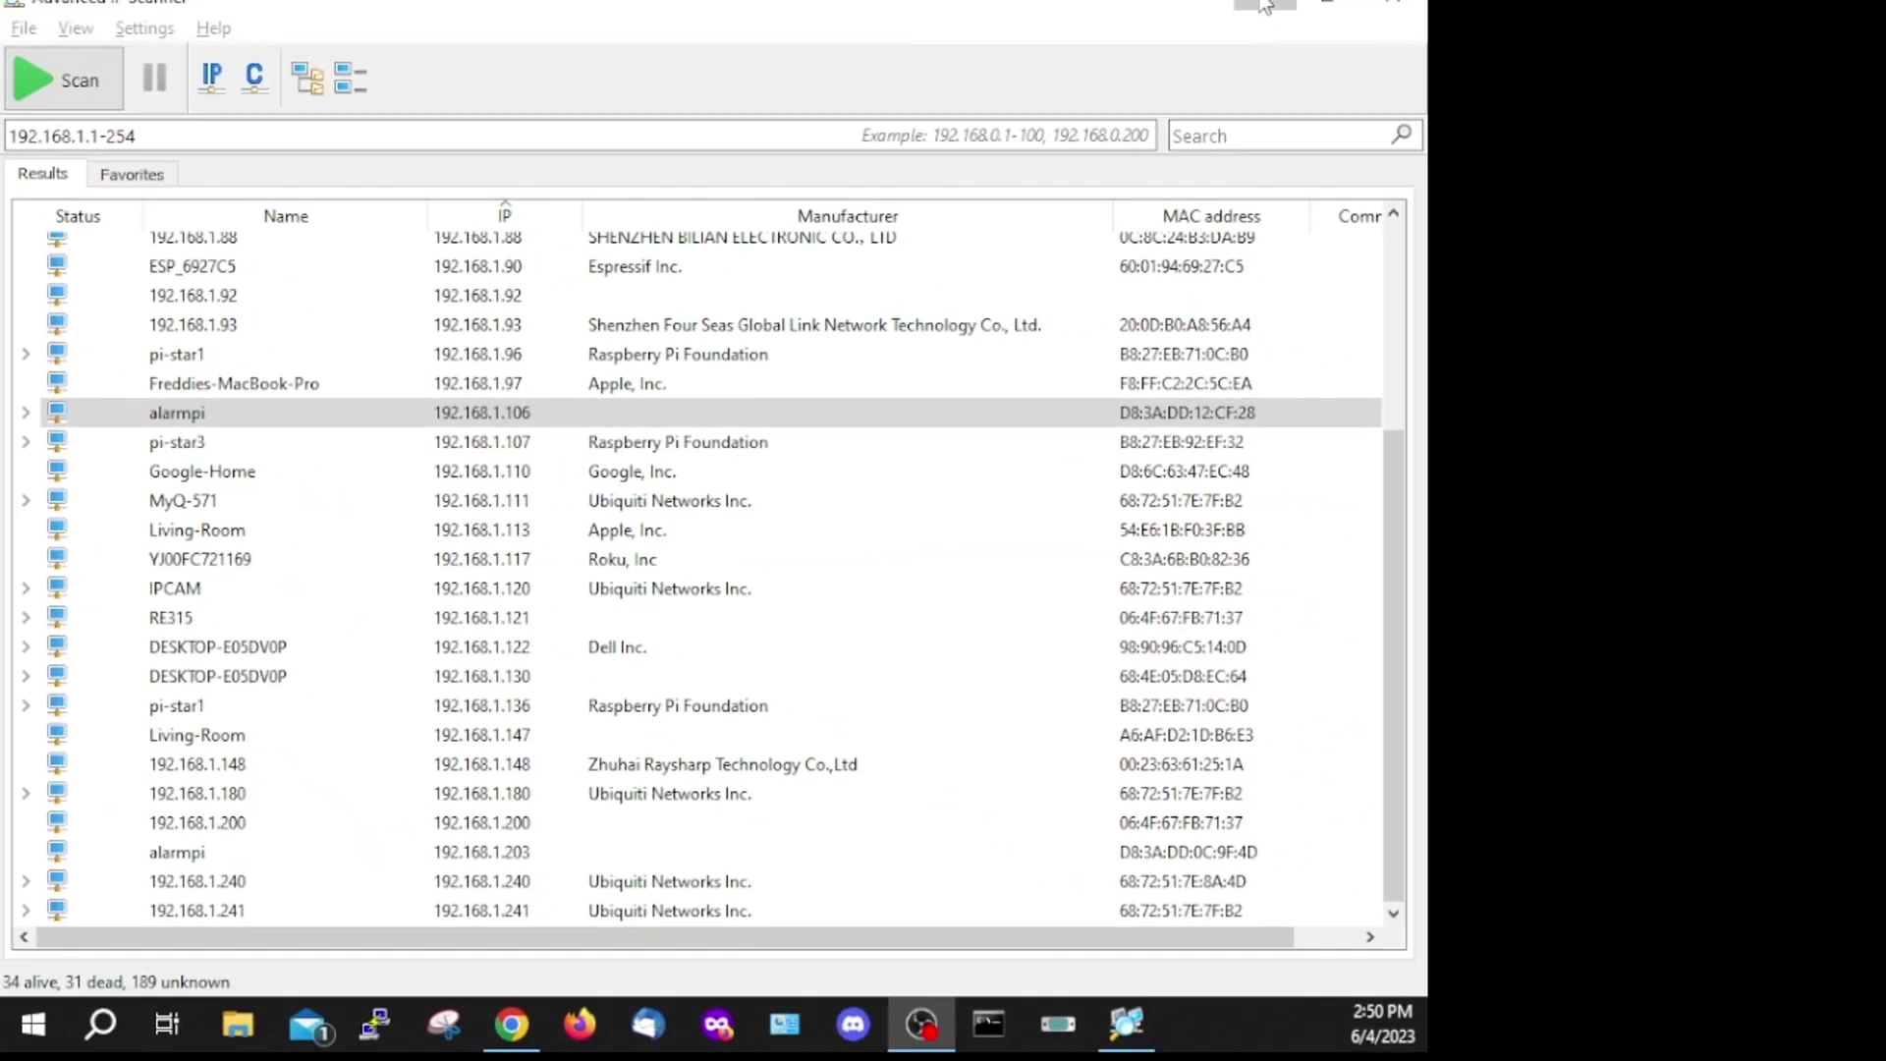
left_click(1264, 5)
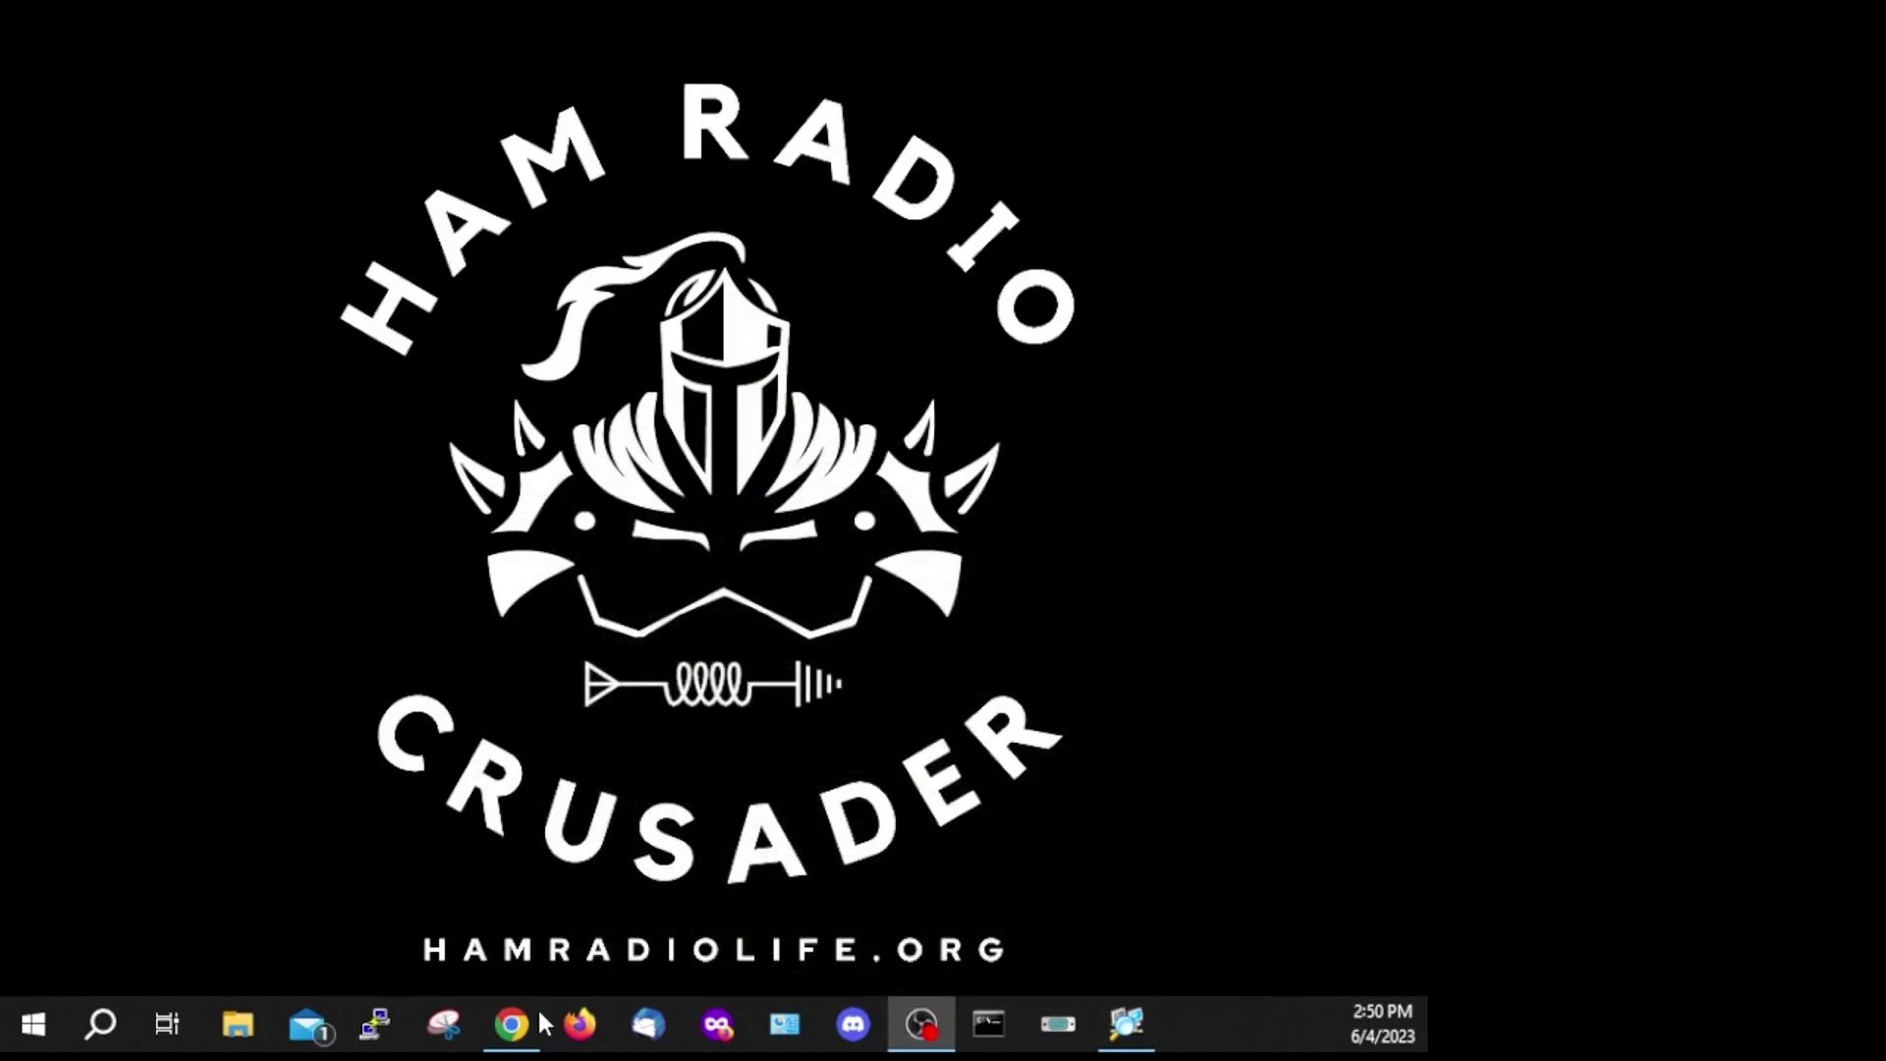
Load 192.168.1.106 in Chrome to confirm the 'THIS IS A TEST !' page, then minimize it.
left_click(511, 1024)
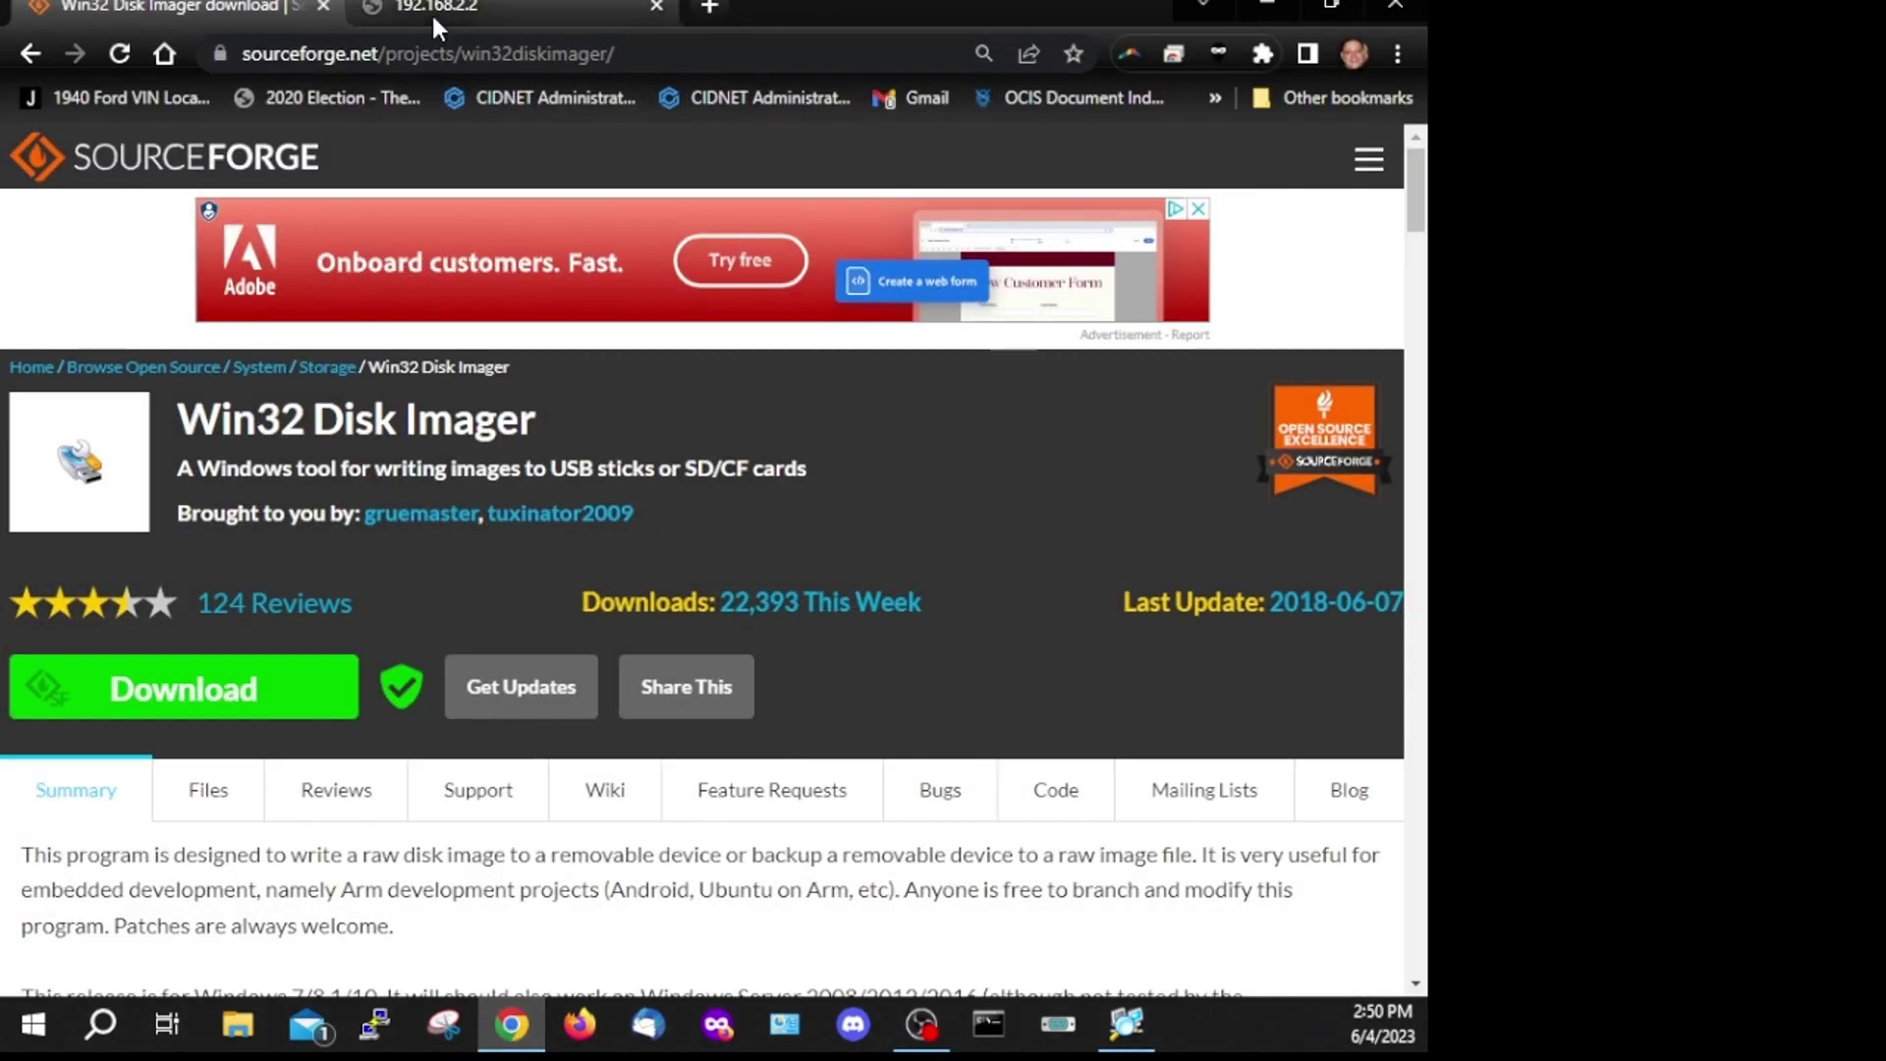
left_click(438, 44)
left_click(385, 88)
key("Return")
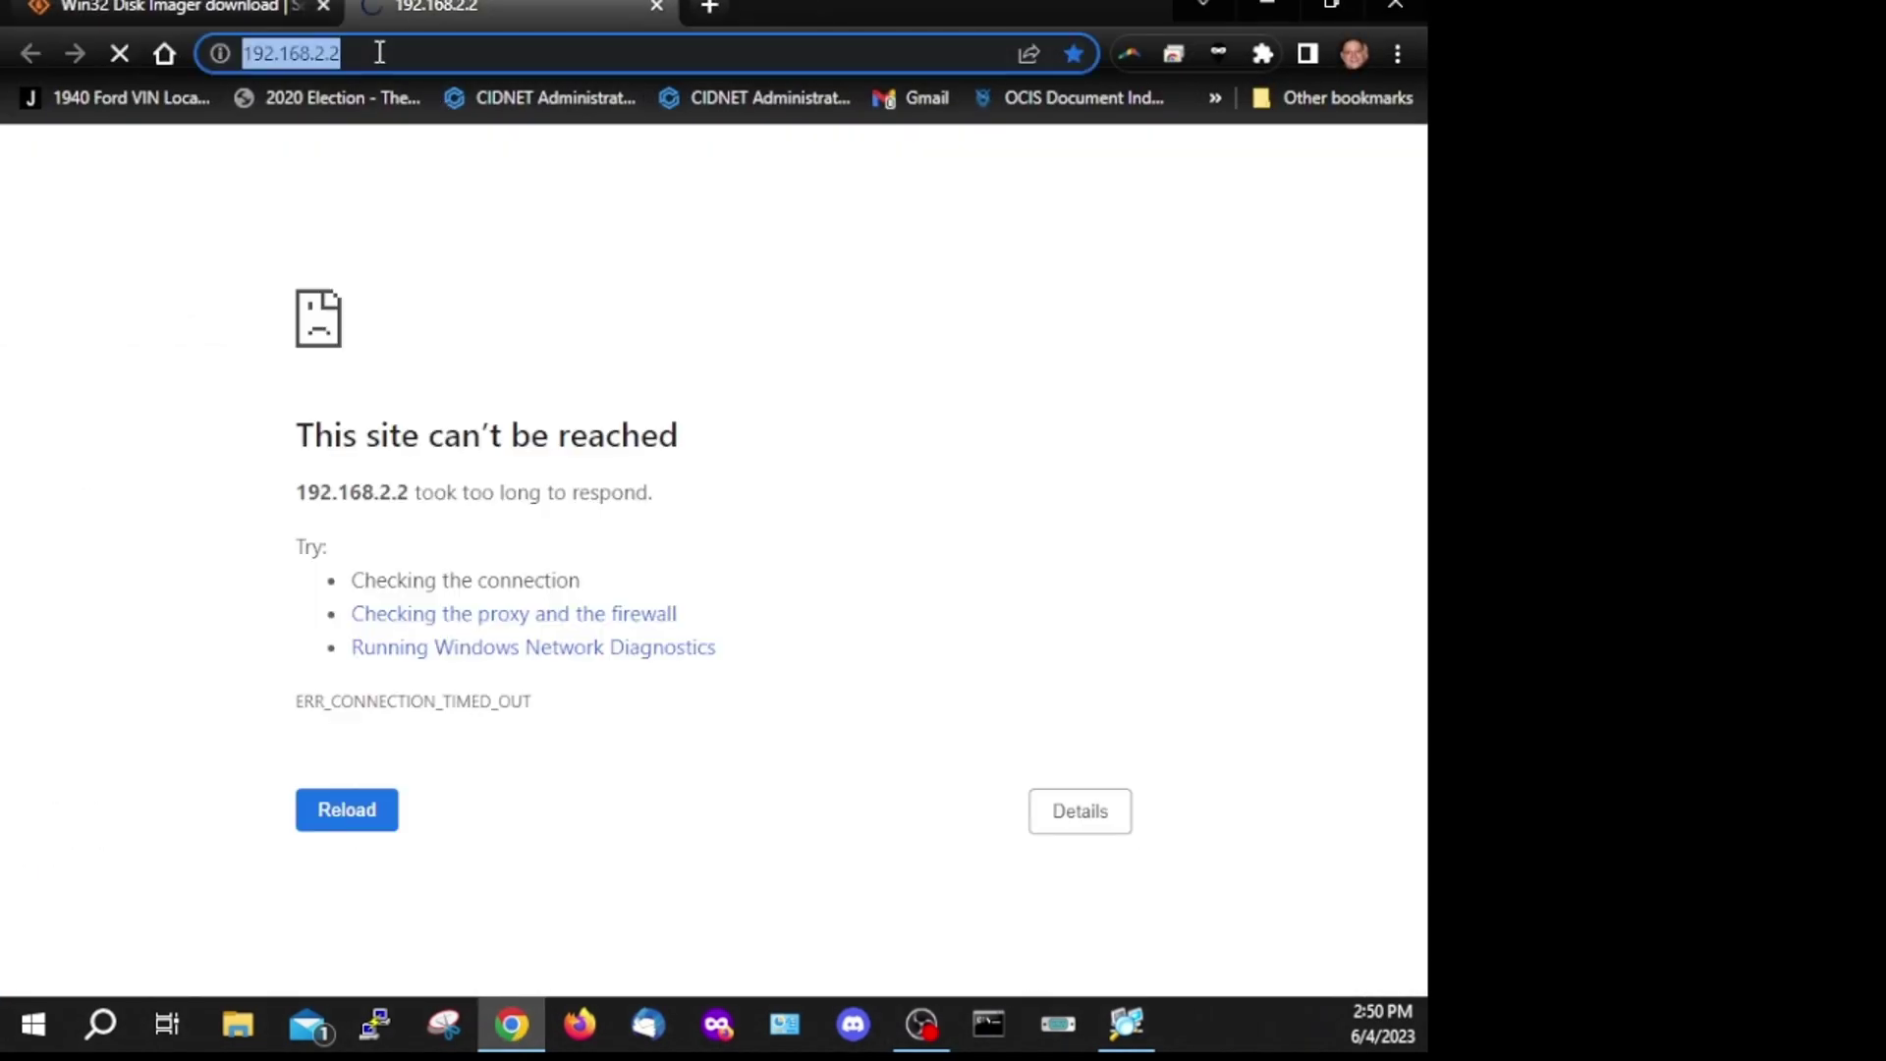
type("192.168")
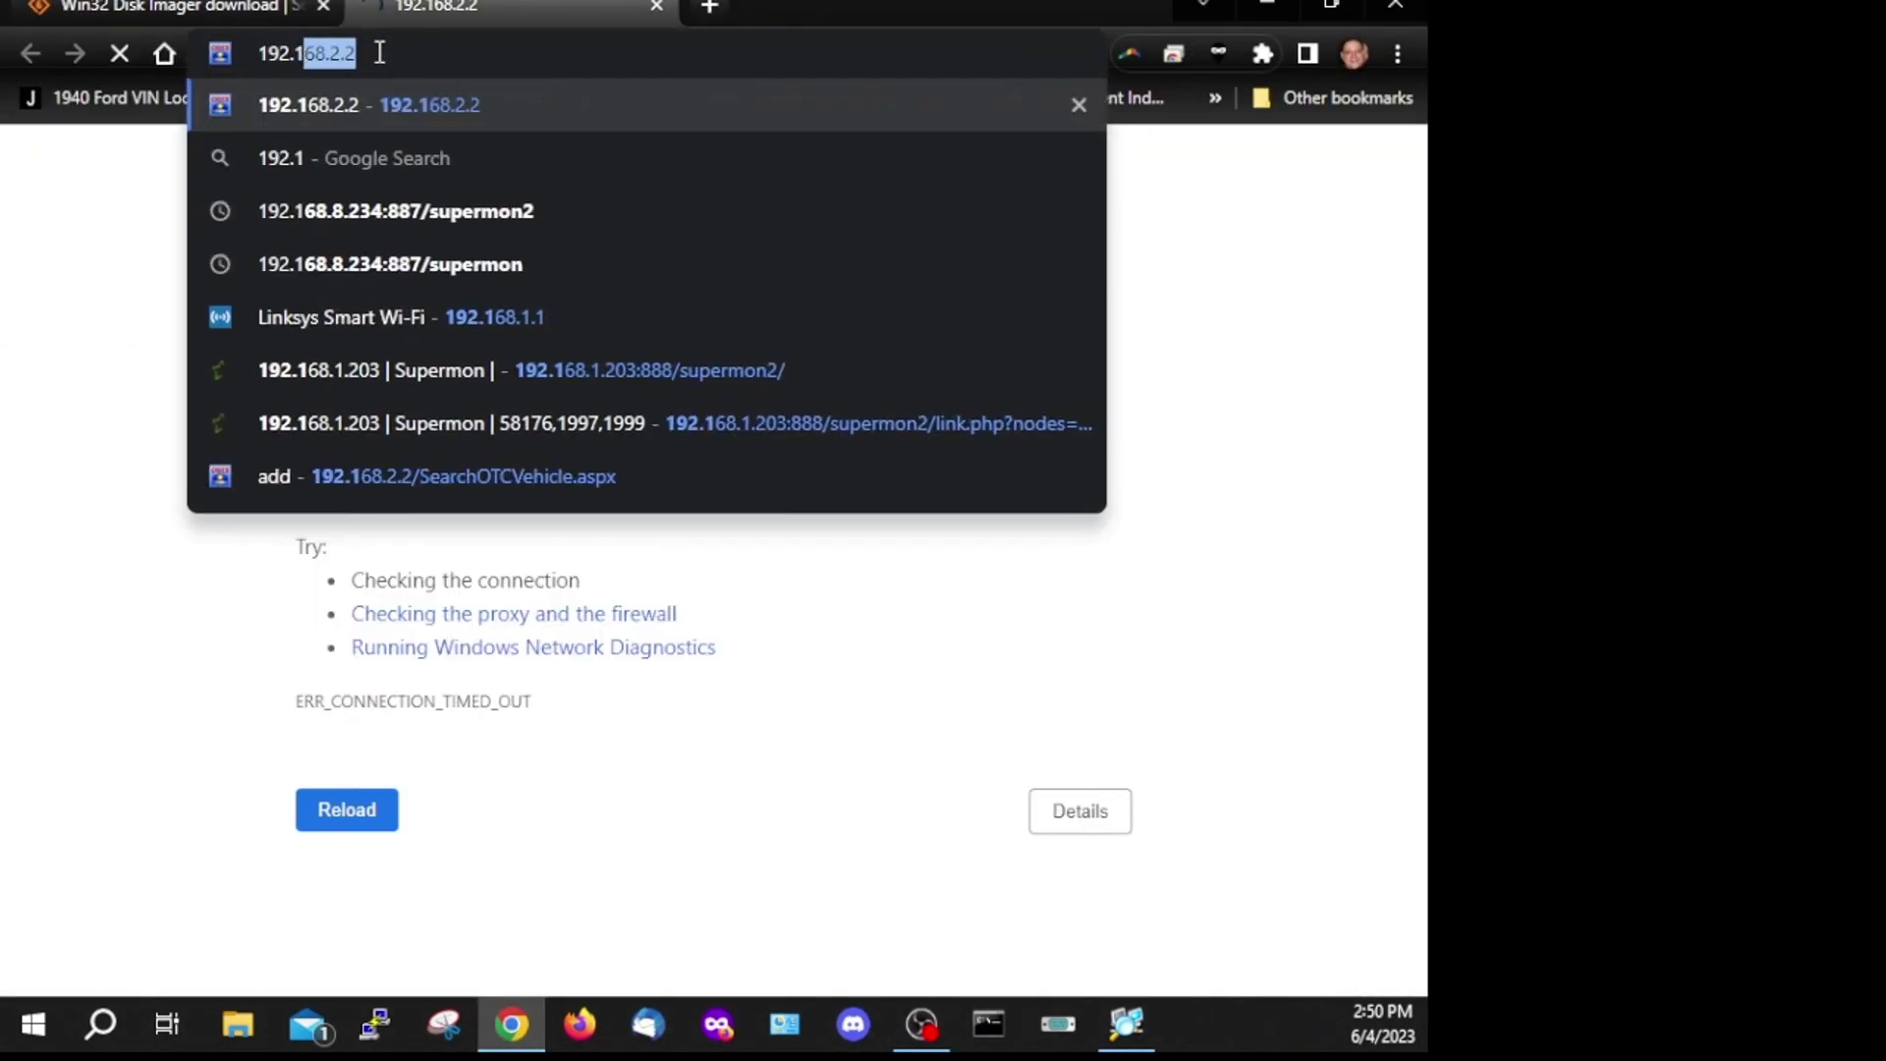
type(".1.106")
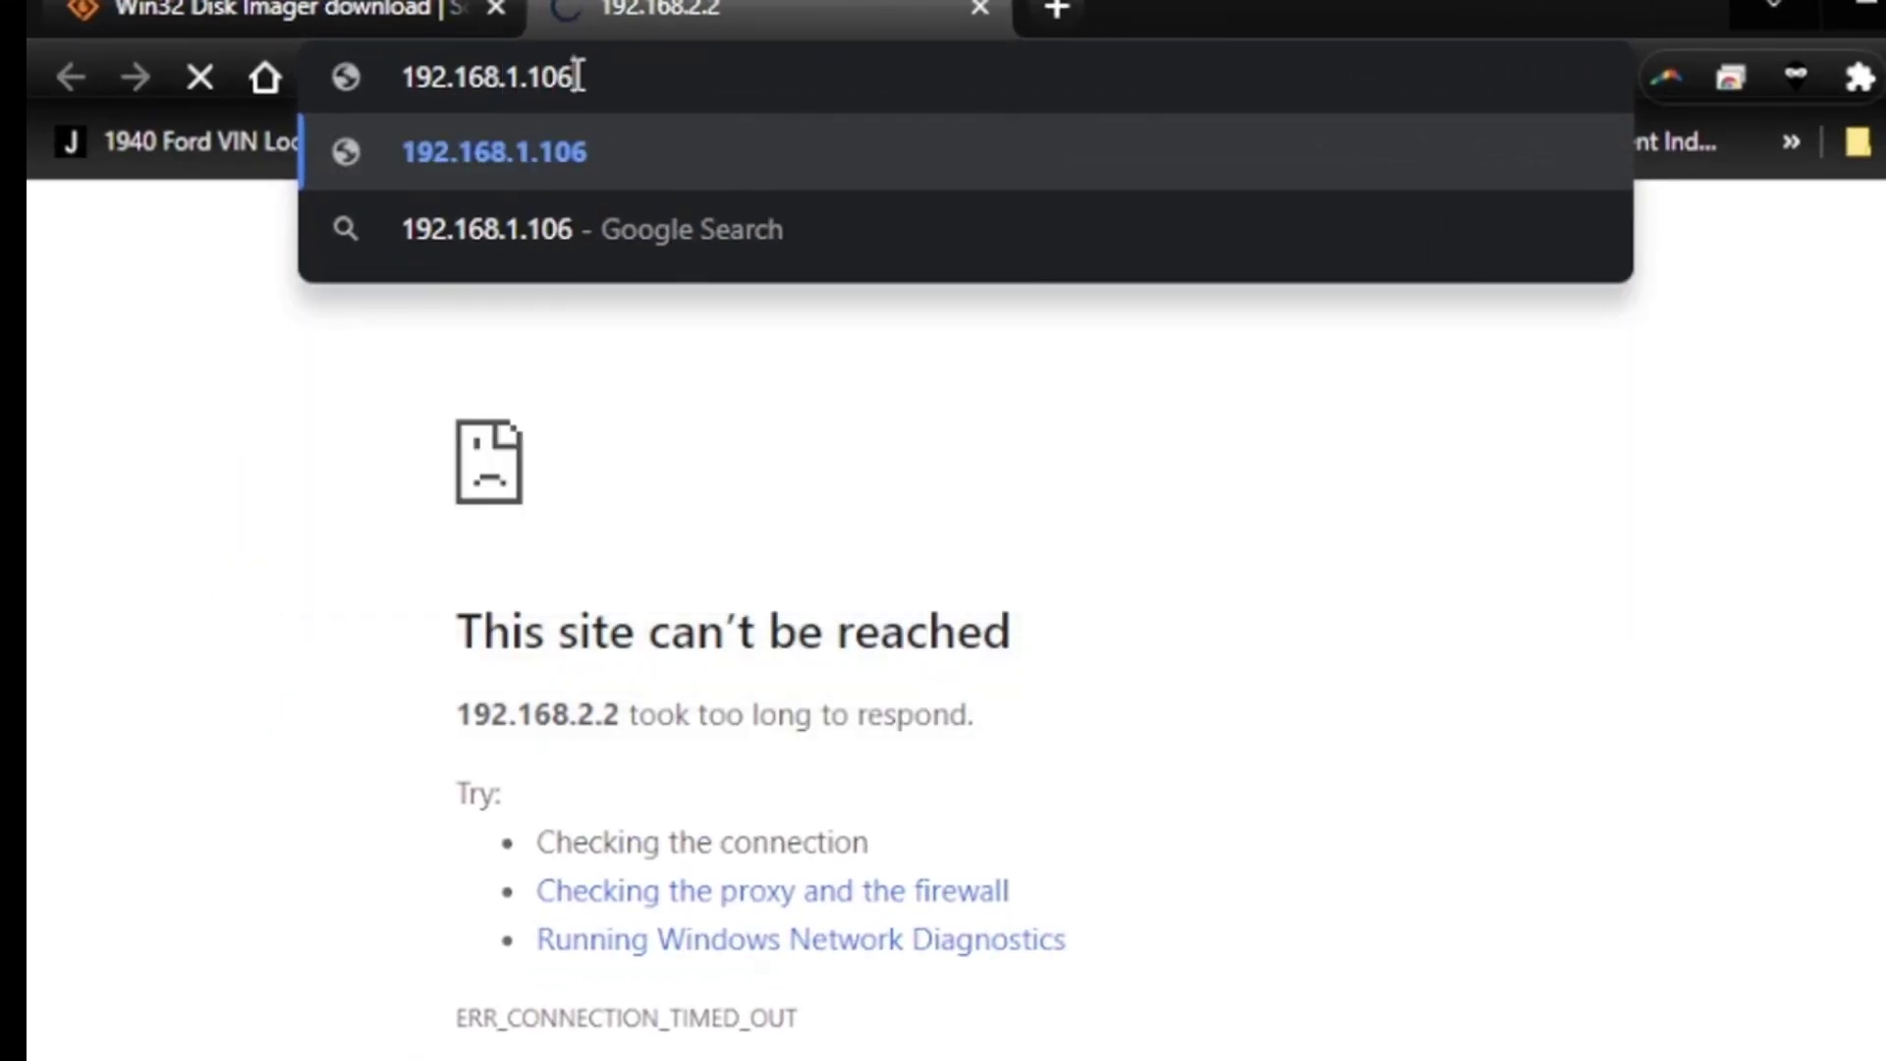
key("Return")
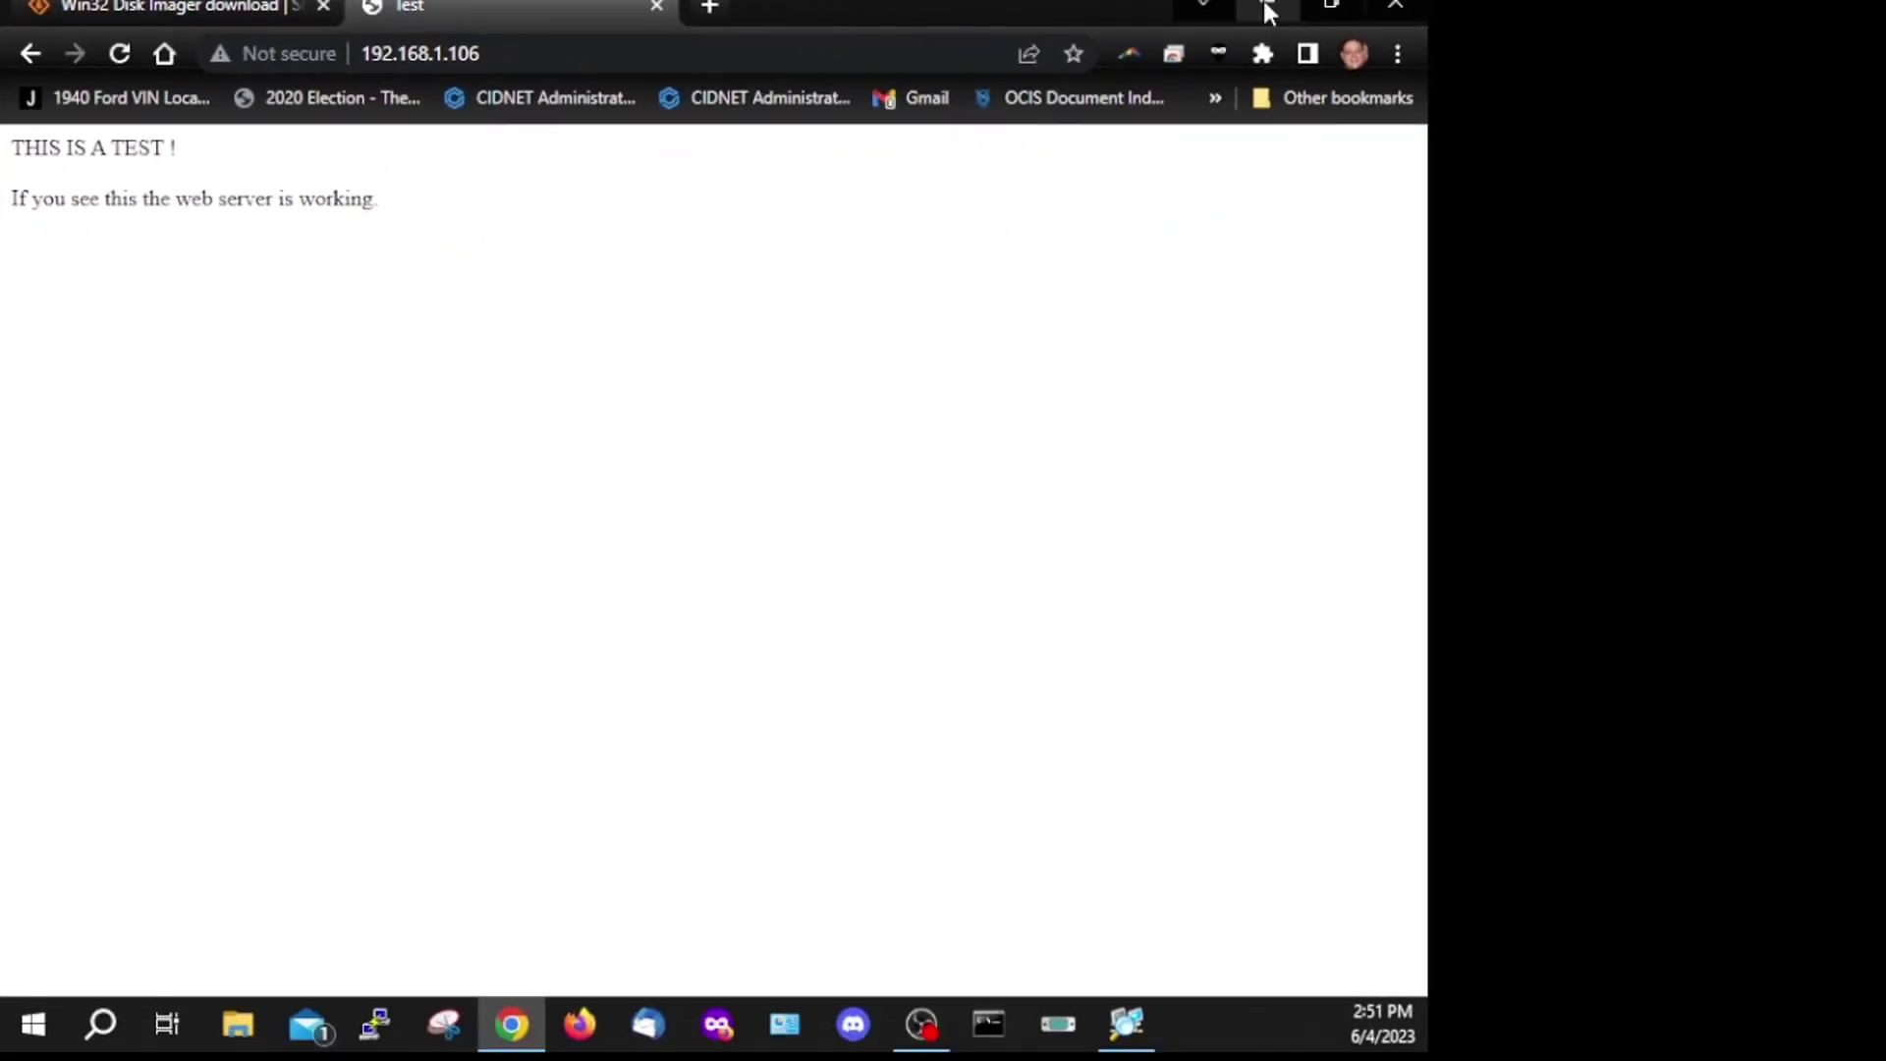
left_click(1263, 3)
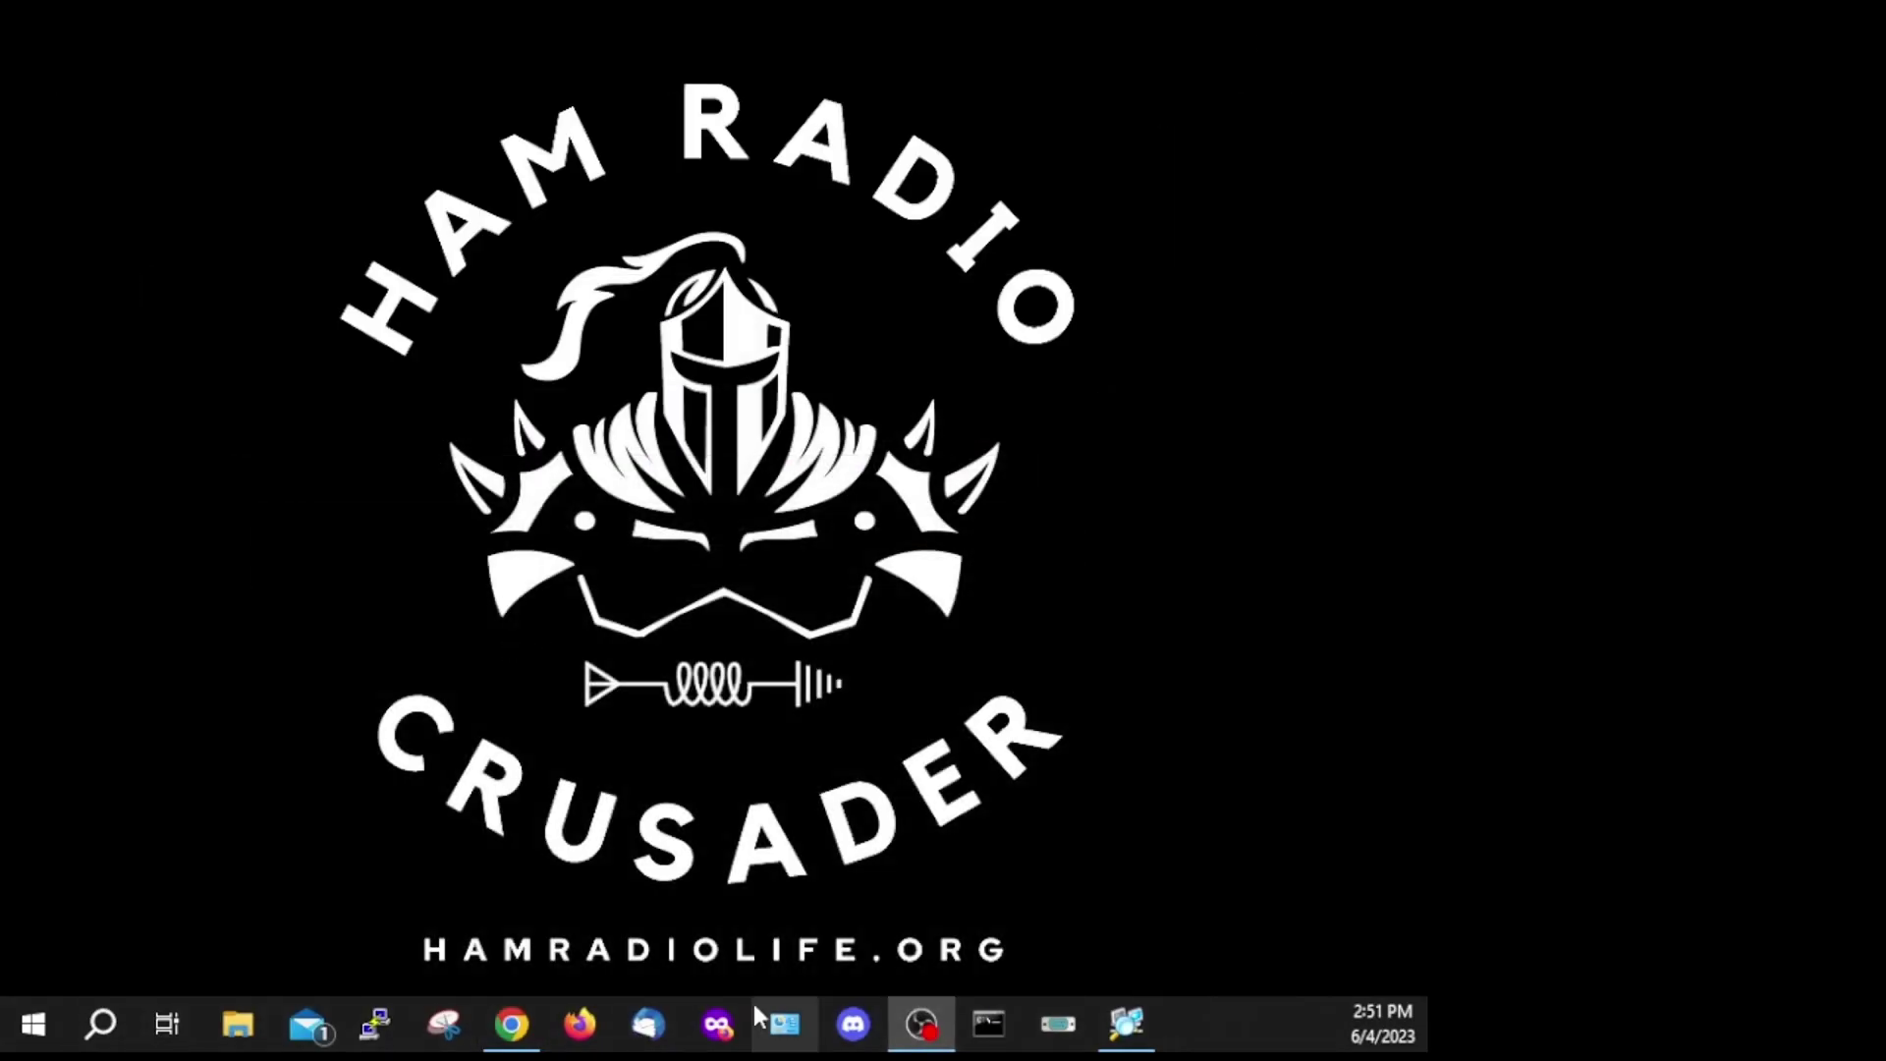
Replace the 'ssh meaning' Google query with putty and run the search.
left_click(371, 1027)
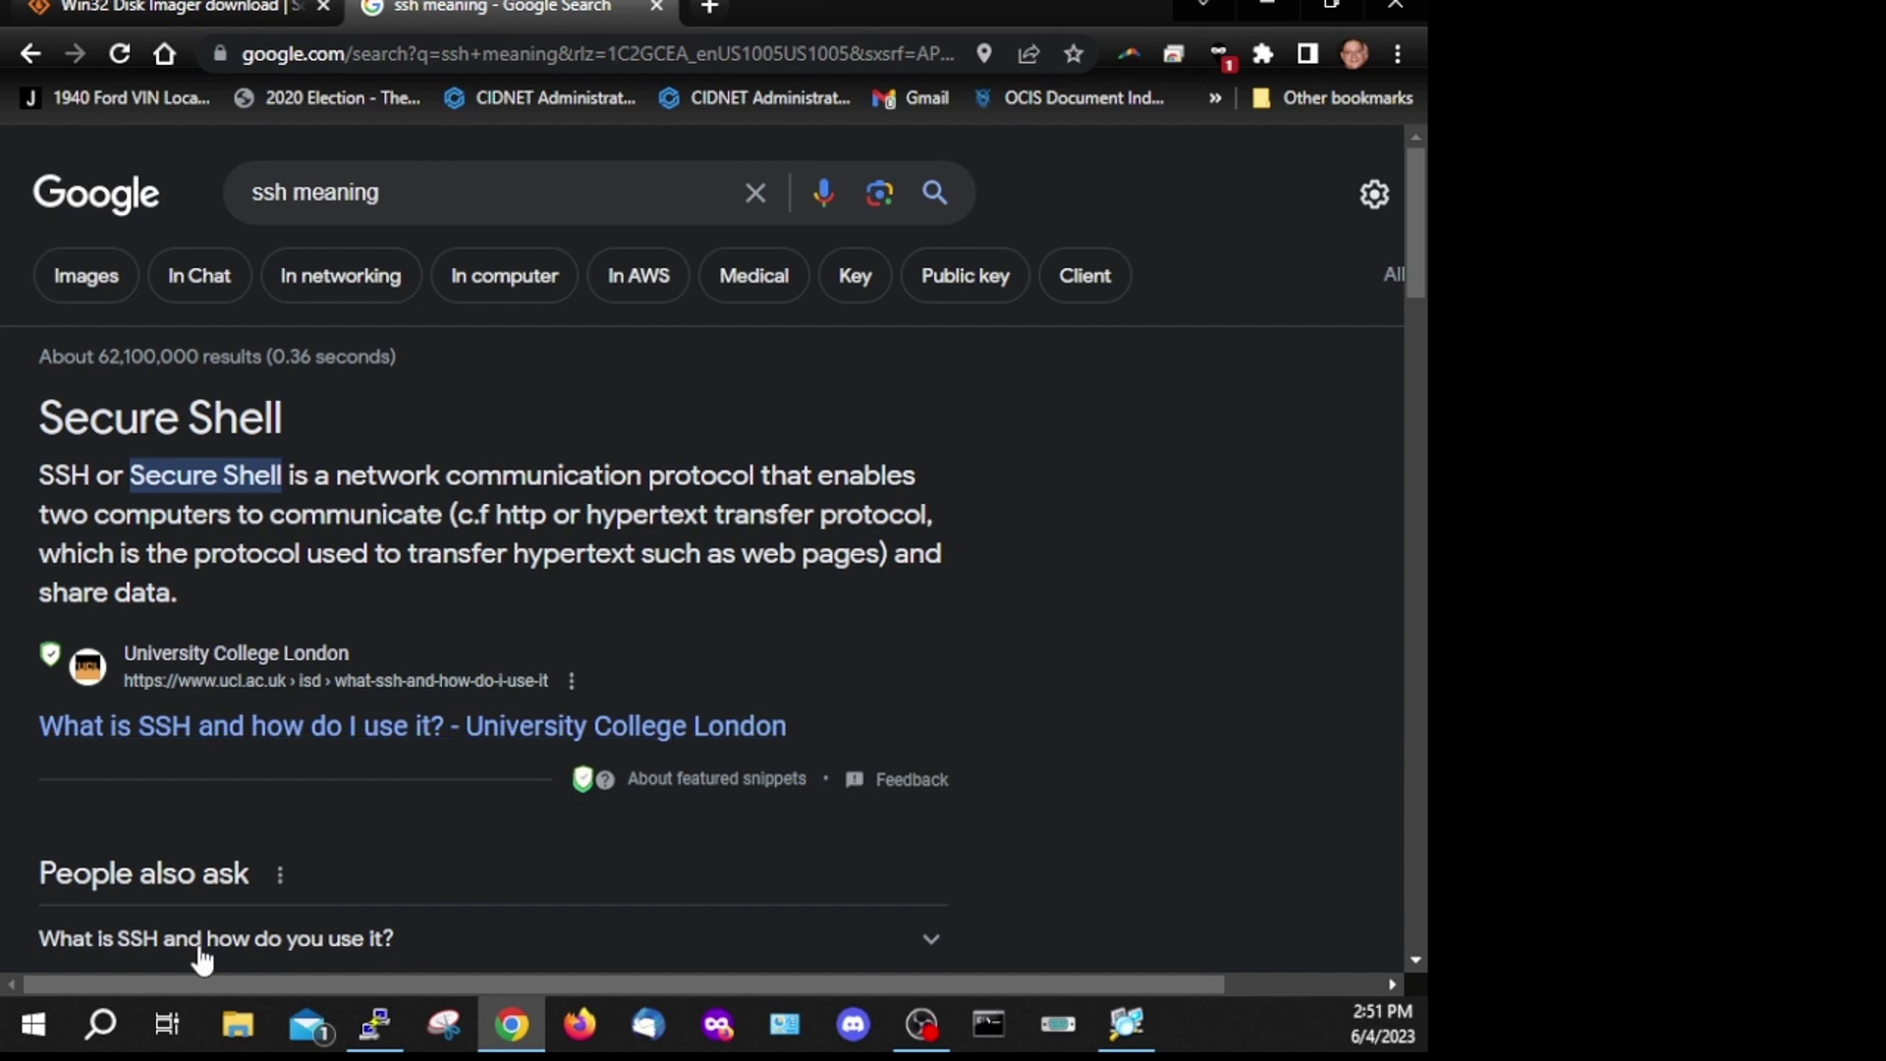
double_click(544, 191)
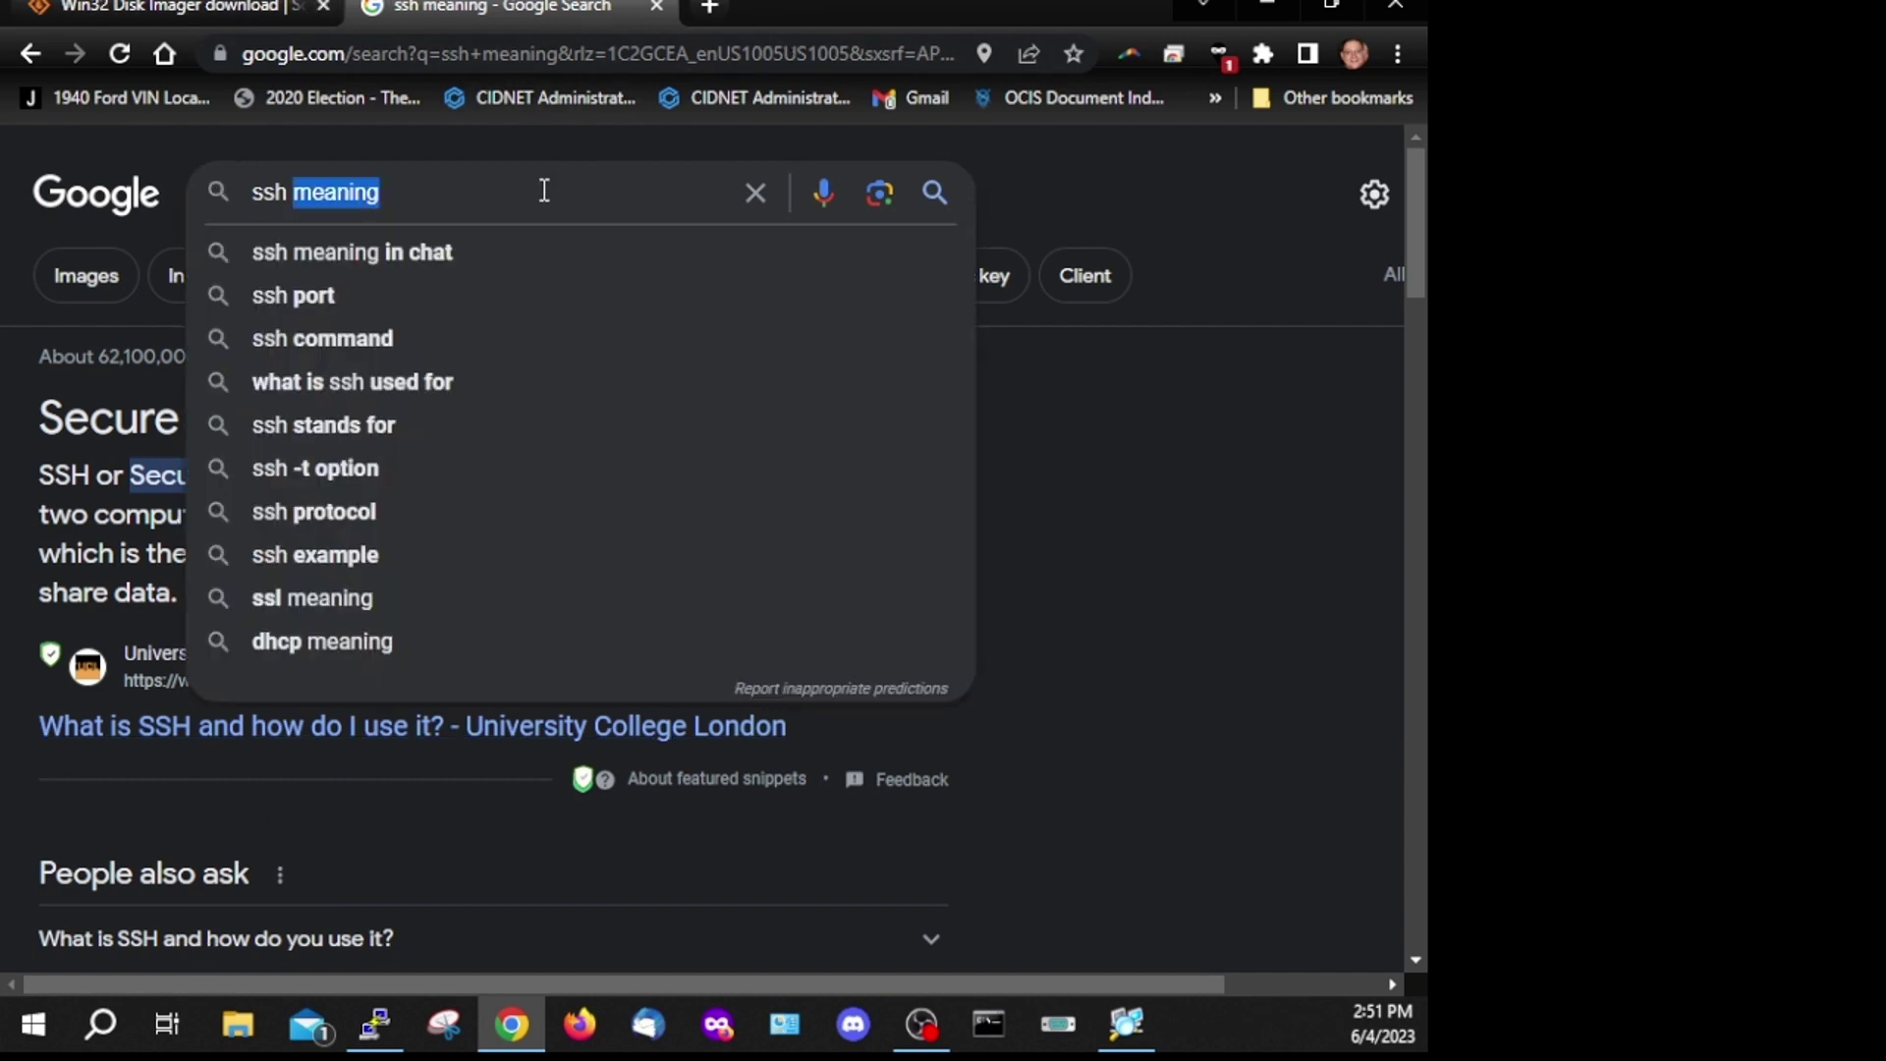
key("BackSpace")
key("BackSpace")
key("BackSpace")
key("BackSpace")
key("BackSpace")
type("p")
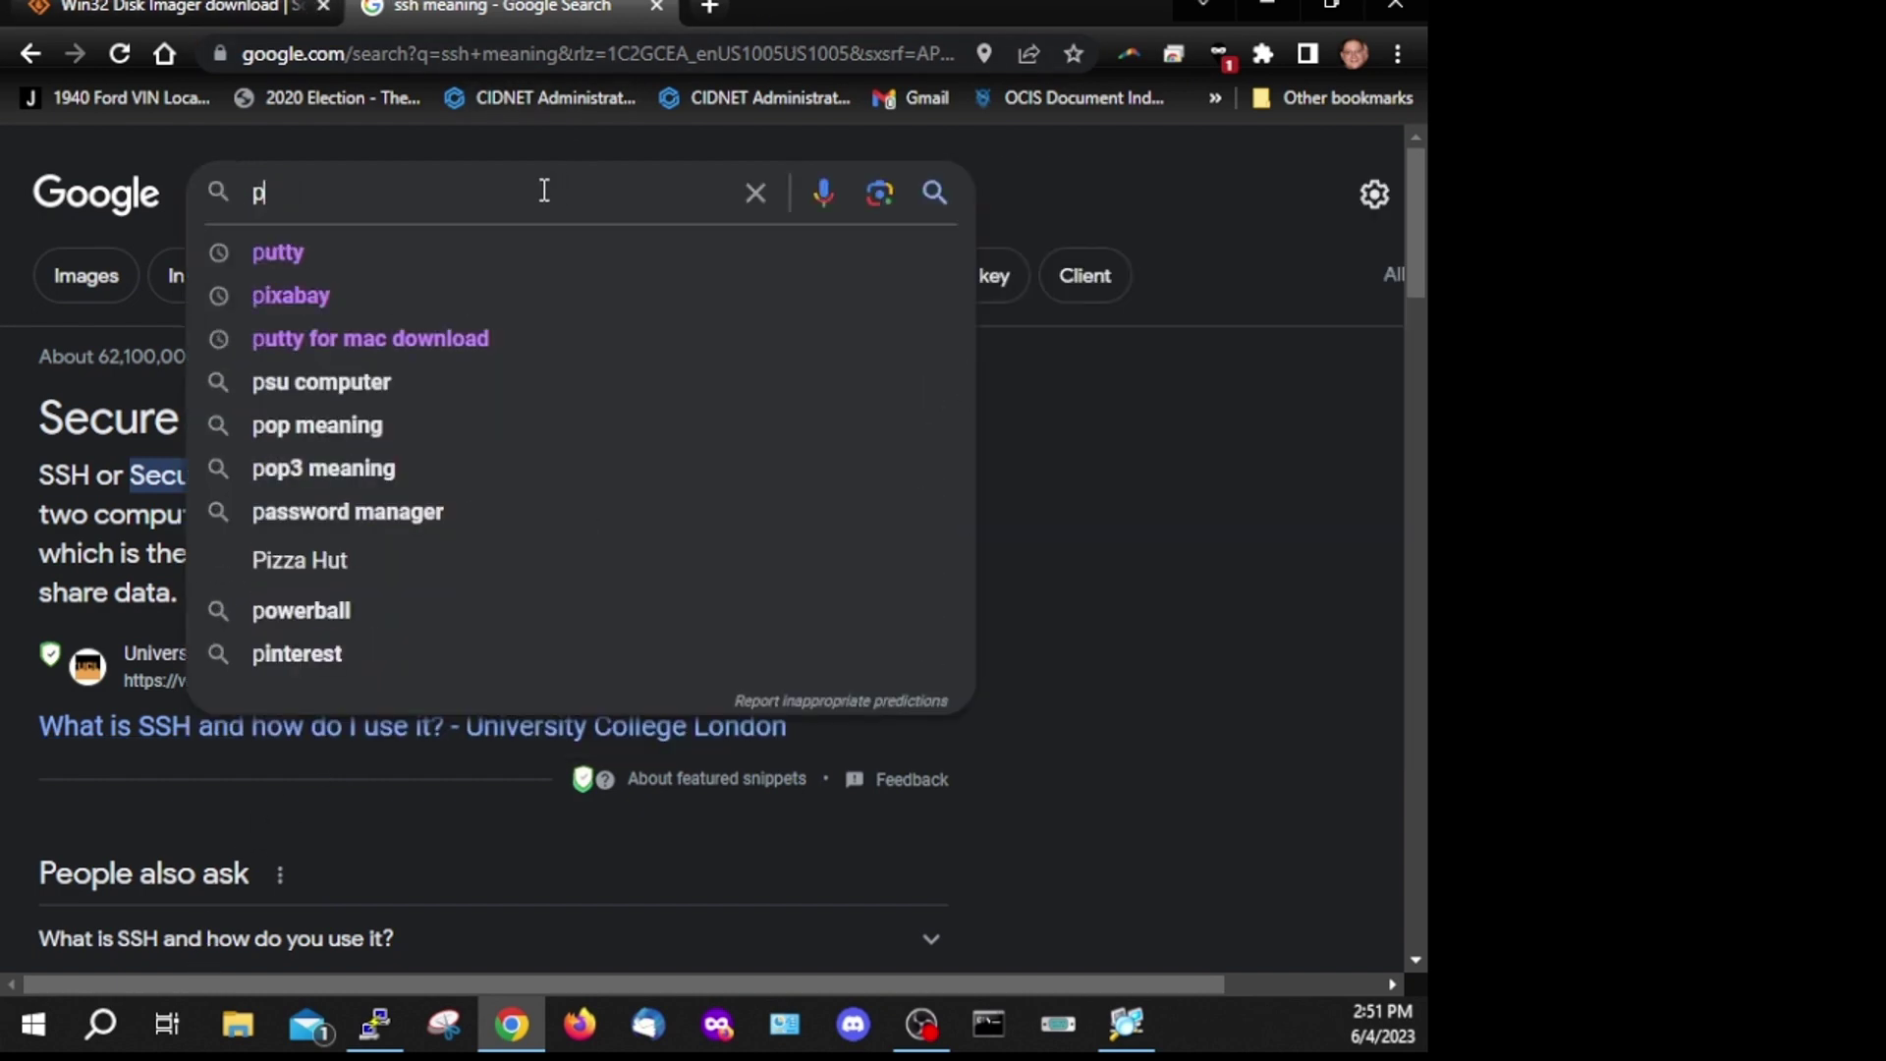
type("utty")
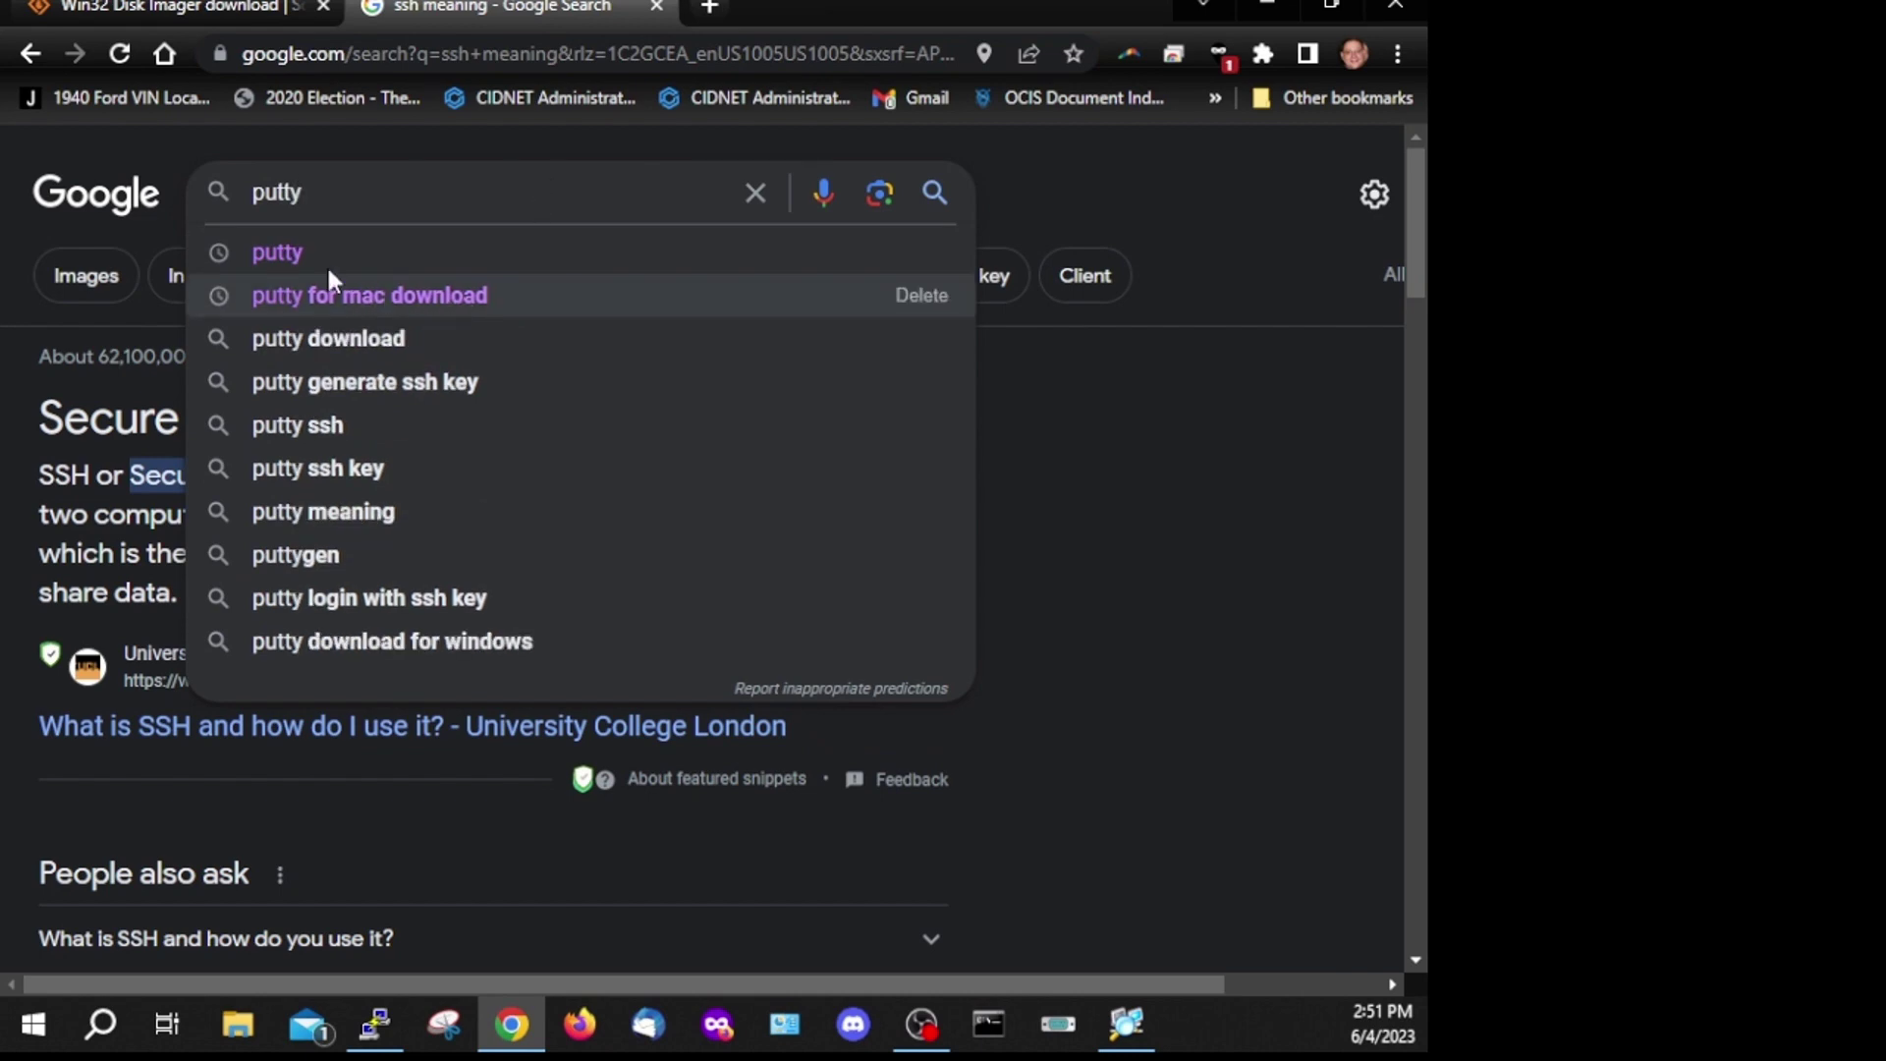
key("Return")
Scroll the putty results and read the PuTTY description paragraph.
scroll(884, 894, "down", 4)
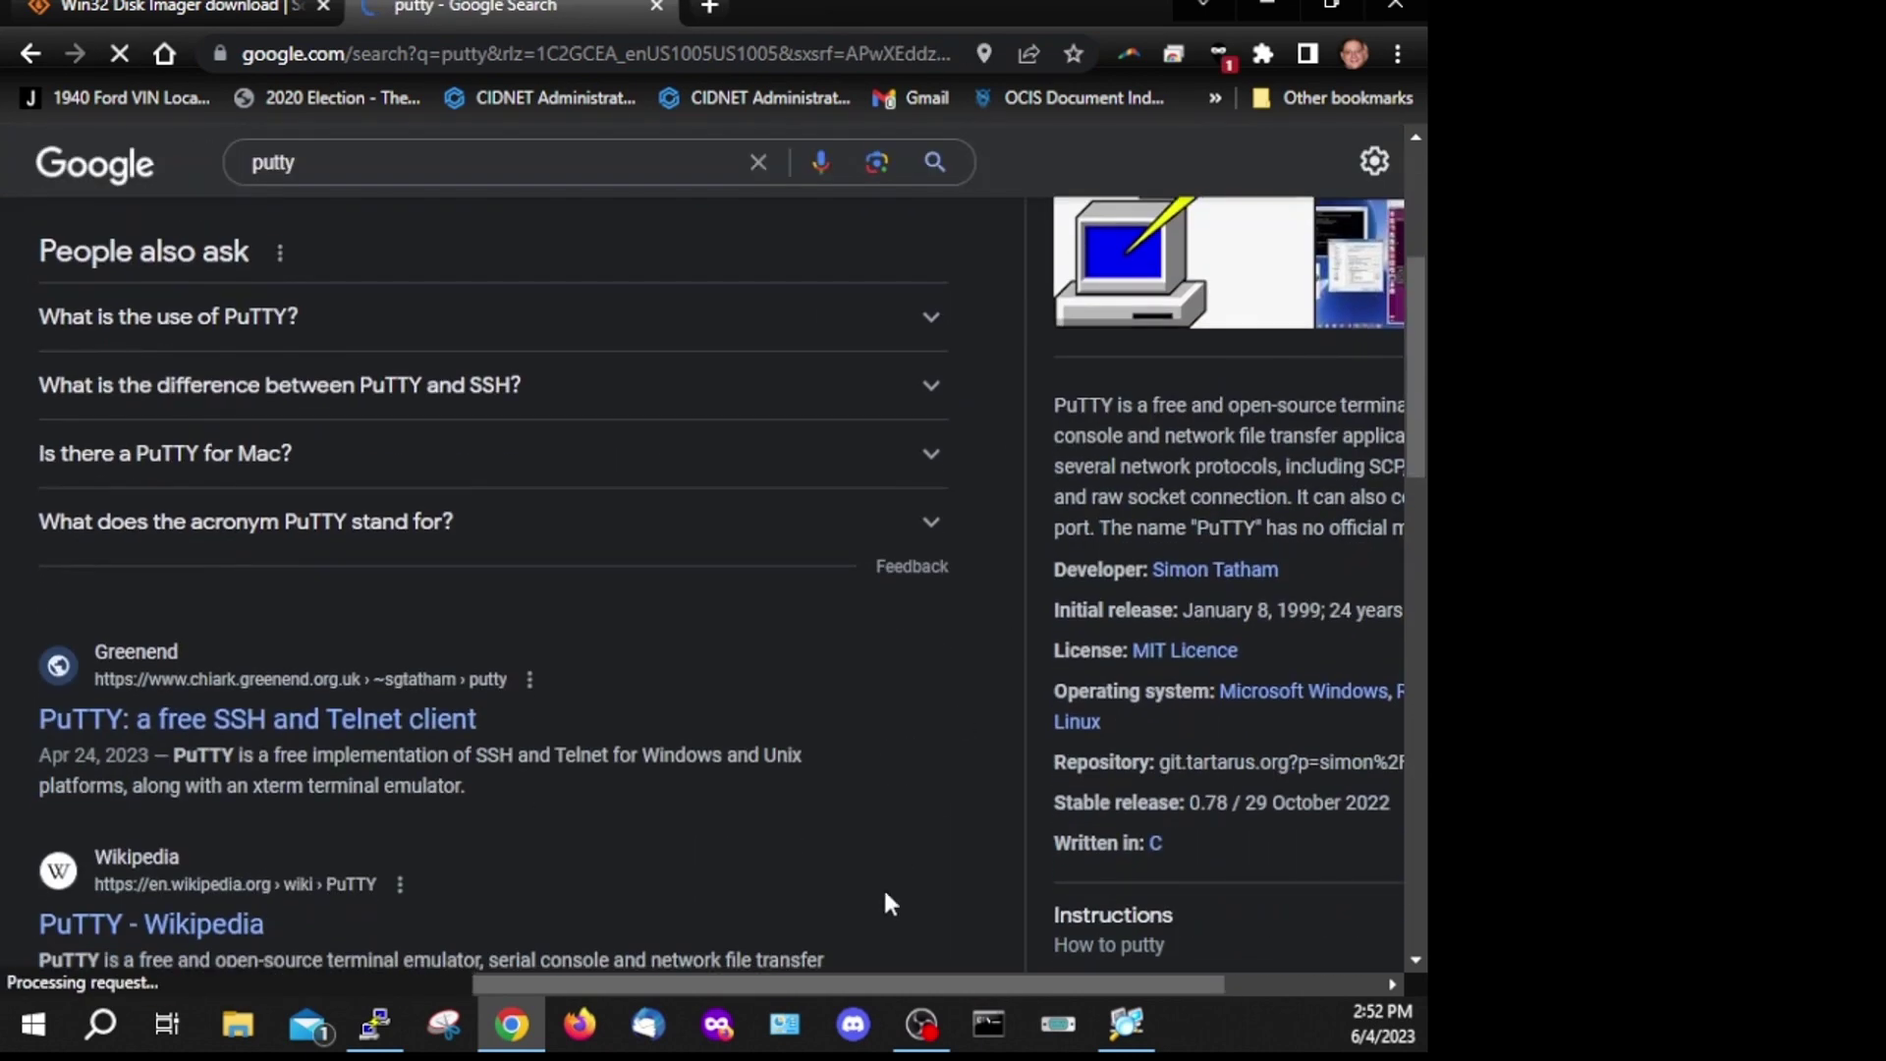
left_click_drag(851, 983, 1183, 986)
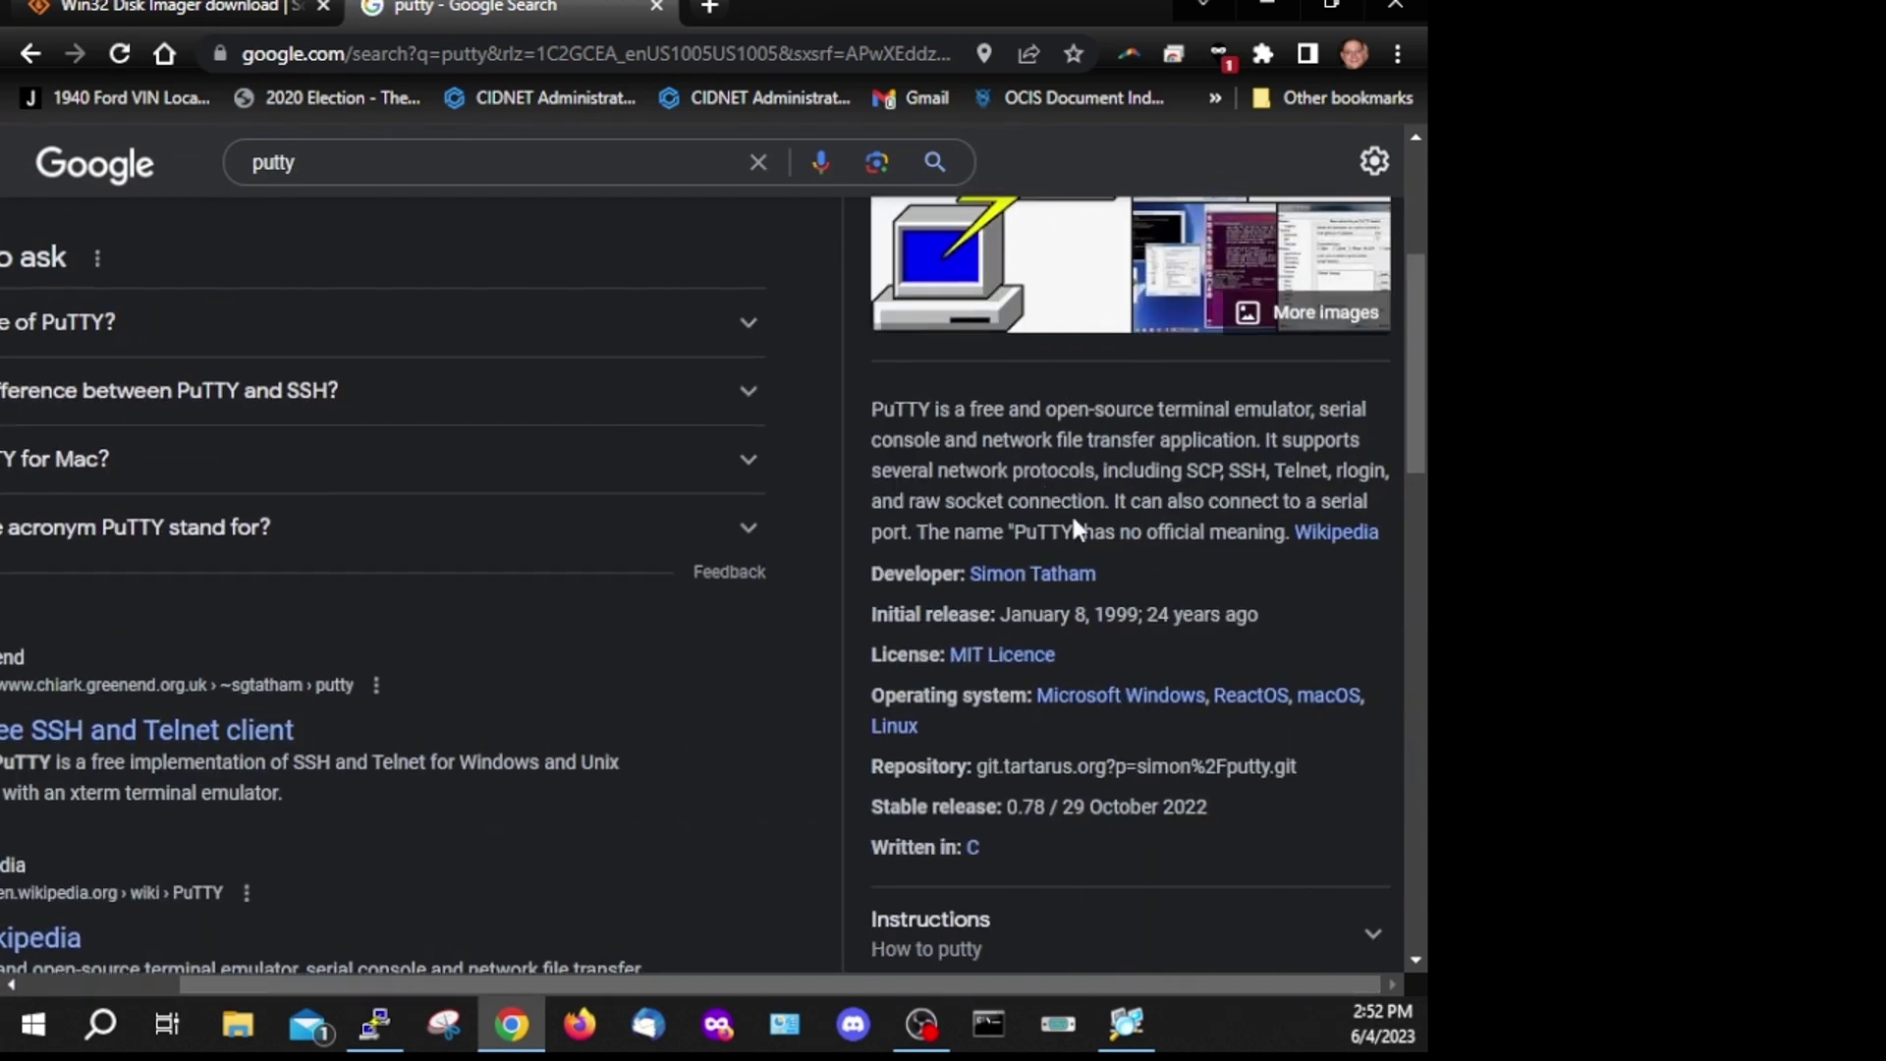
scroll(1078, 531, "up", 3)
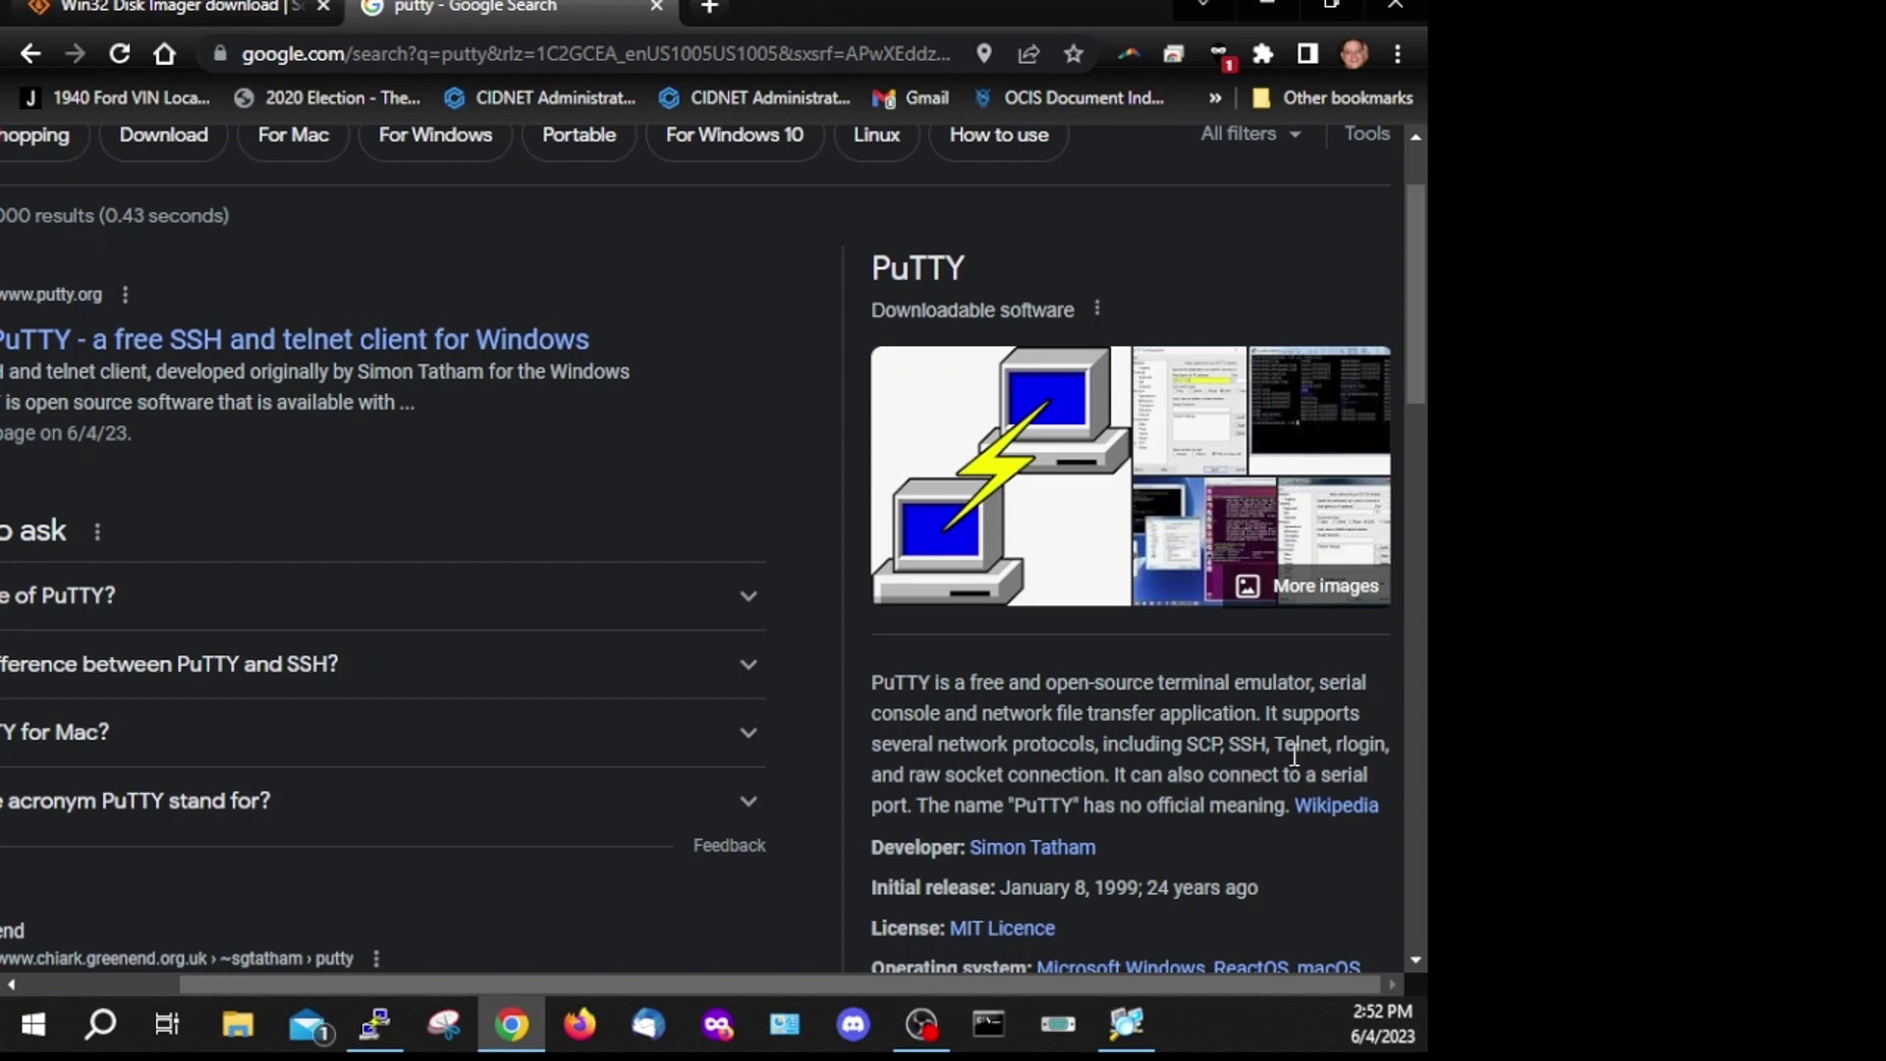
triple_click(1244, 744)
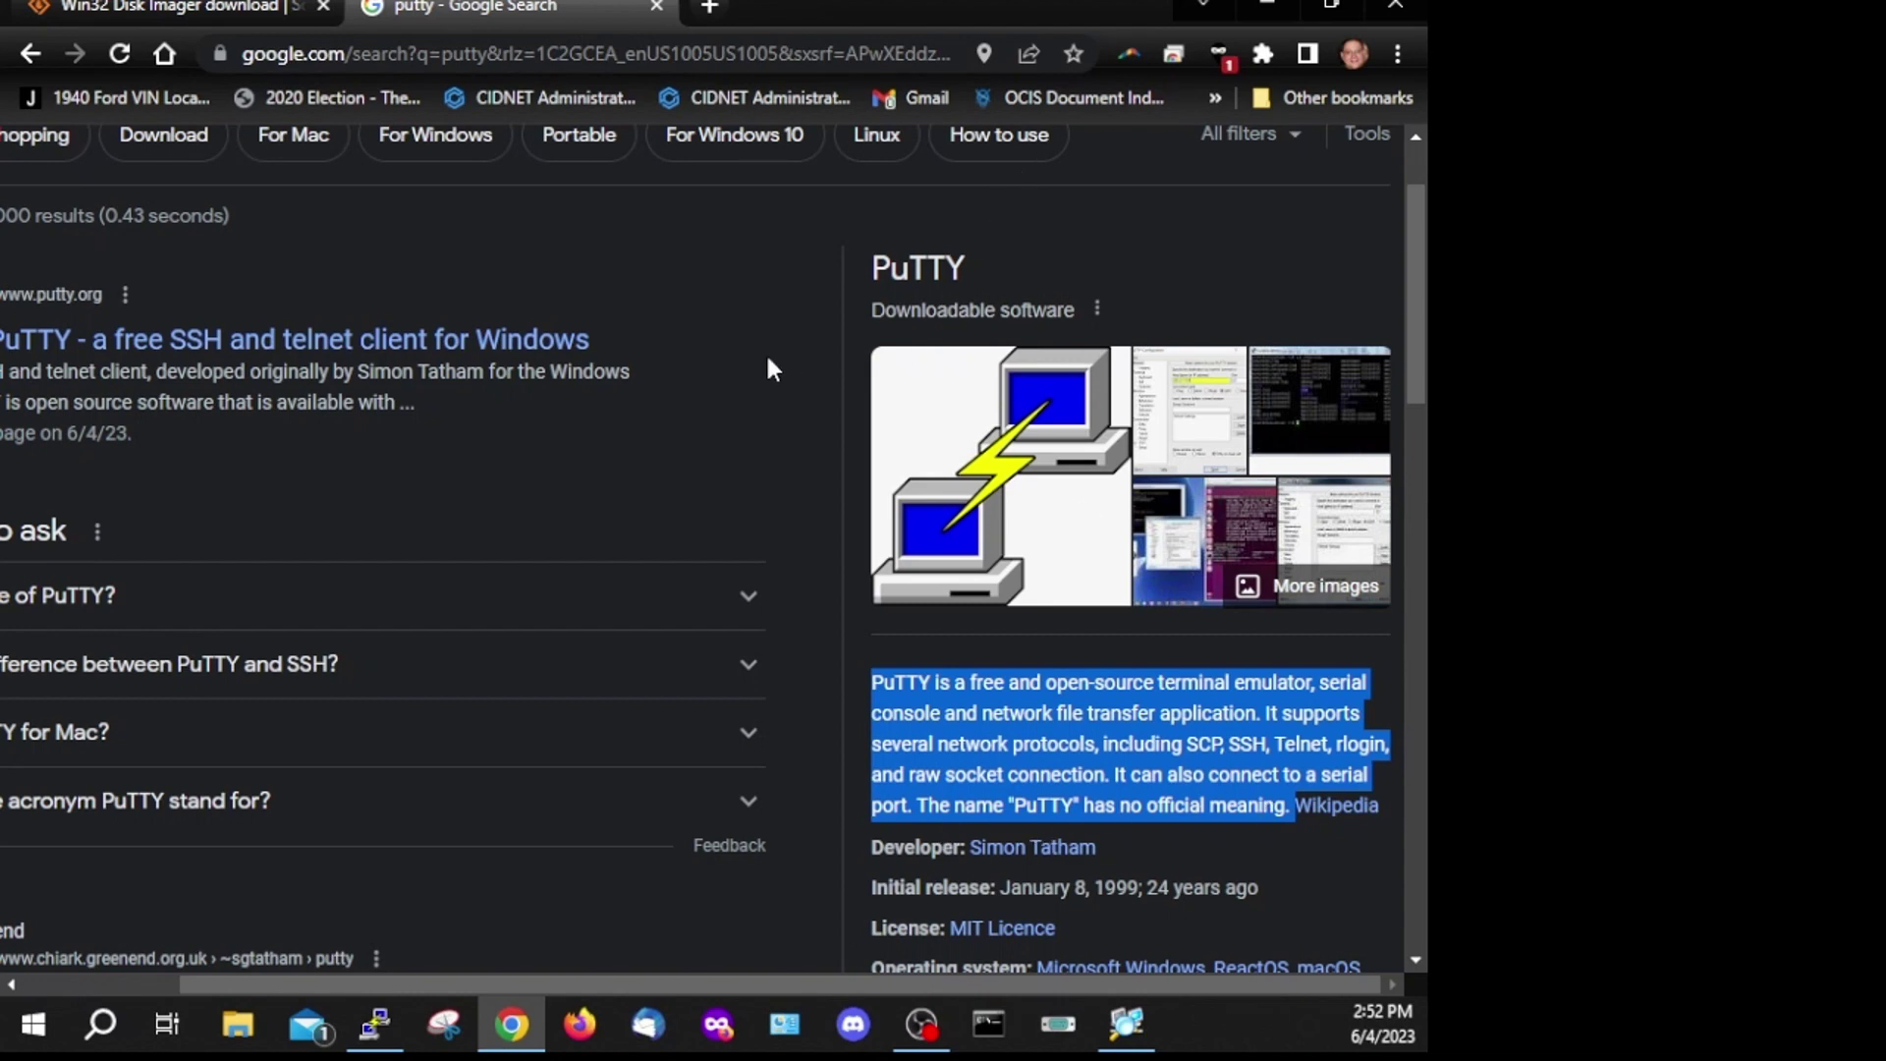
left_click(651, 405)
Search Google for winscp, fixing the typo, and scroll through the results.
scroll(211, 253, "up", 2)
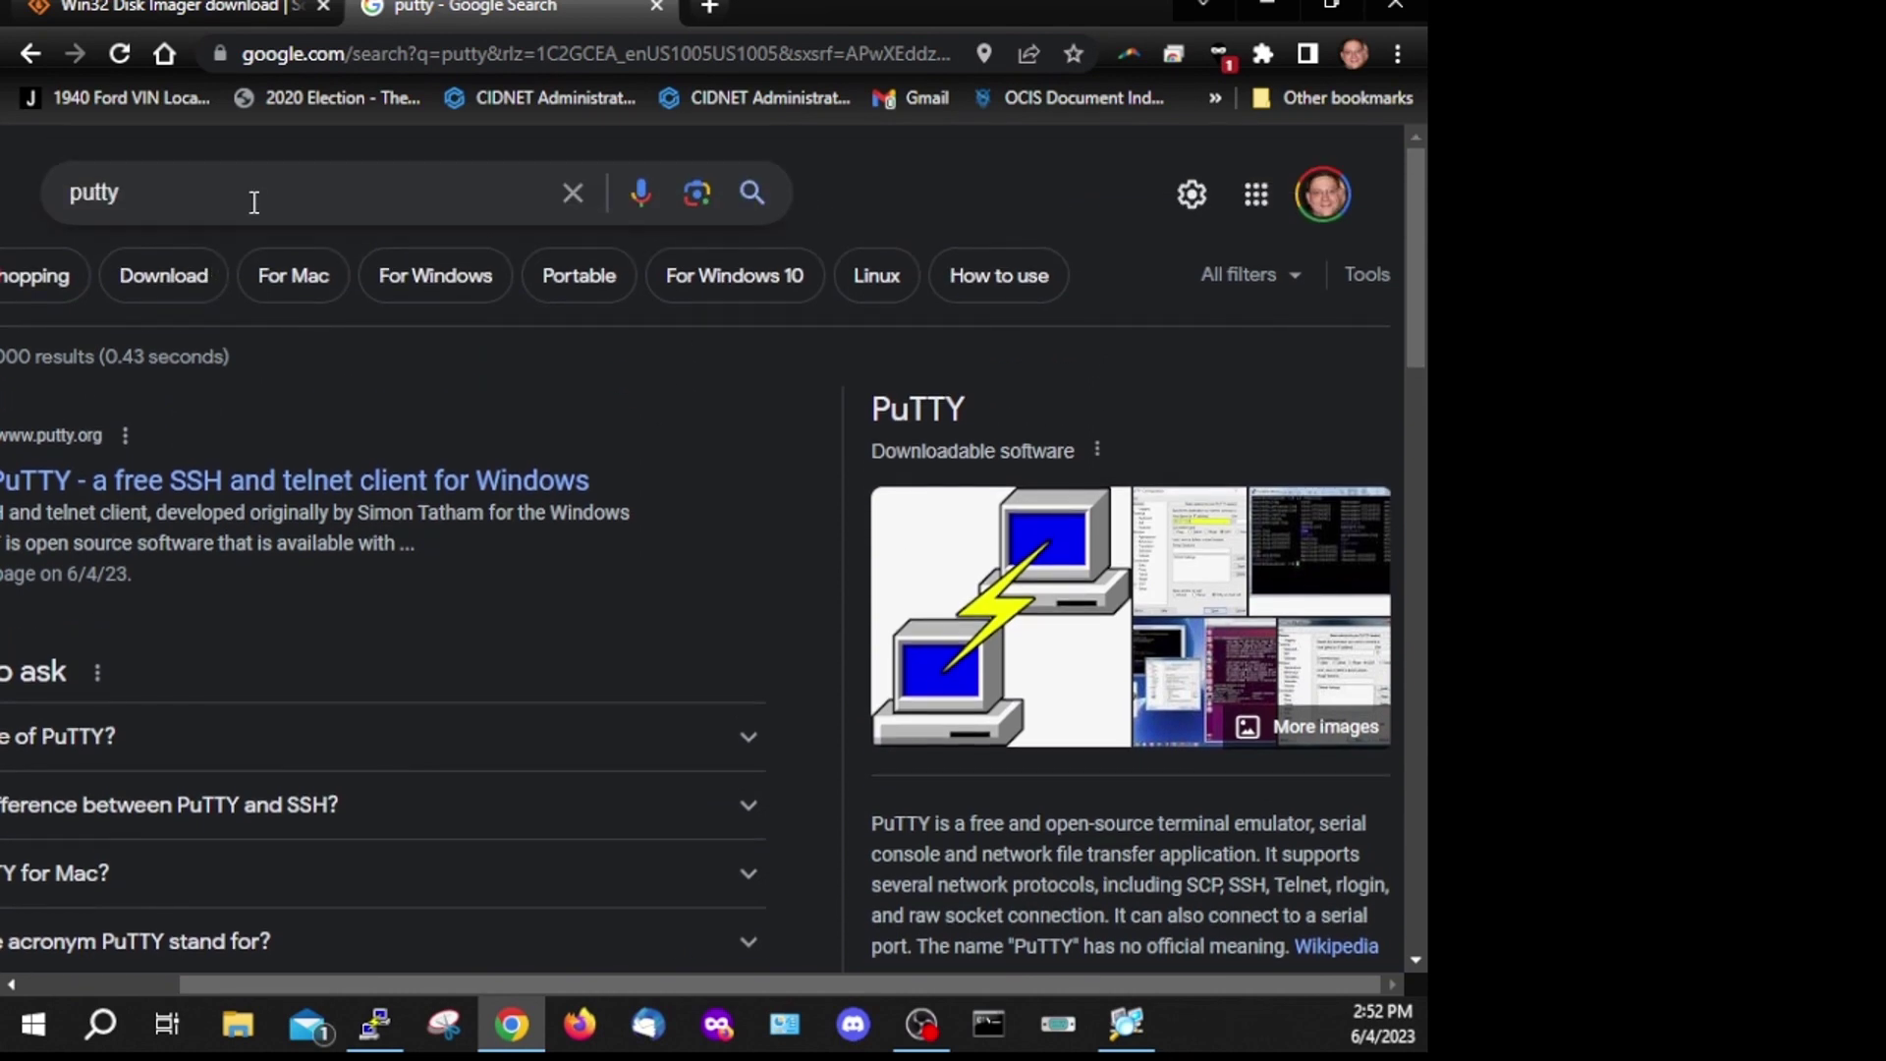
left_click(222, 185)
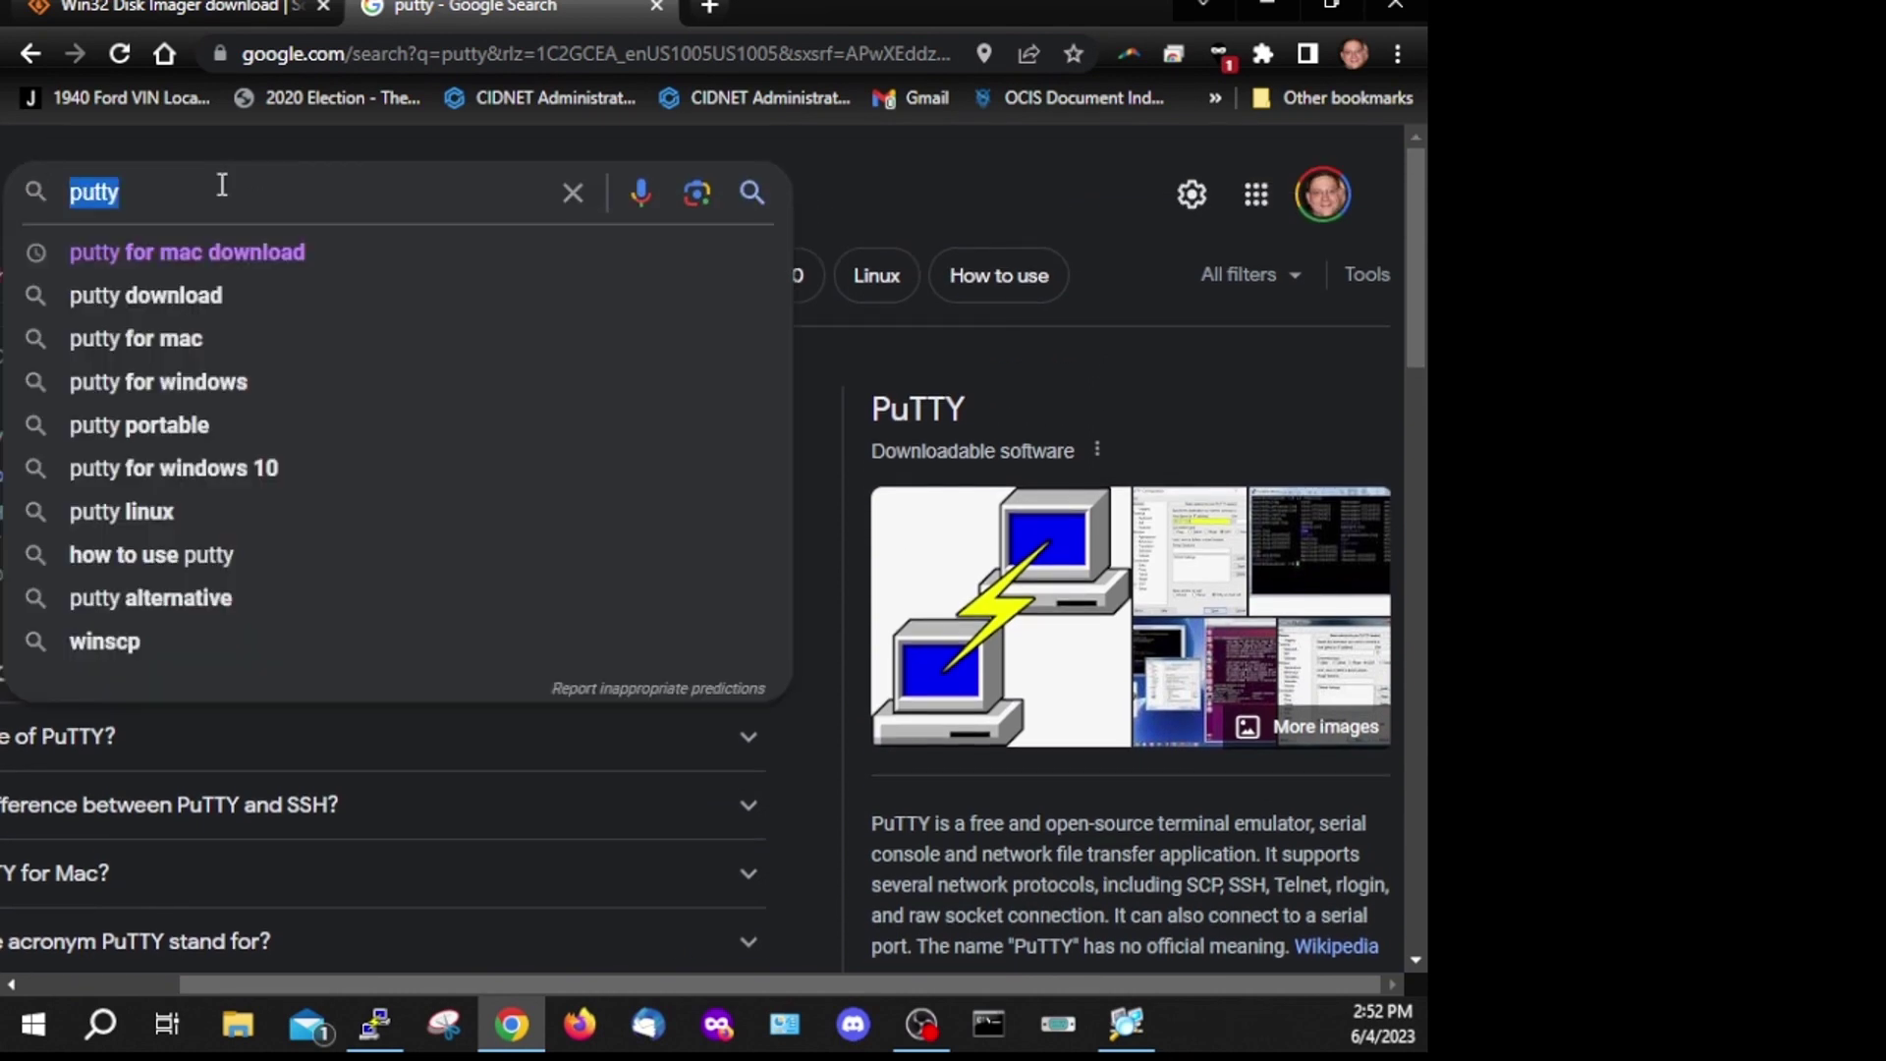
type("winsxc")
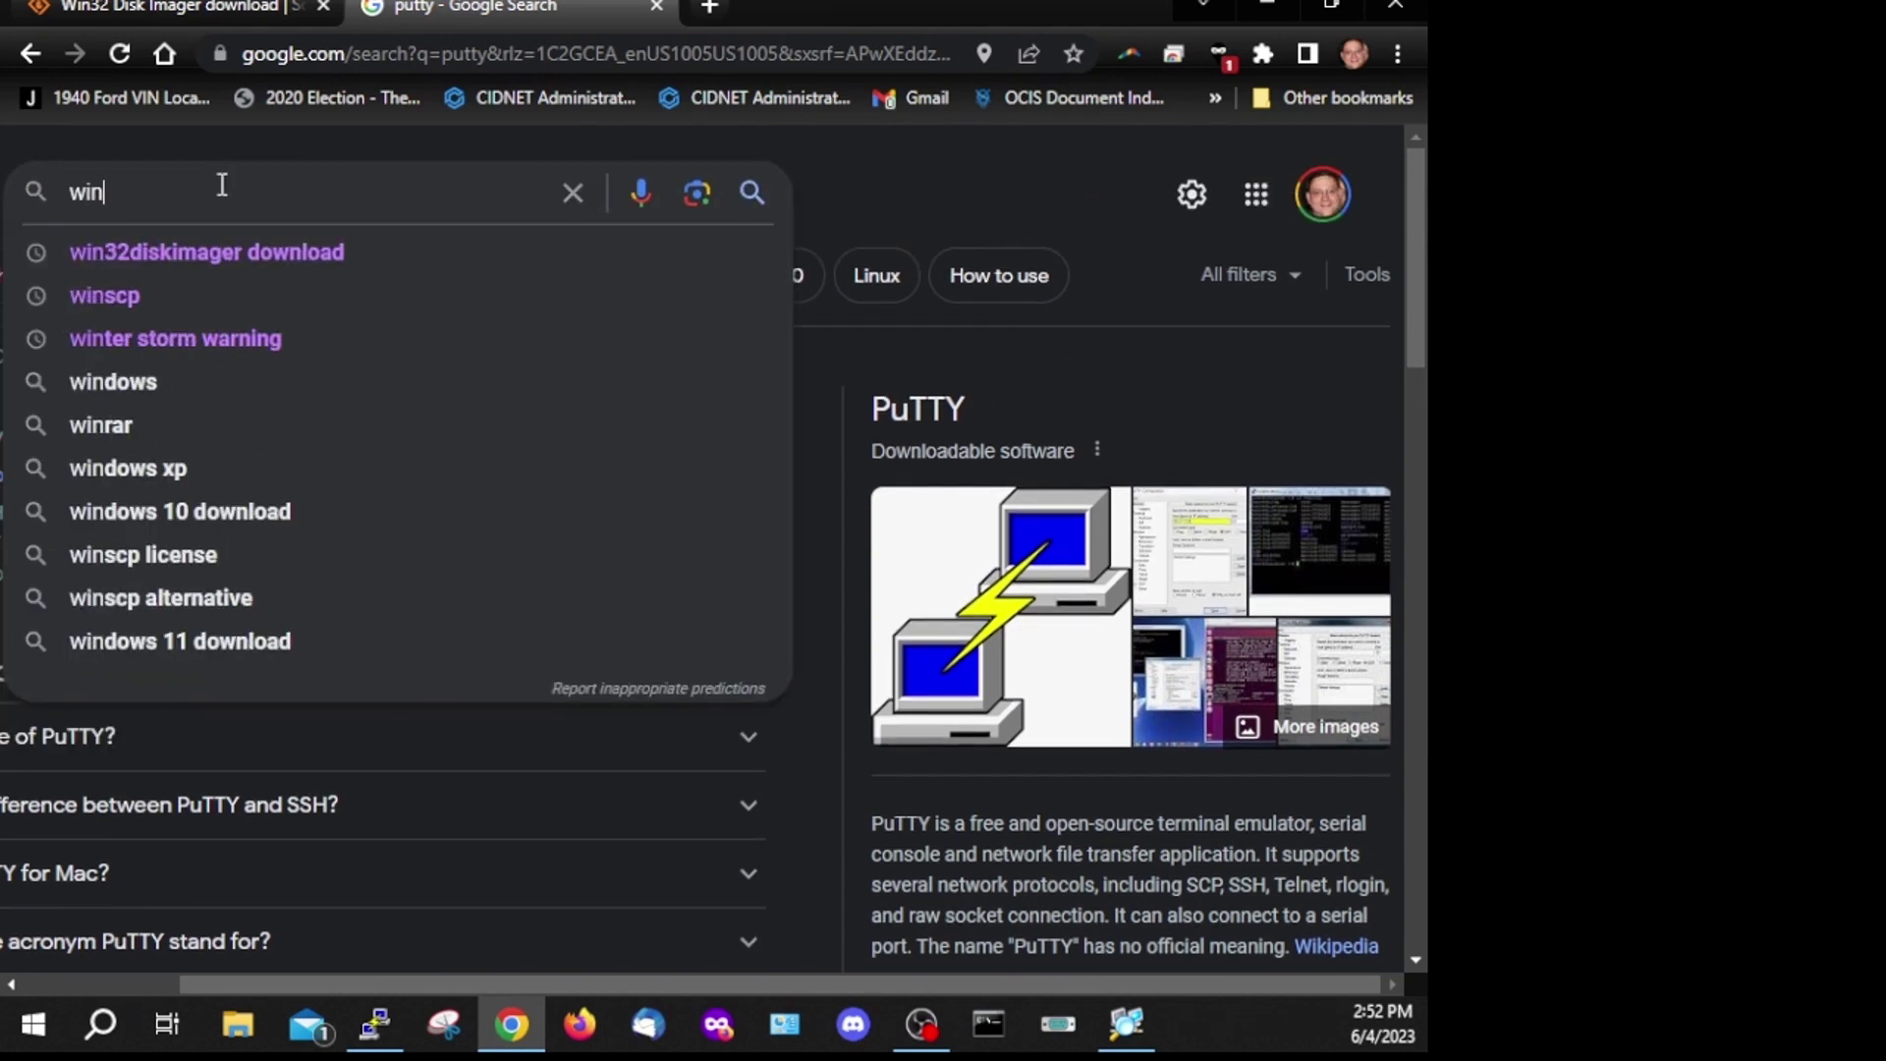
key("BackSpace")
key("BackSpace")
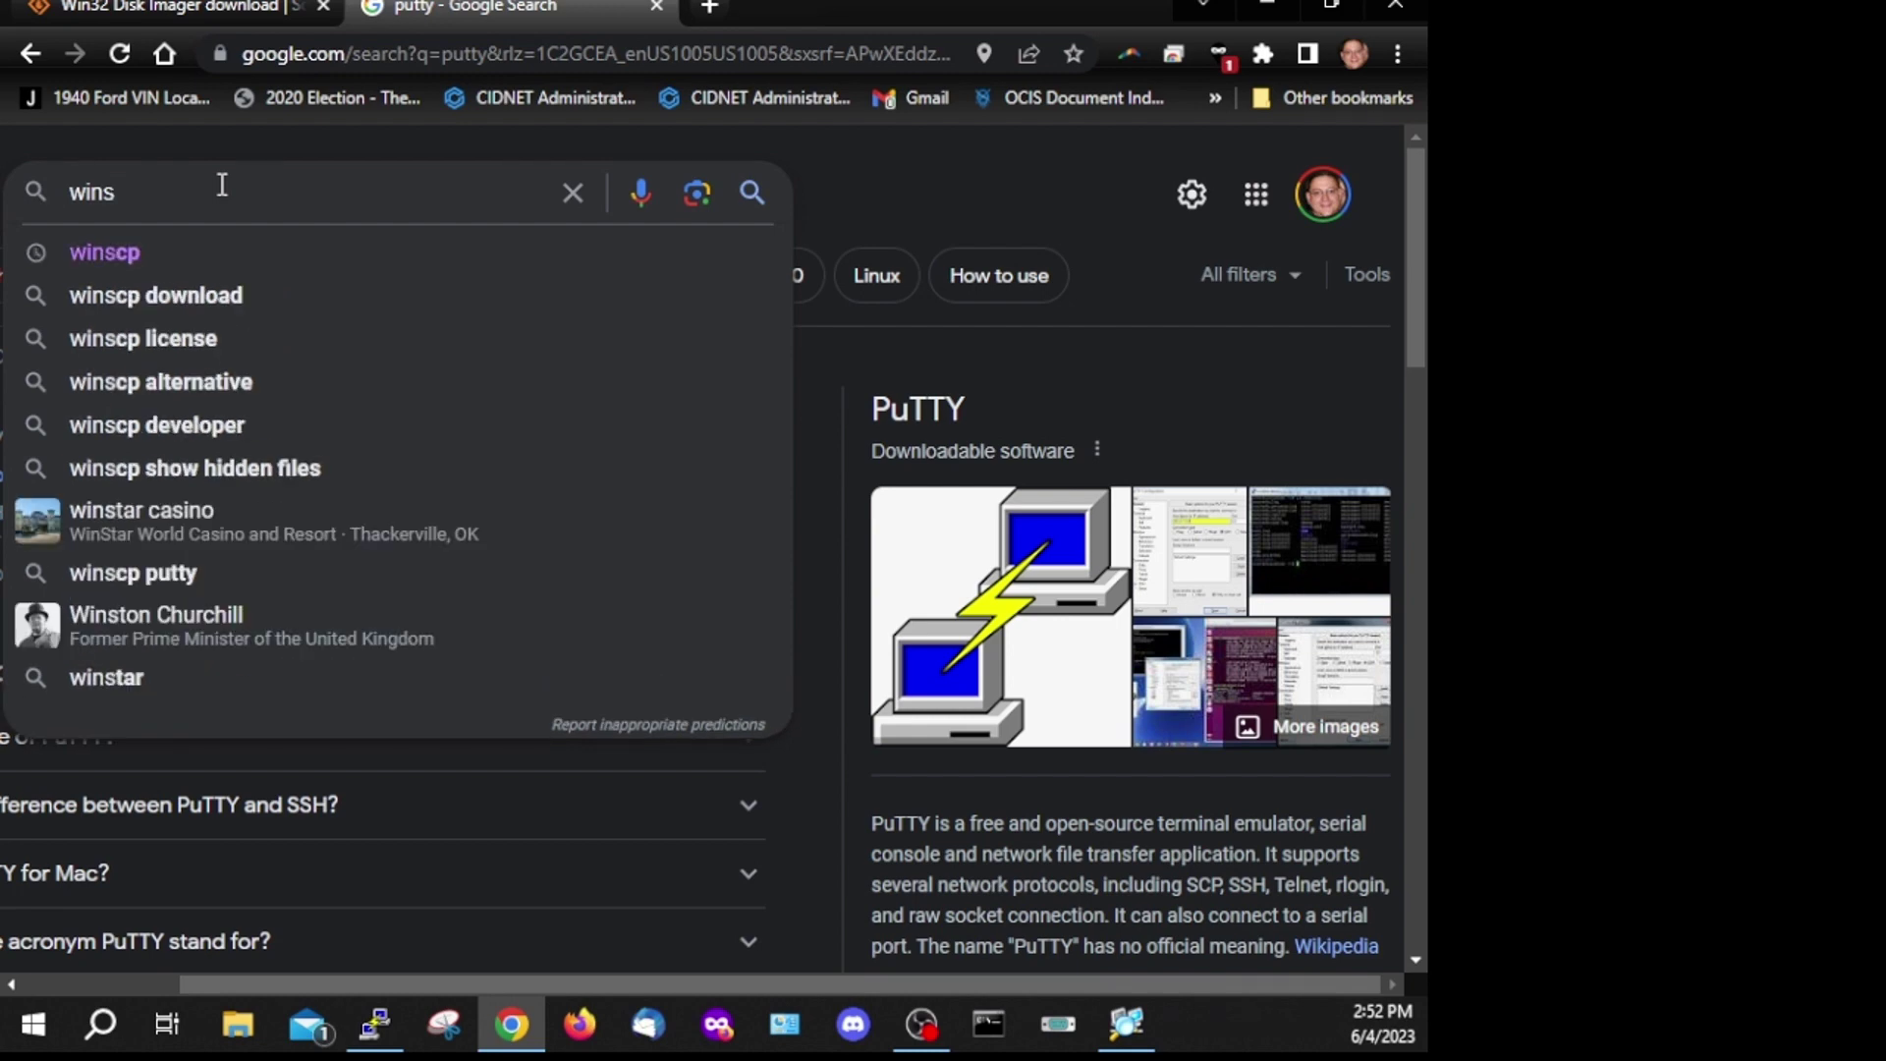
type("cp")
key("Return")
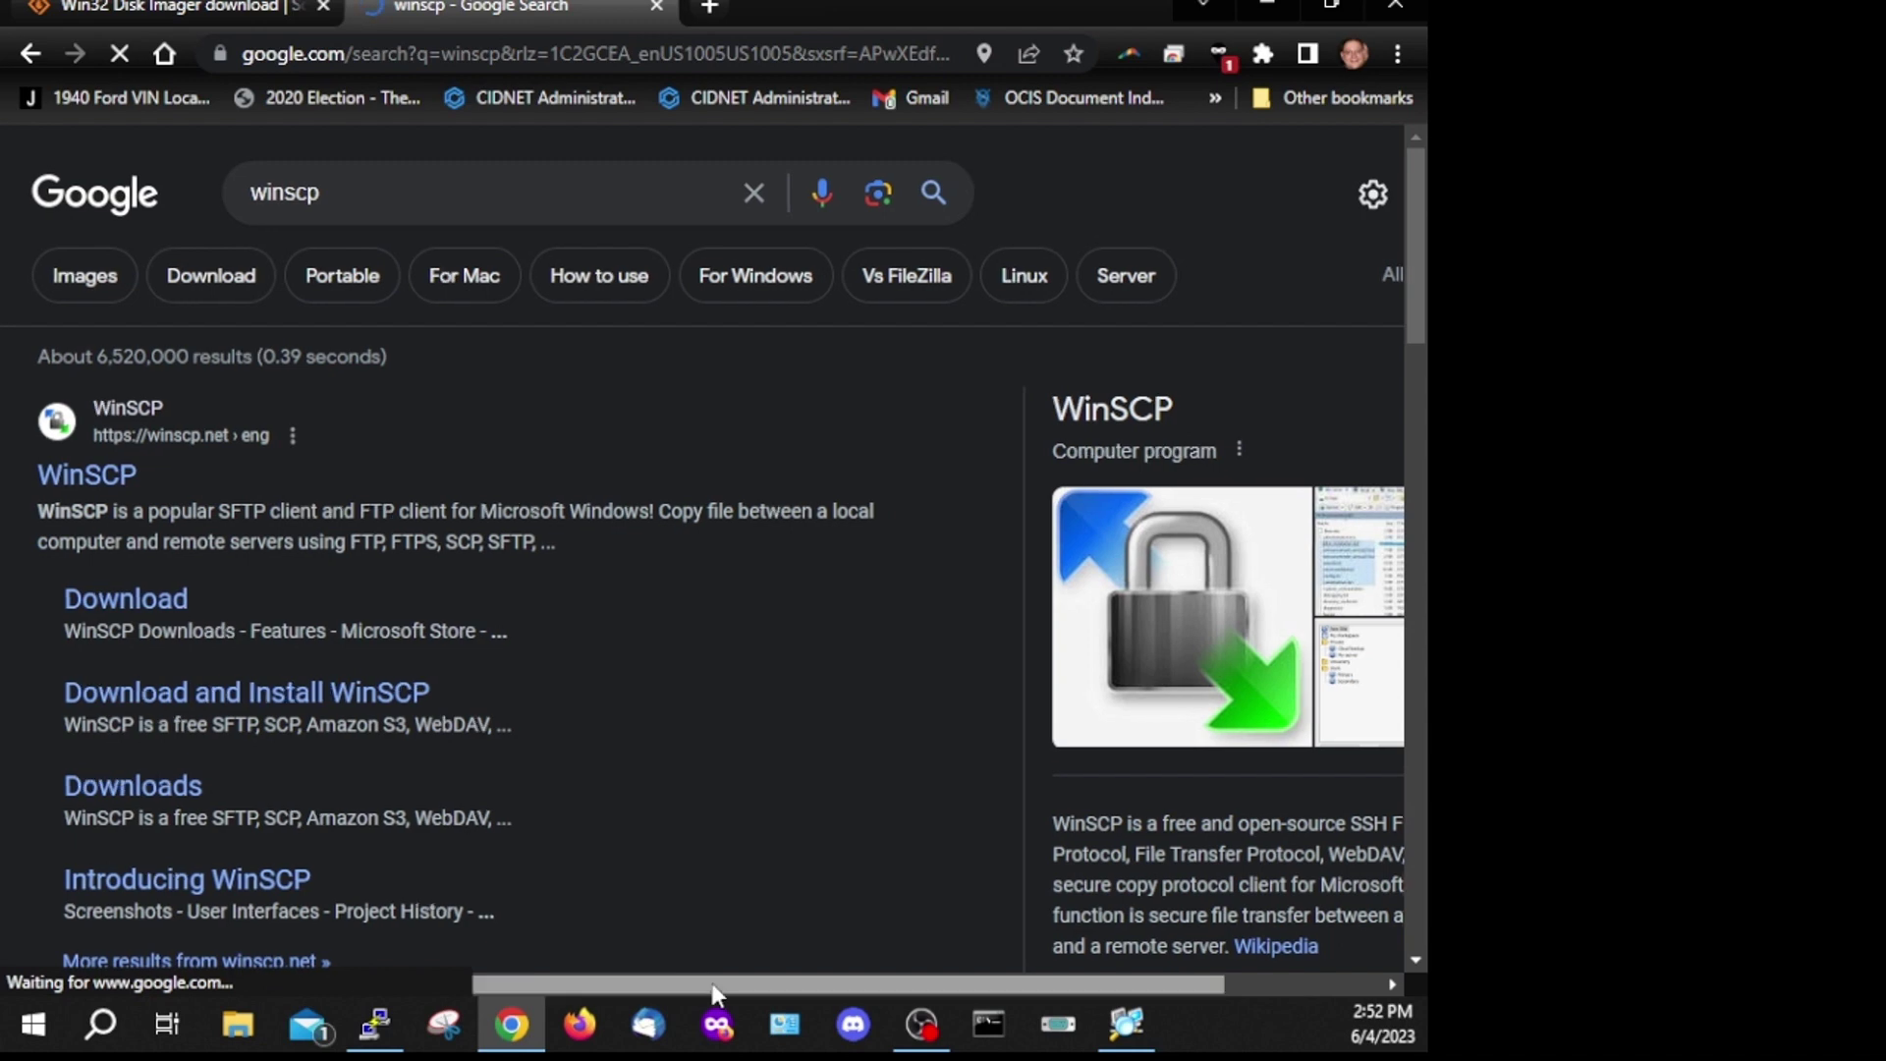
left_click_drag(716, 994, 1076, 857)
scroll(1073, 855, "down", 4)
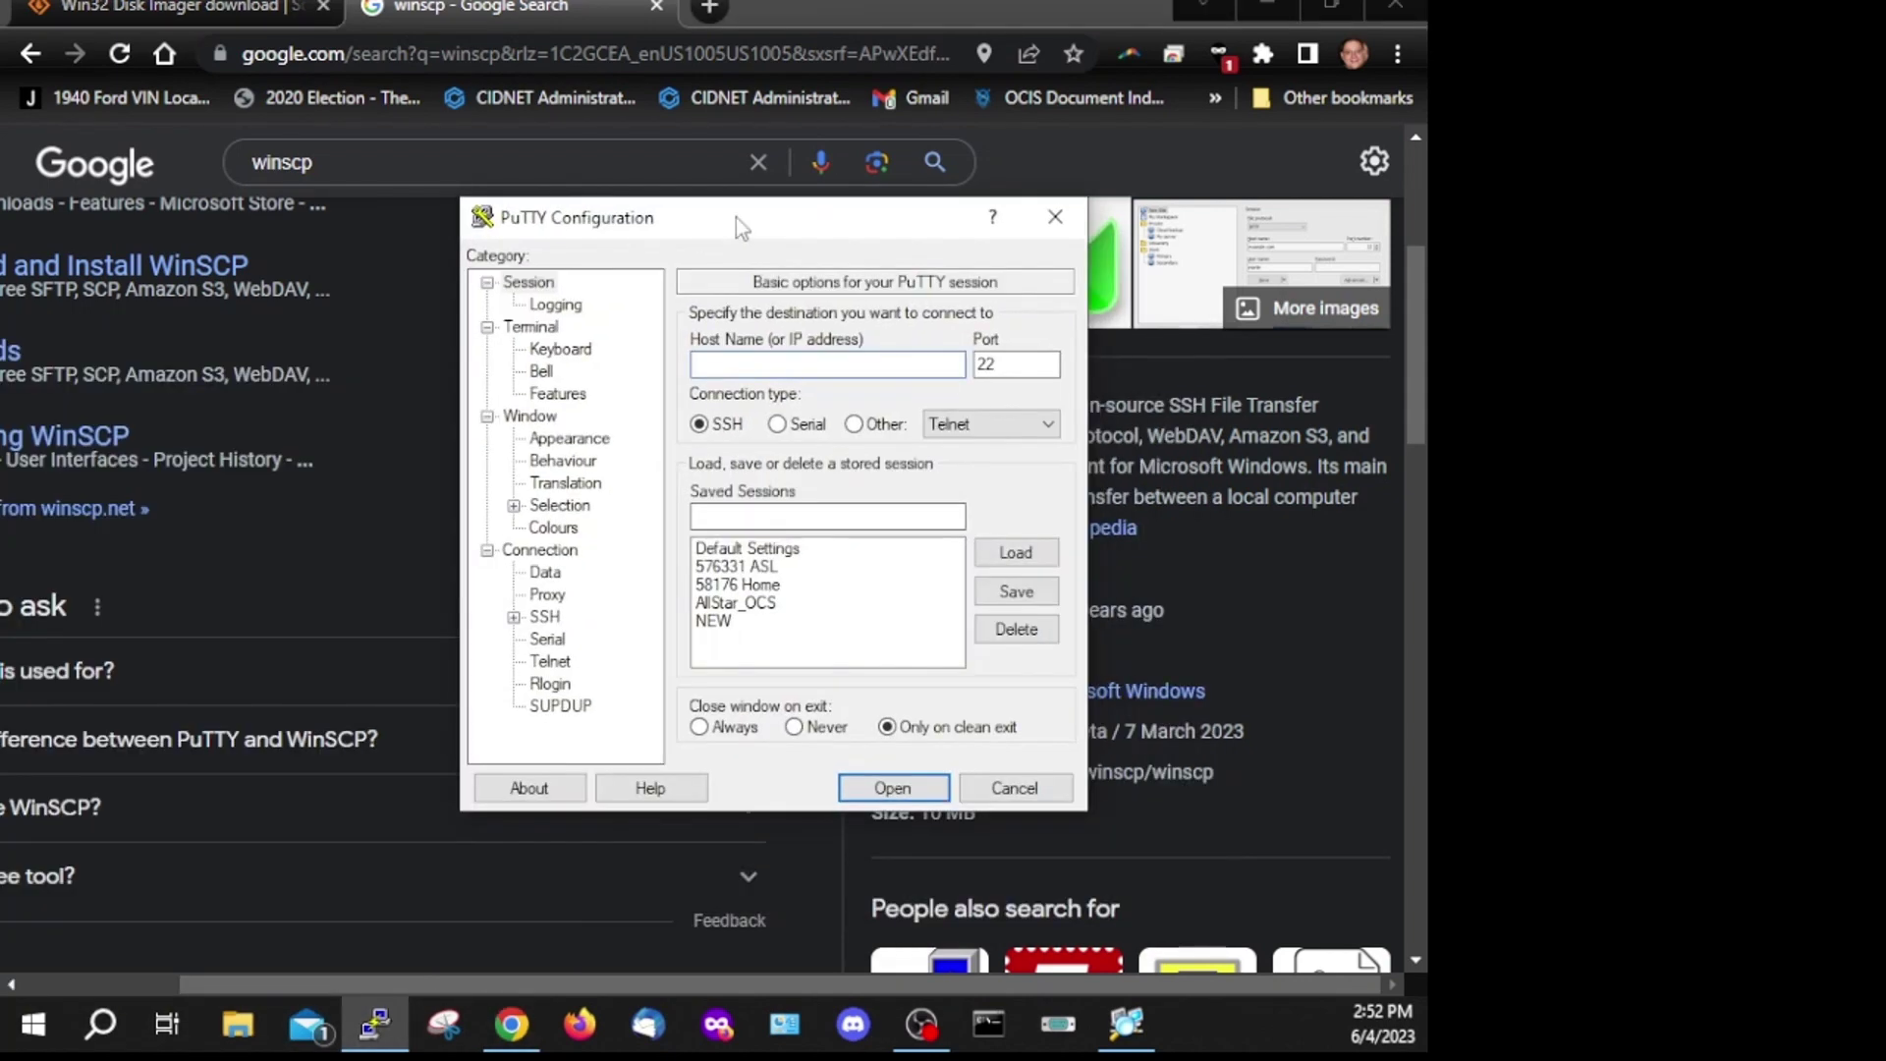
Open a PuTTY SSH connection to 192.168.1.106 on port 222.
left_click(1287, 2)
mouse_move(767, 233)
left_mouse_down()
mouse_move(611, 273)
mouse_move(747, 202)
left_mouse_up()
type("1")
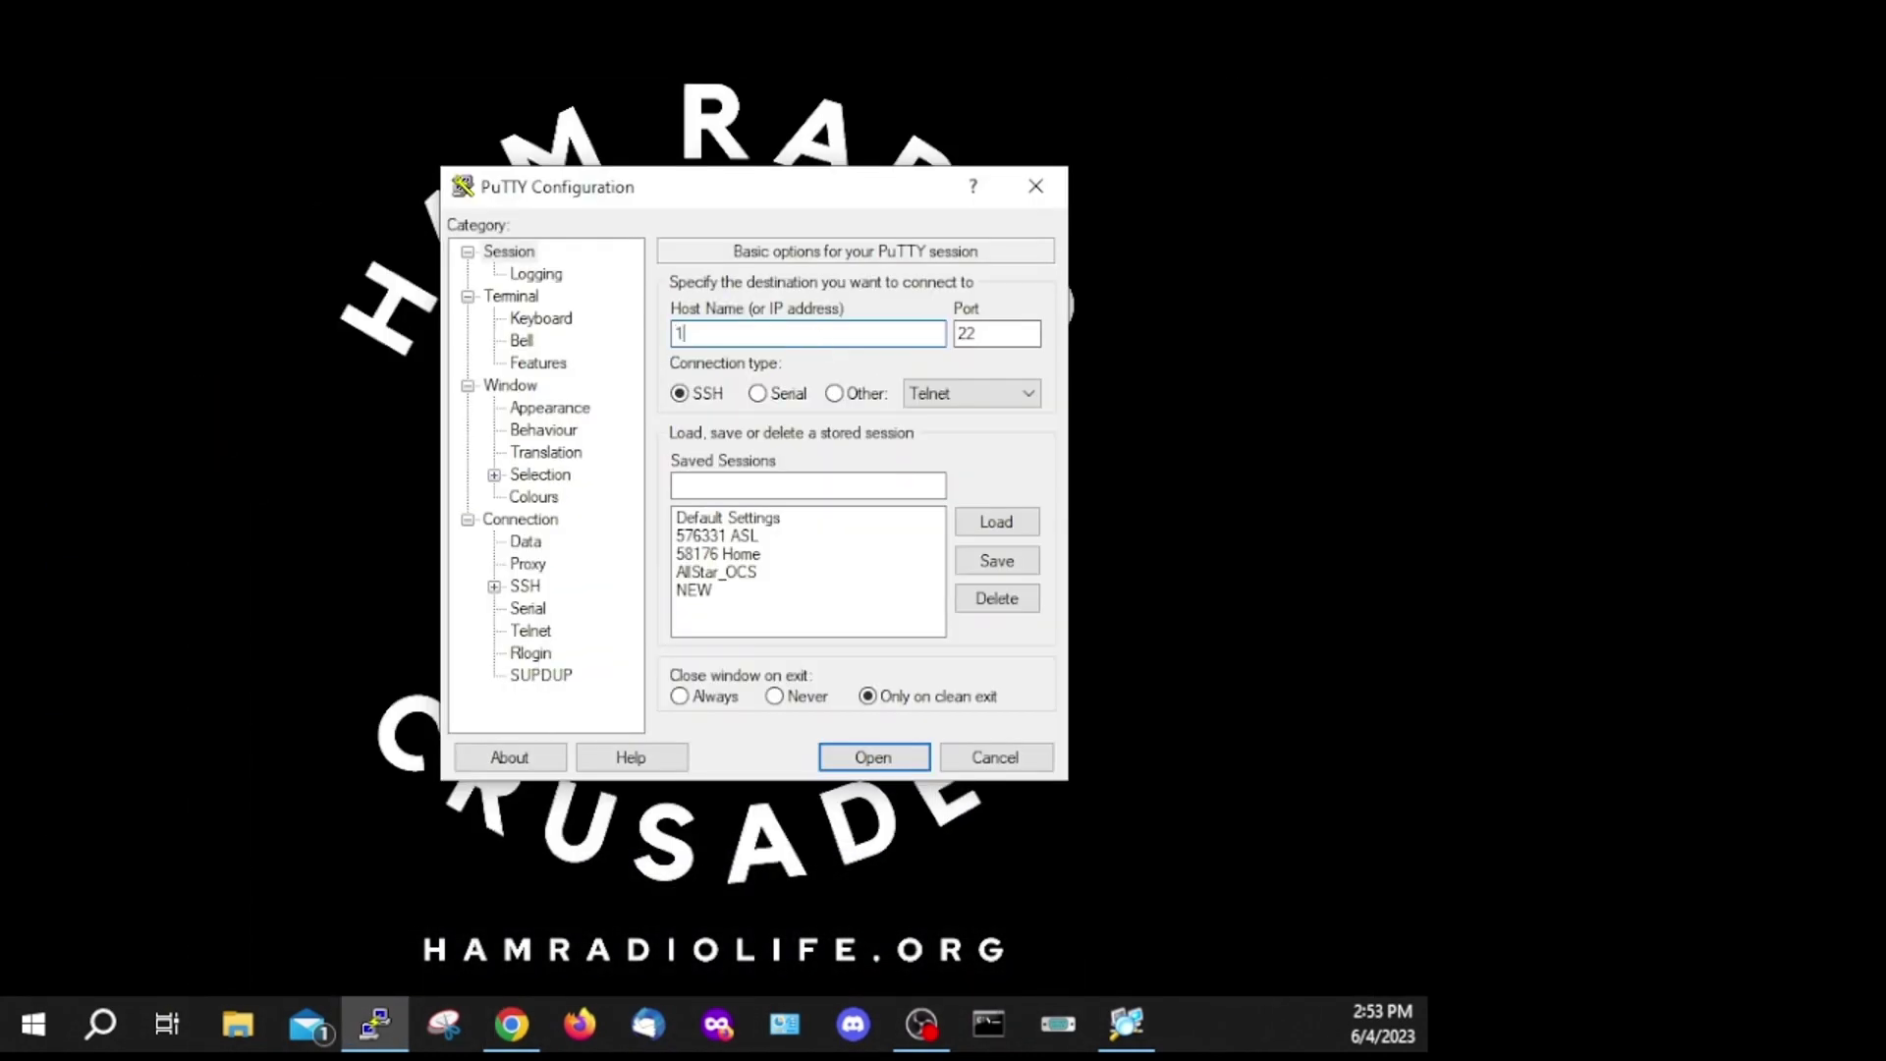
type("92.168.1.106")
left_click(995, 334)
type("2")
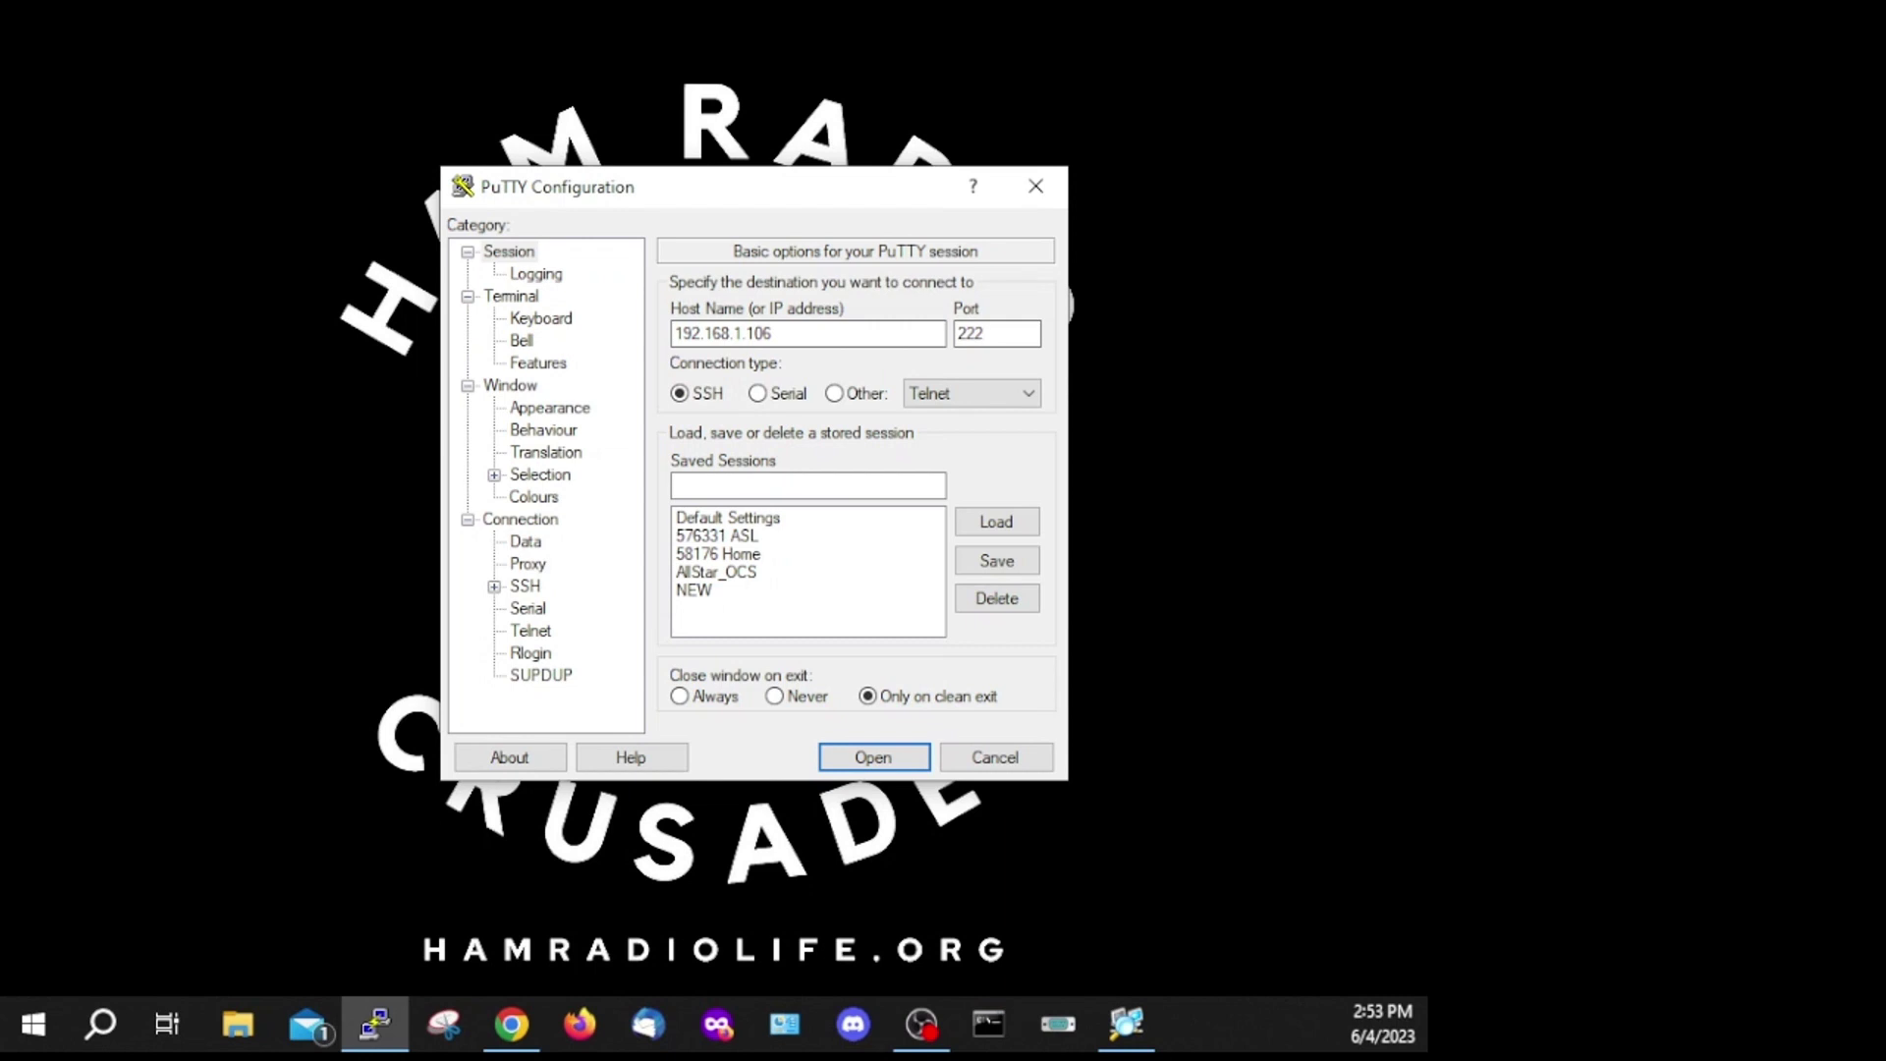
left_click(840, 758)
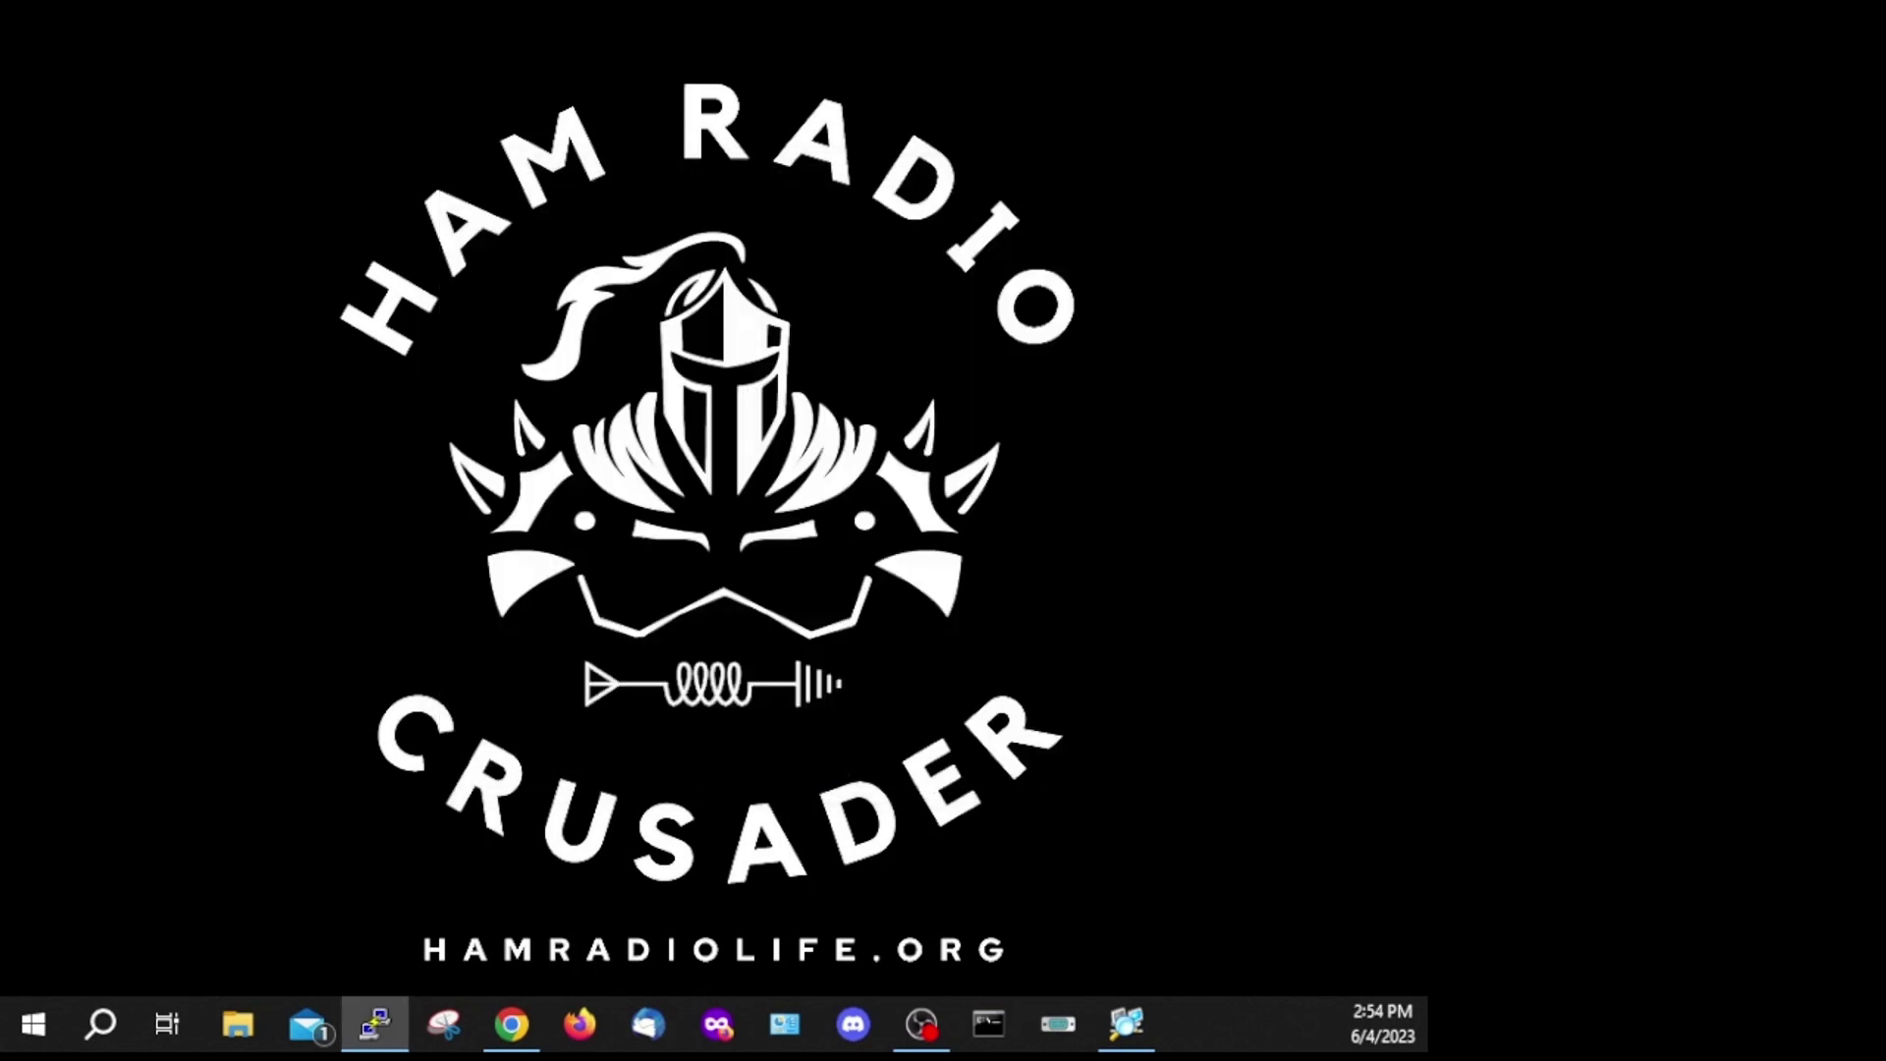
left_click_drag(615, 552, 678, 286)
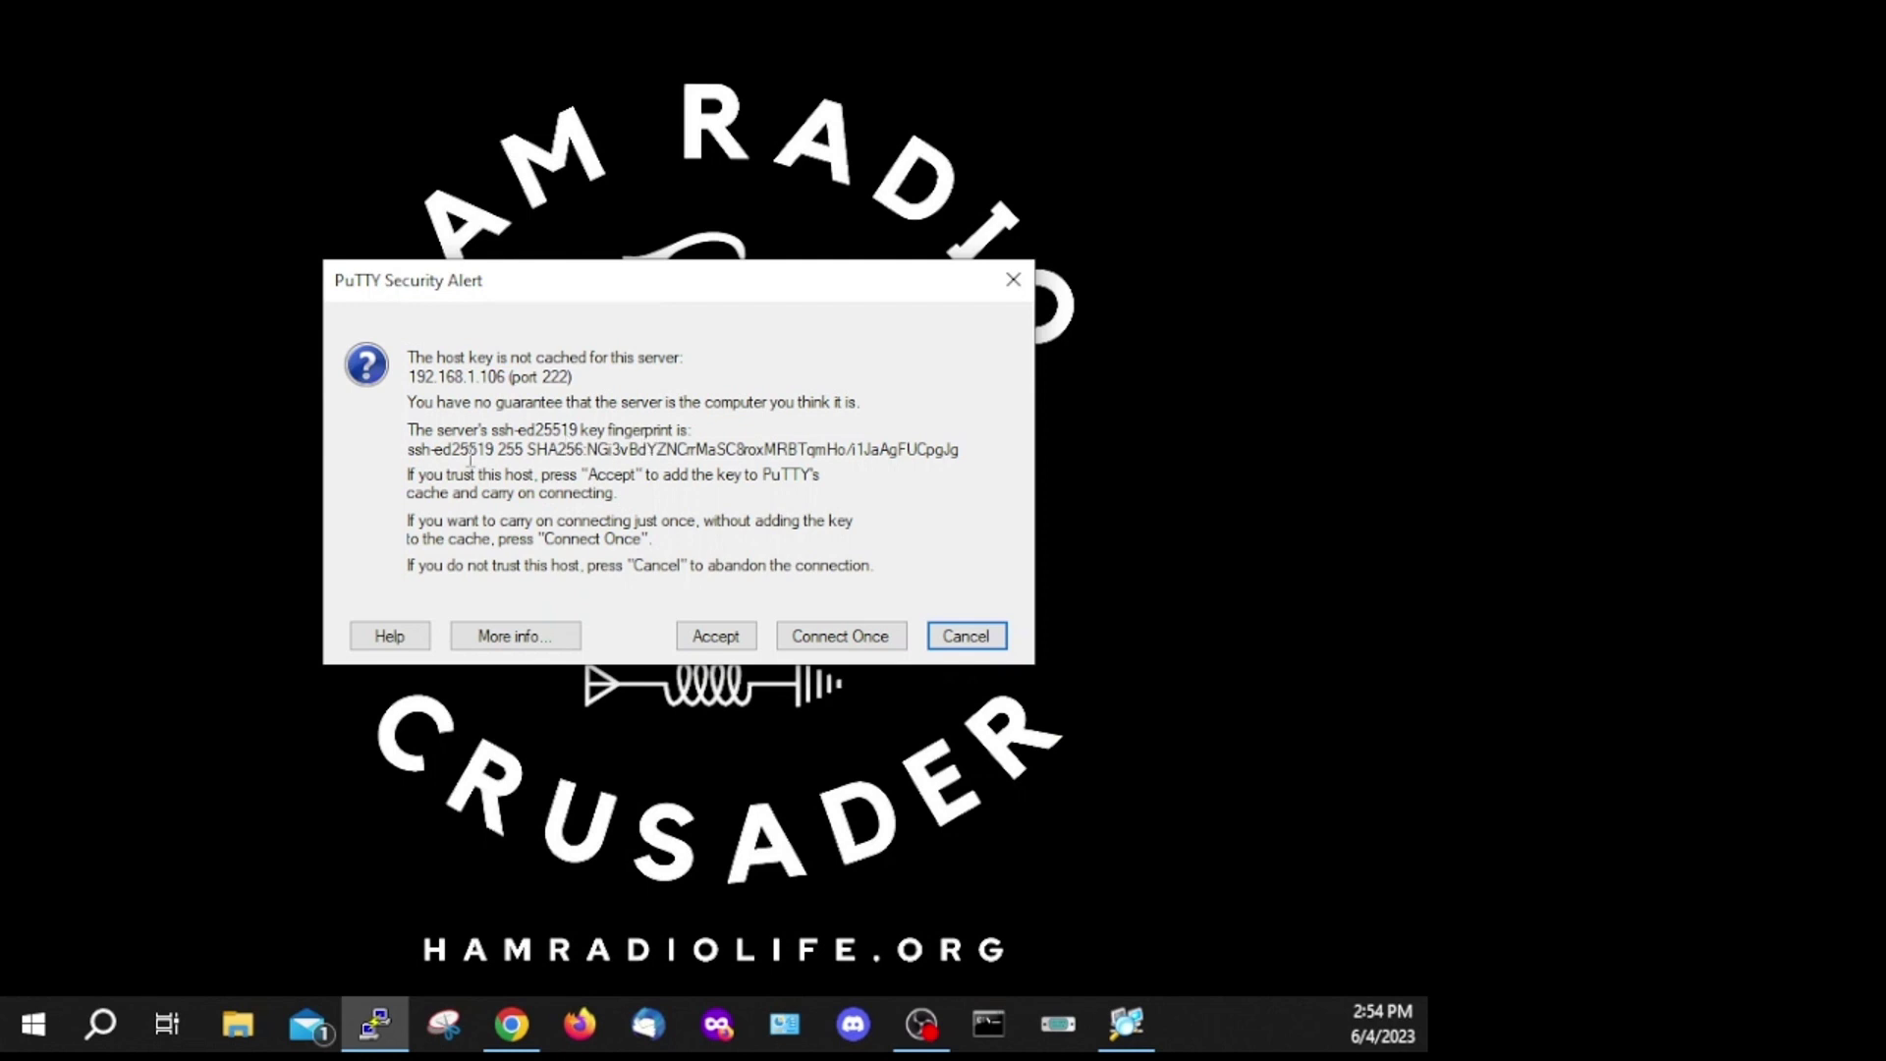
Accept the Pi's host key and enter root as the login name.
left_click(715, 639)
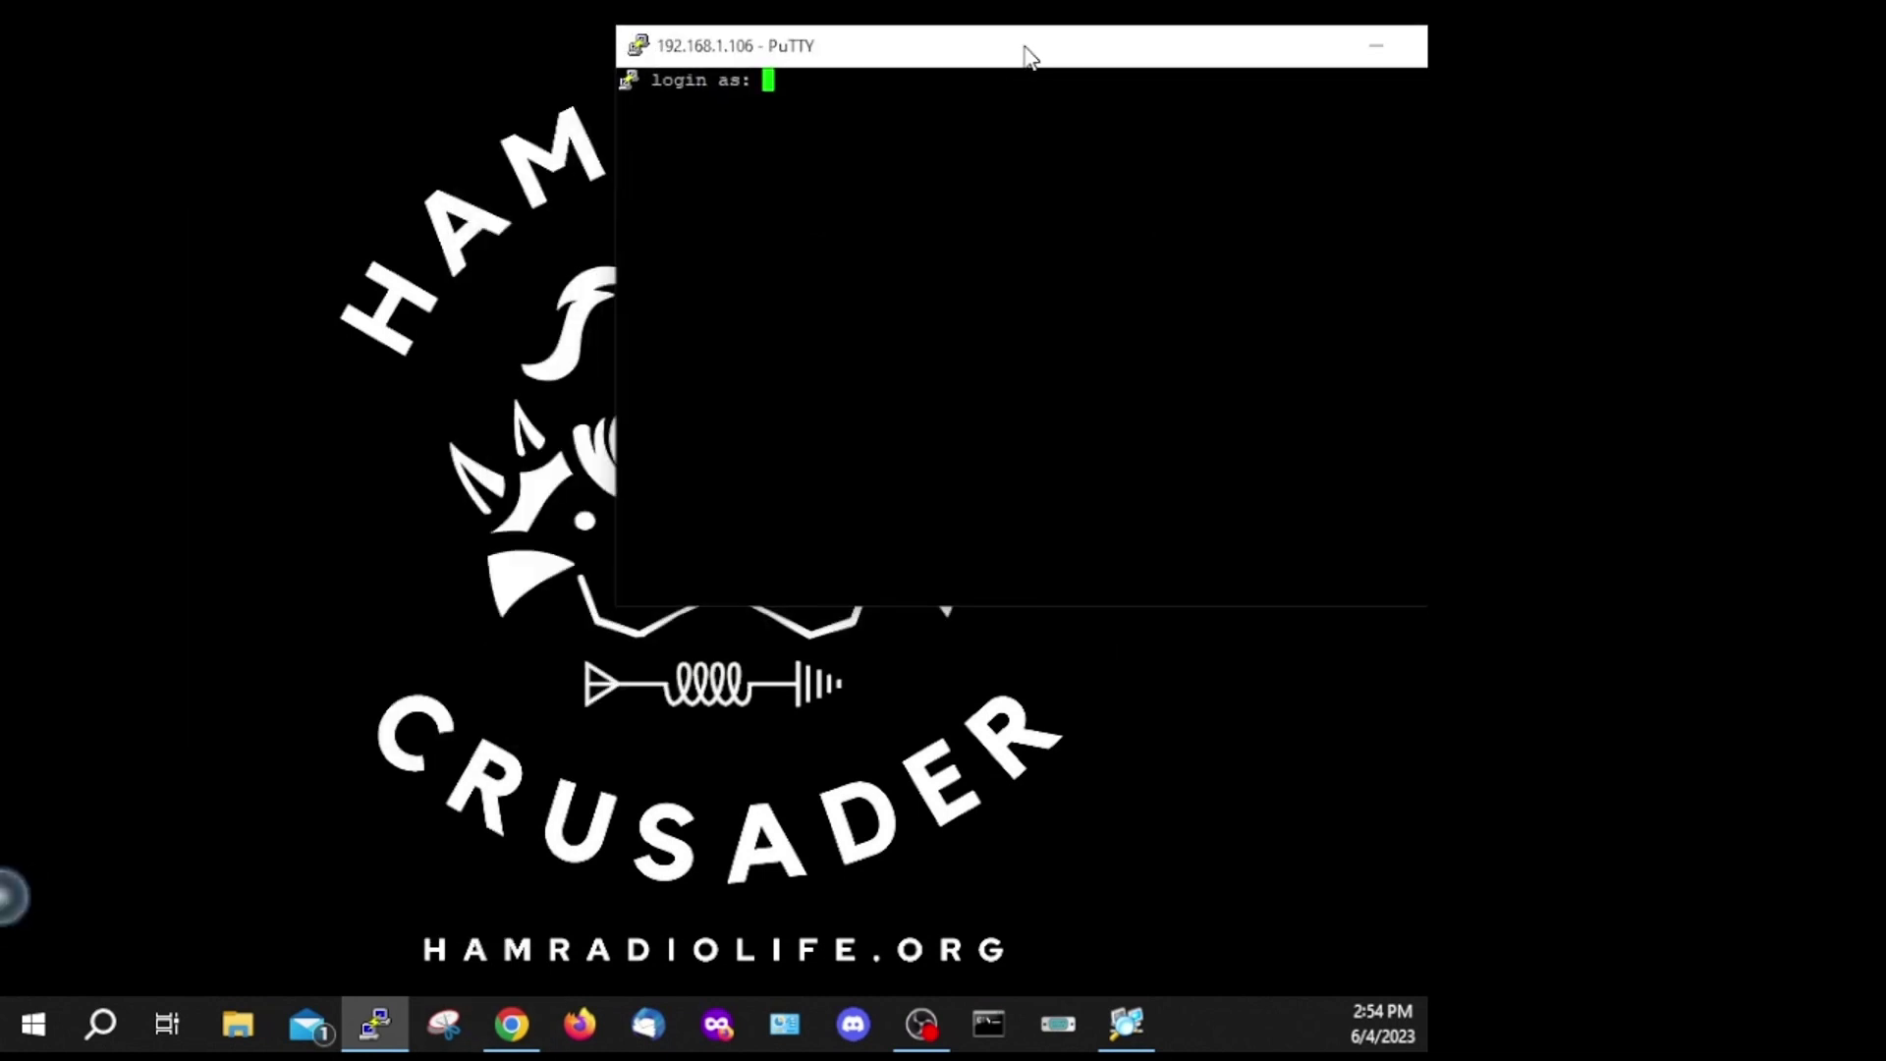
left_click_drag(1022, 55, 704, 193)
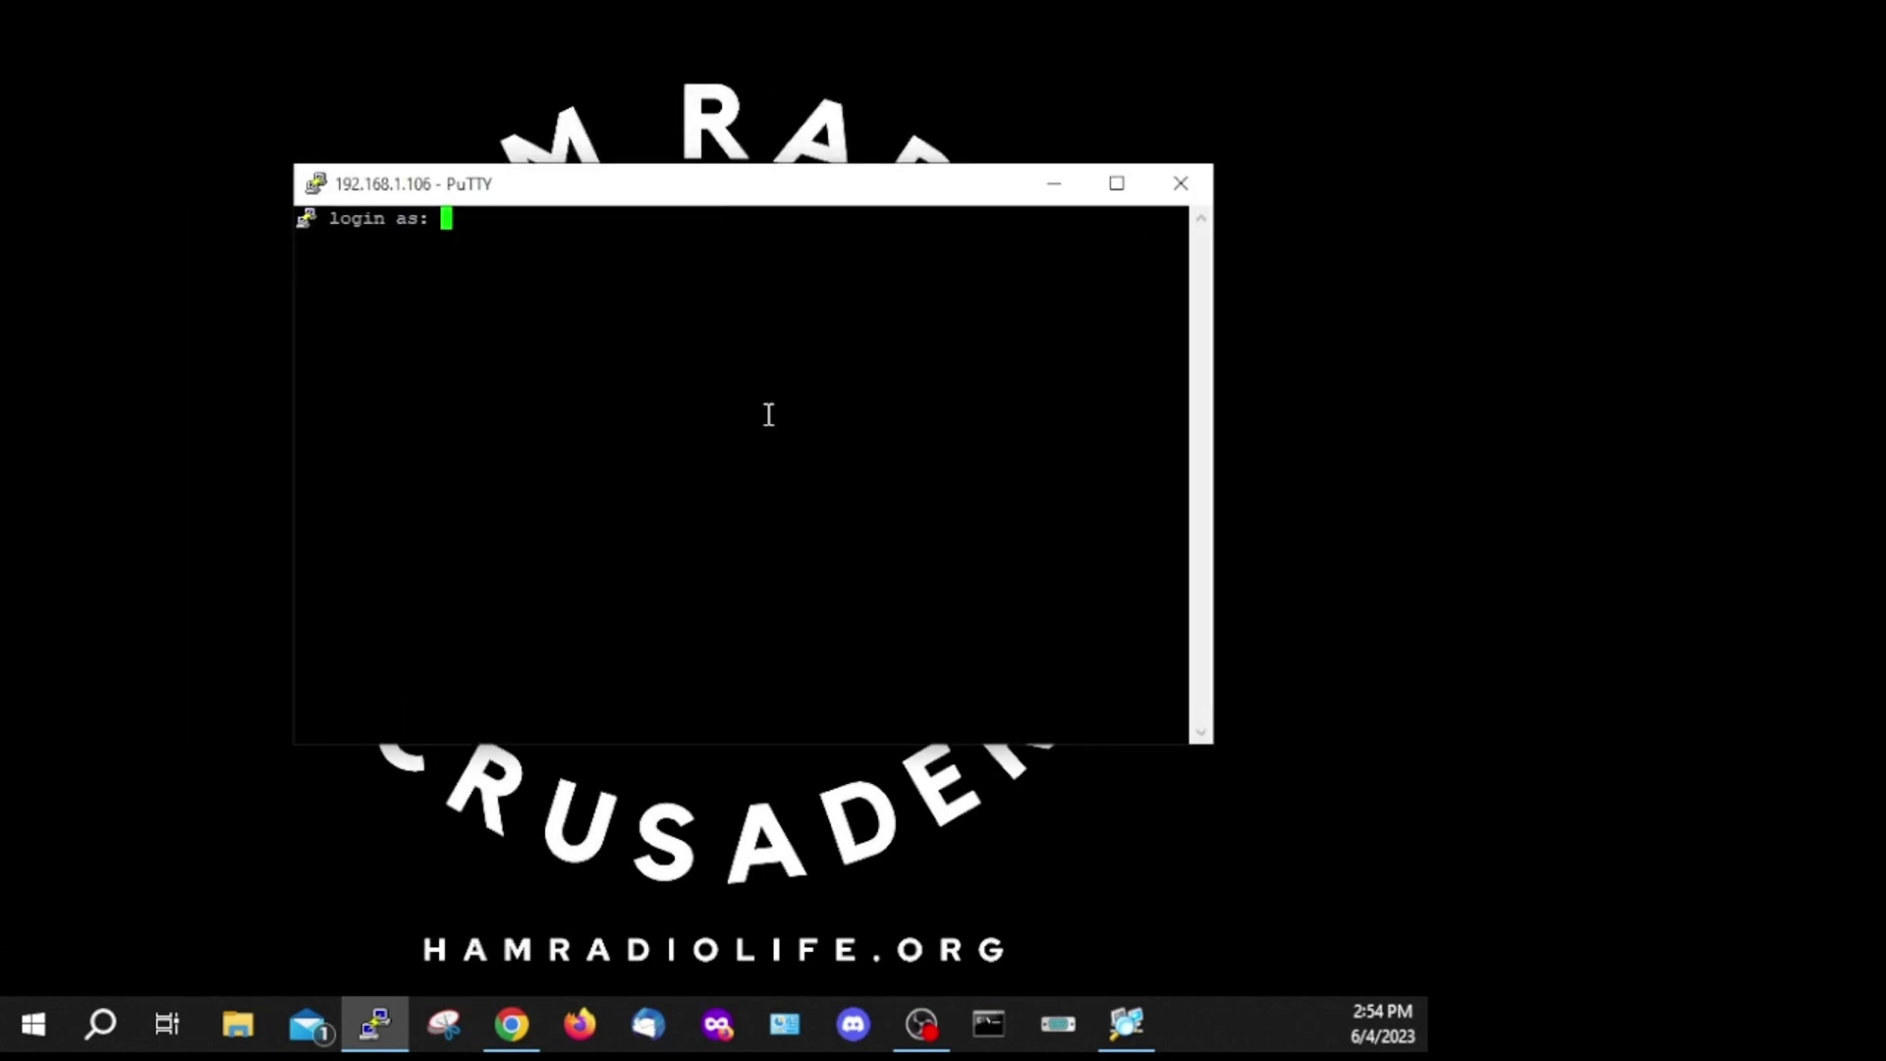
type("root")
key("Return")
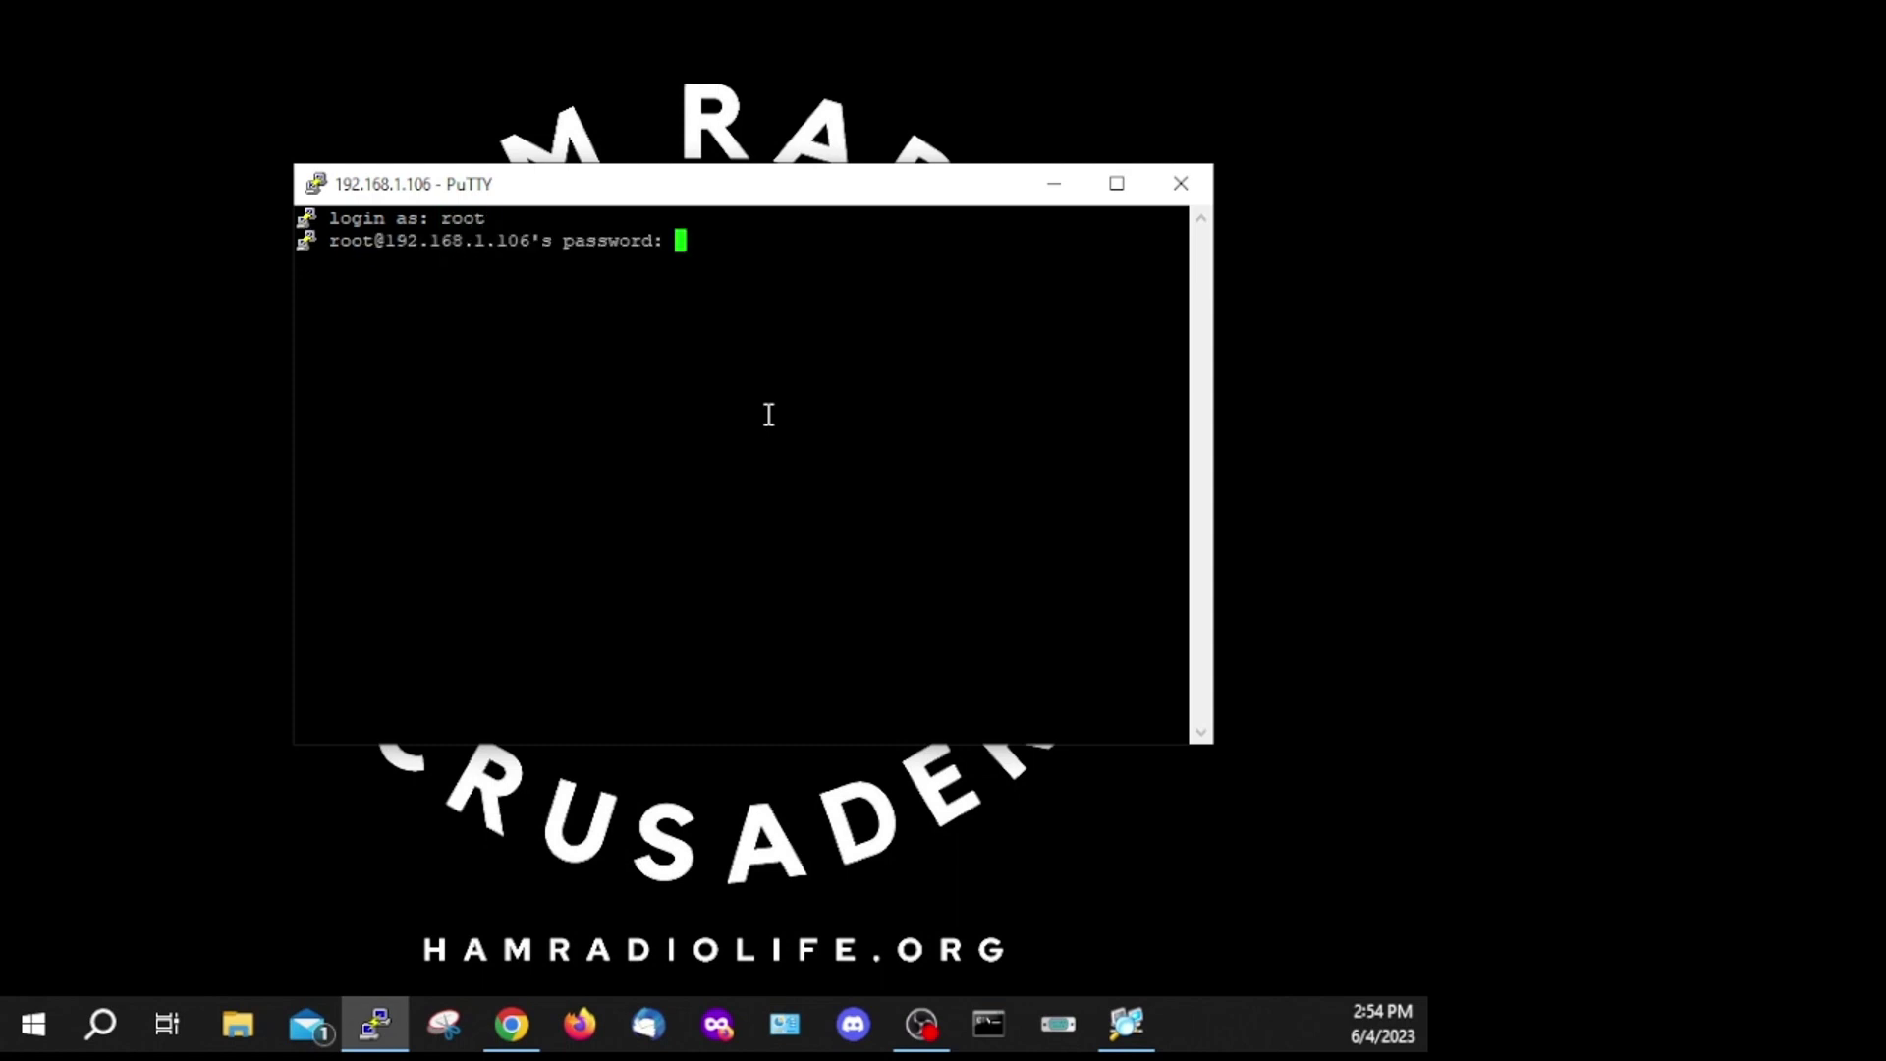
Log in, accept the system update, dismiss the reboot and connection errors, and close PuTTY.
key("Return")
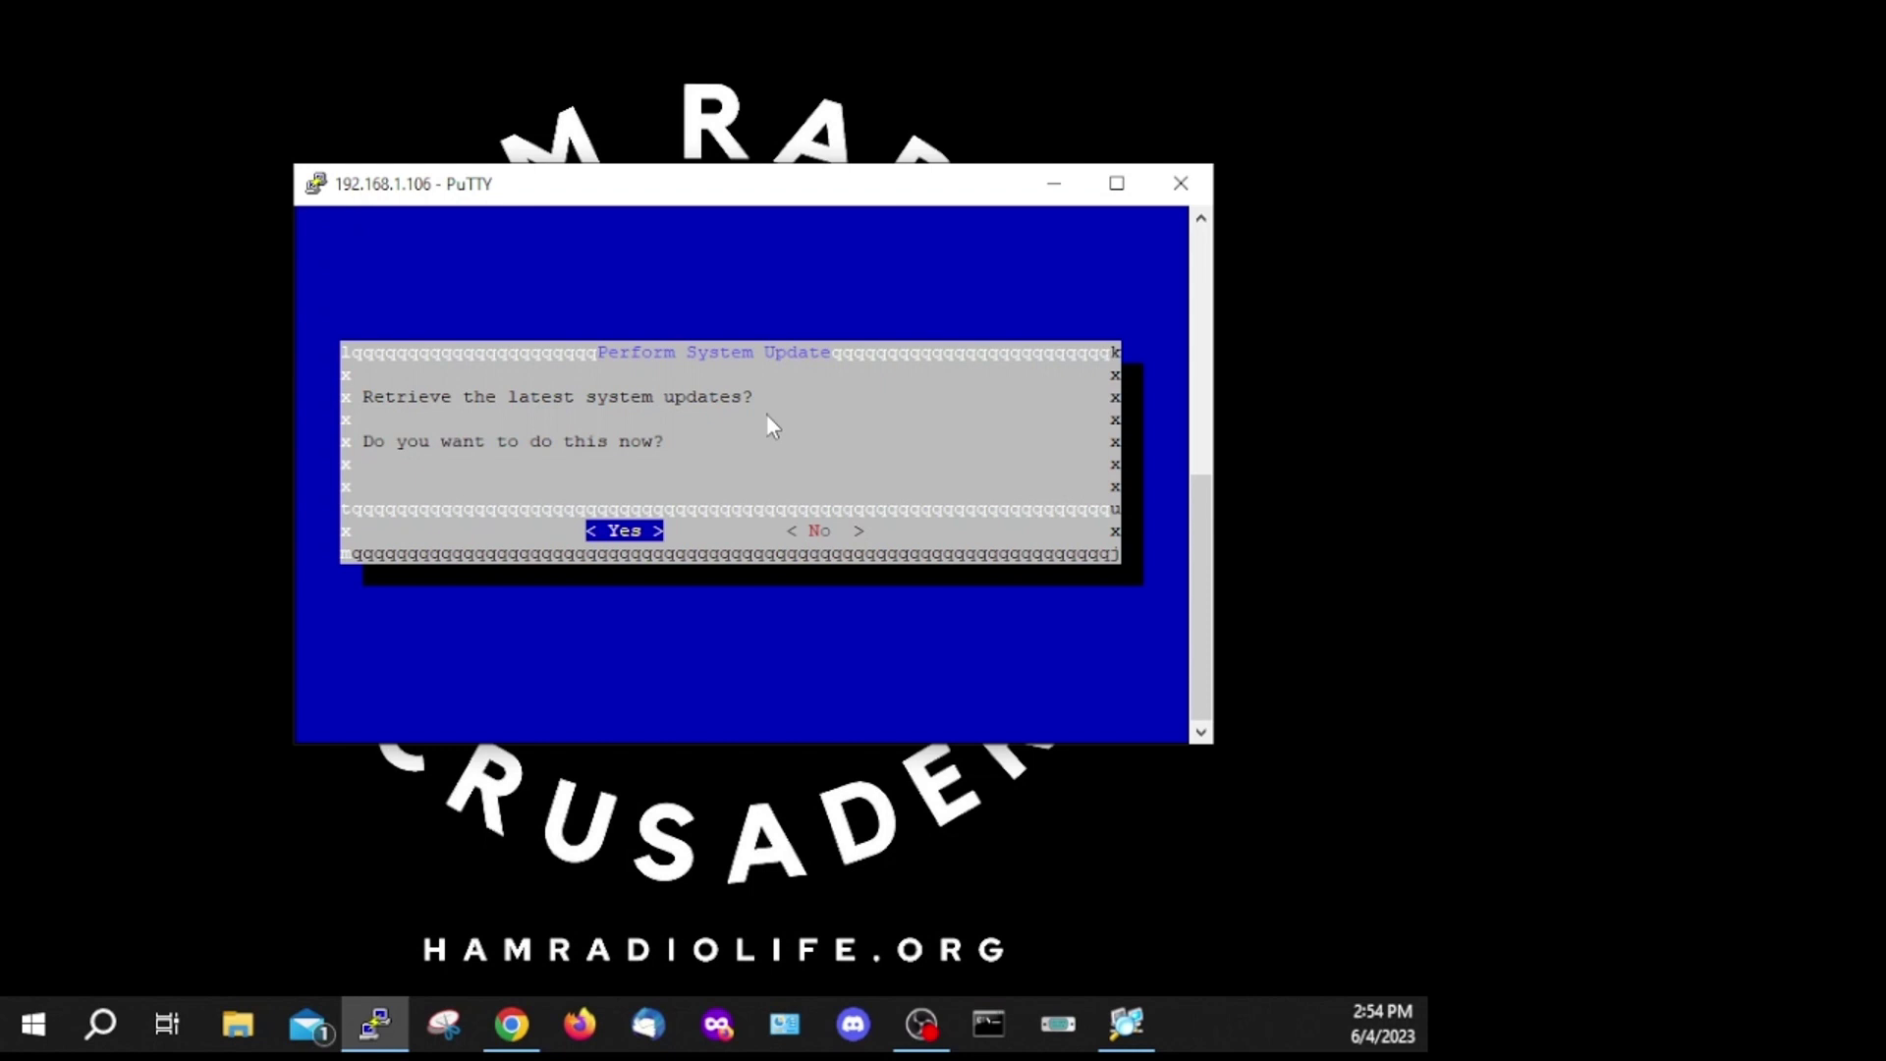
key("Return")
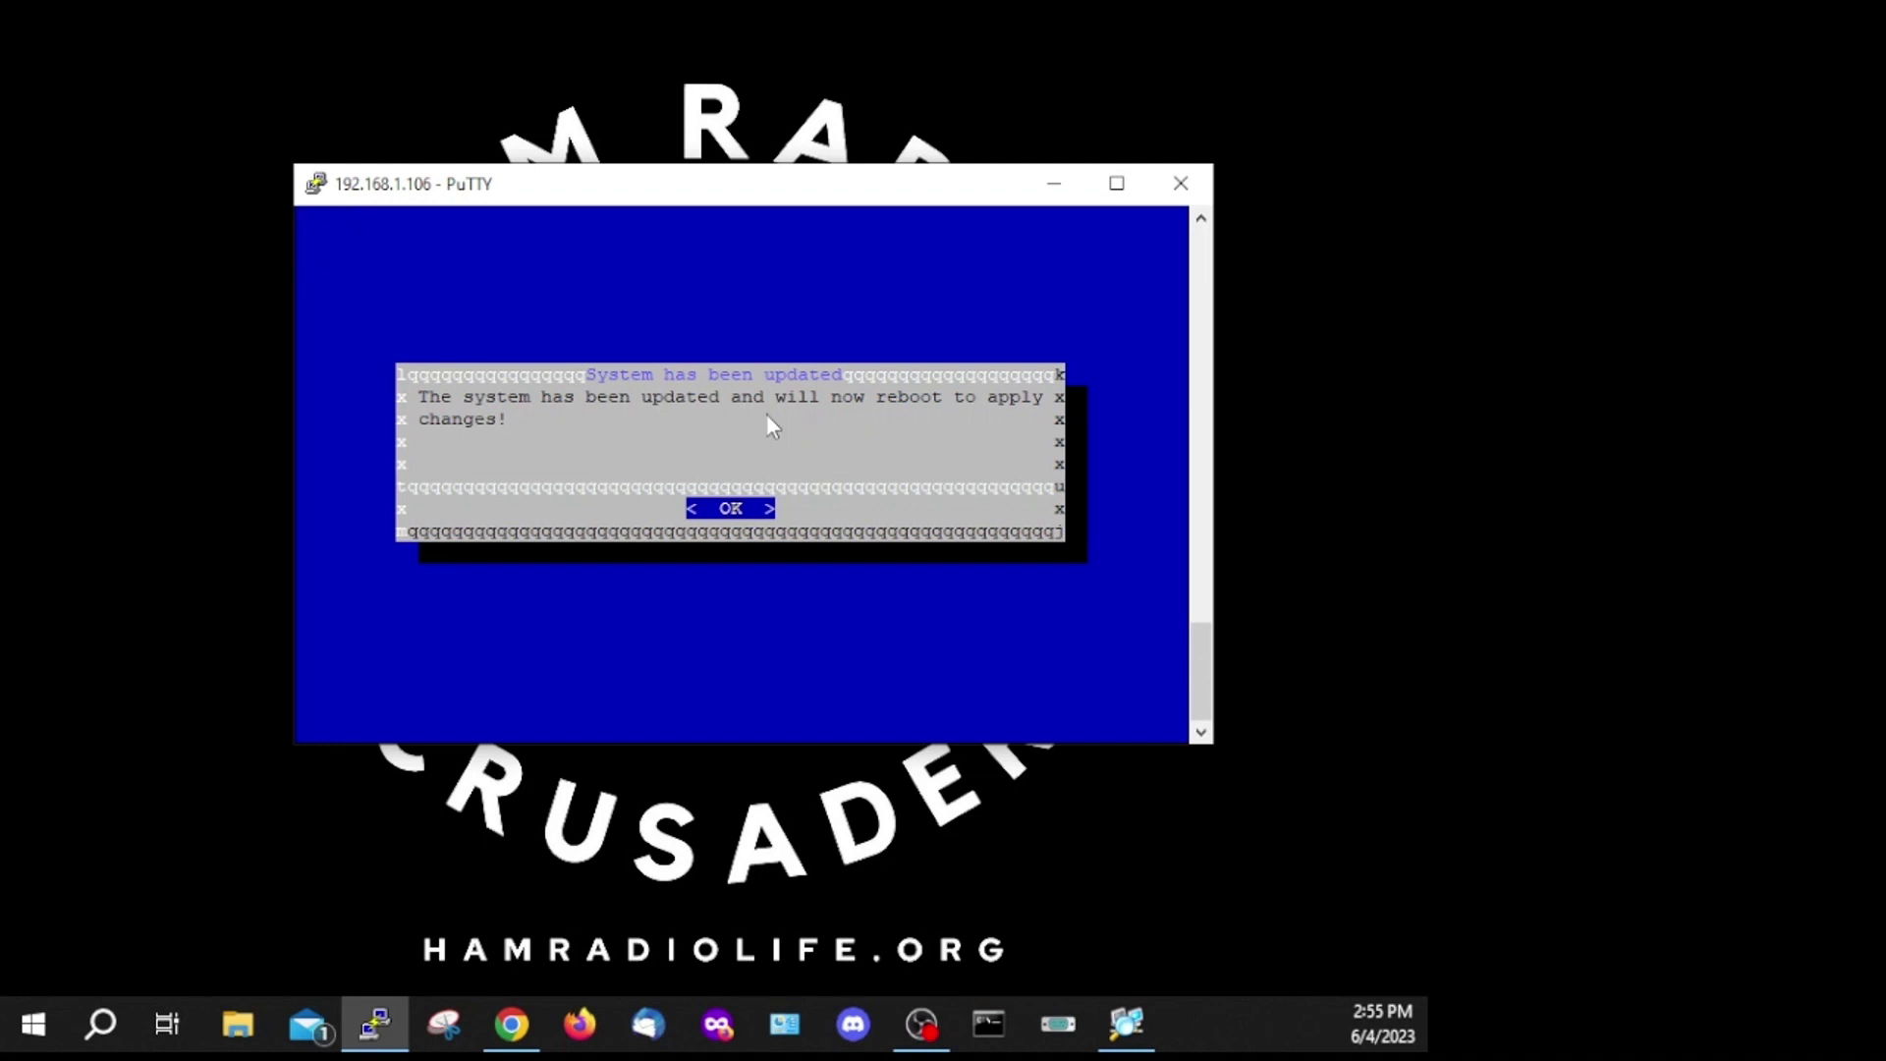
key("Return")
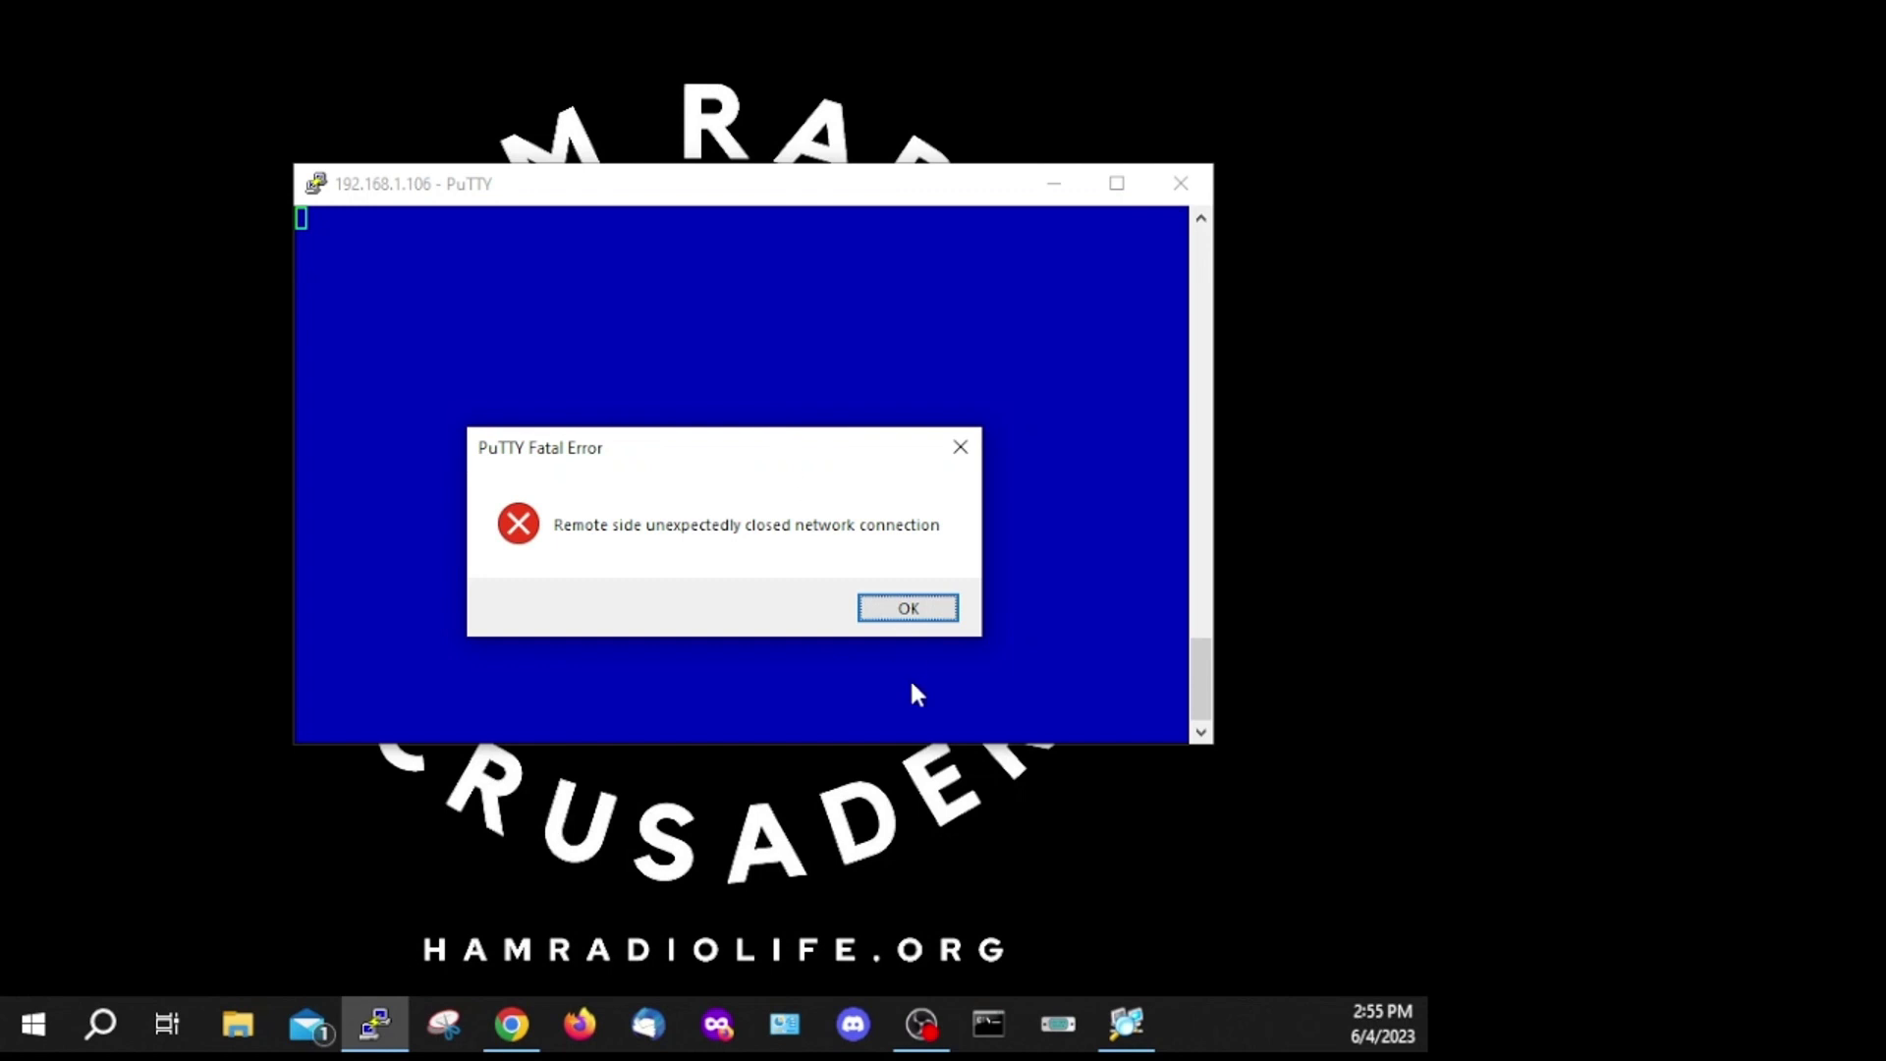
left_click(905, 608)
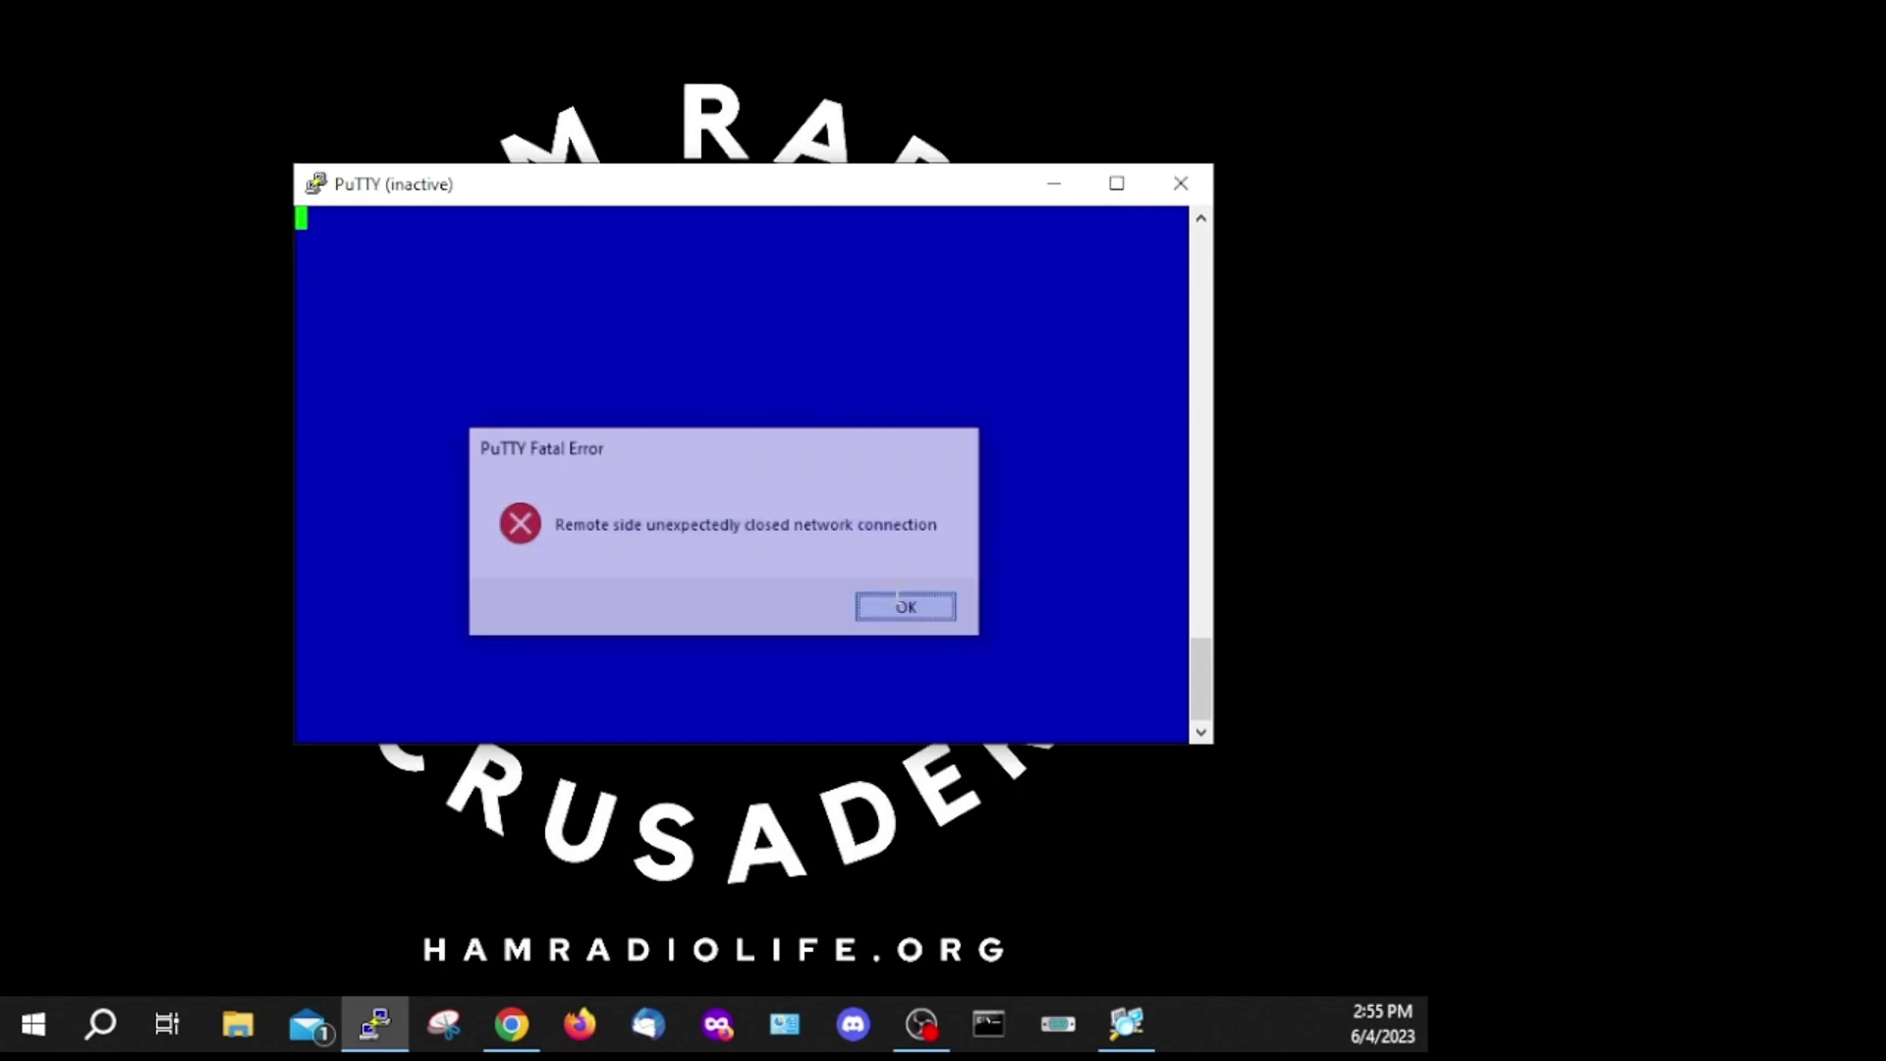
left_click(1181, 184)
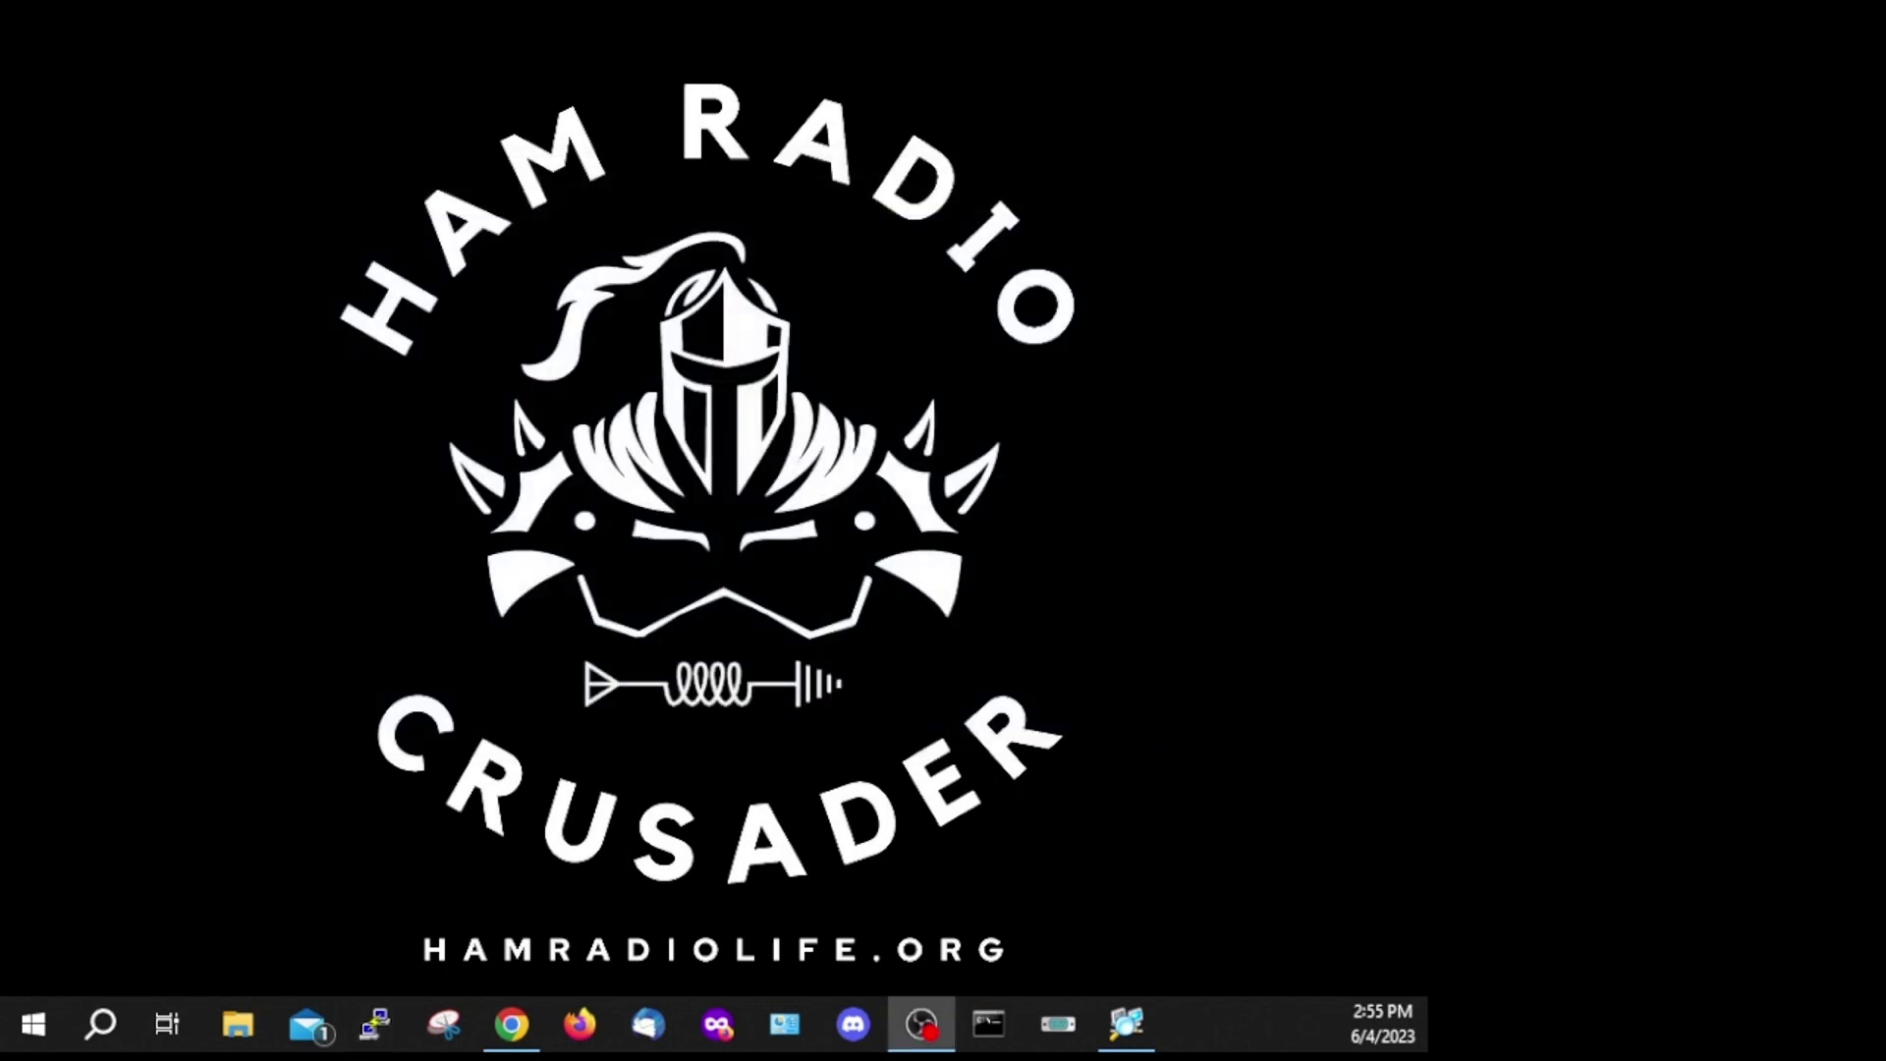
Start a new PuTTY session targeting 192.168.1.106 on port 222.
left_click(375, 1025)
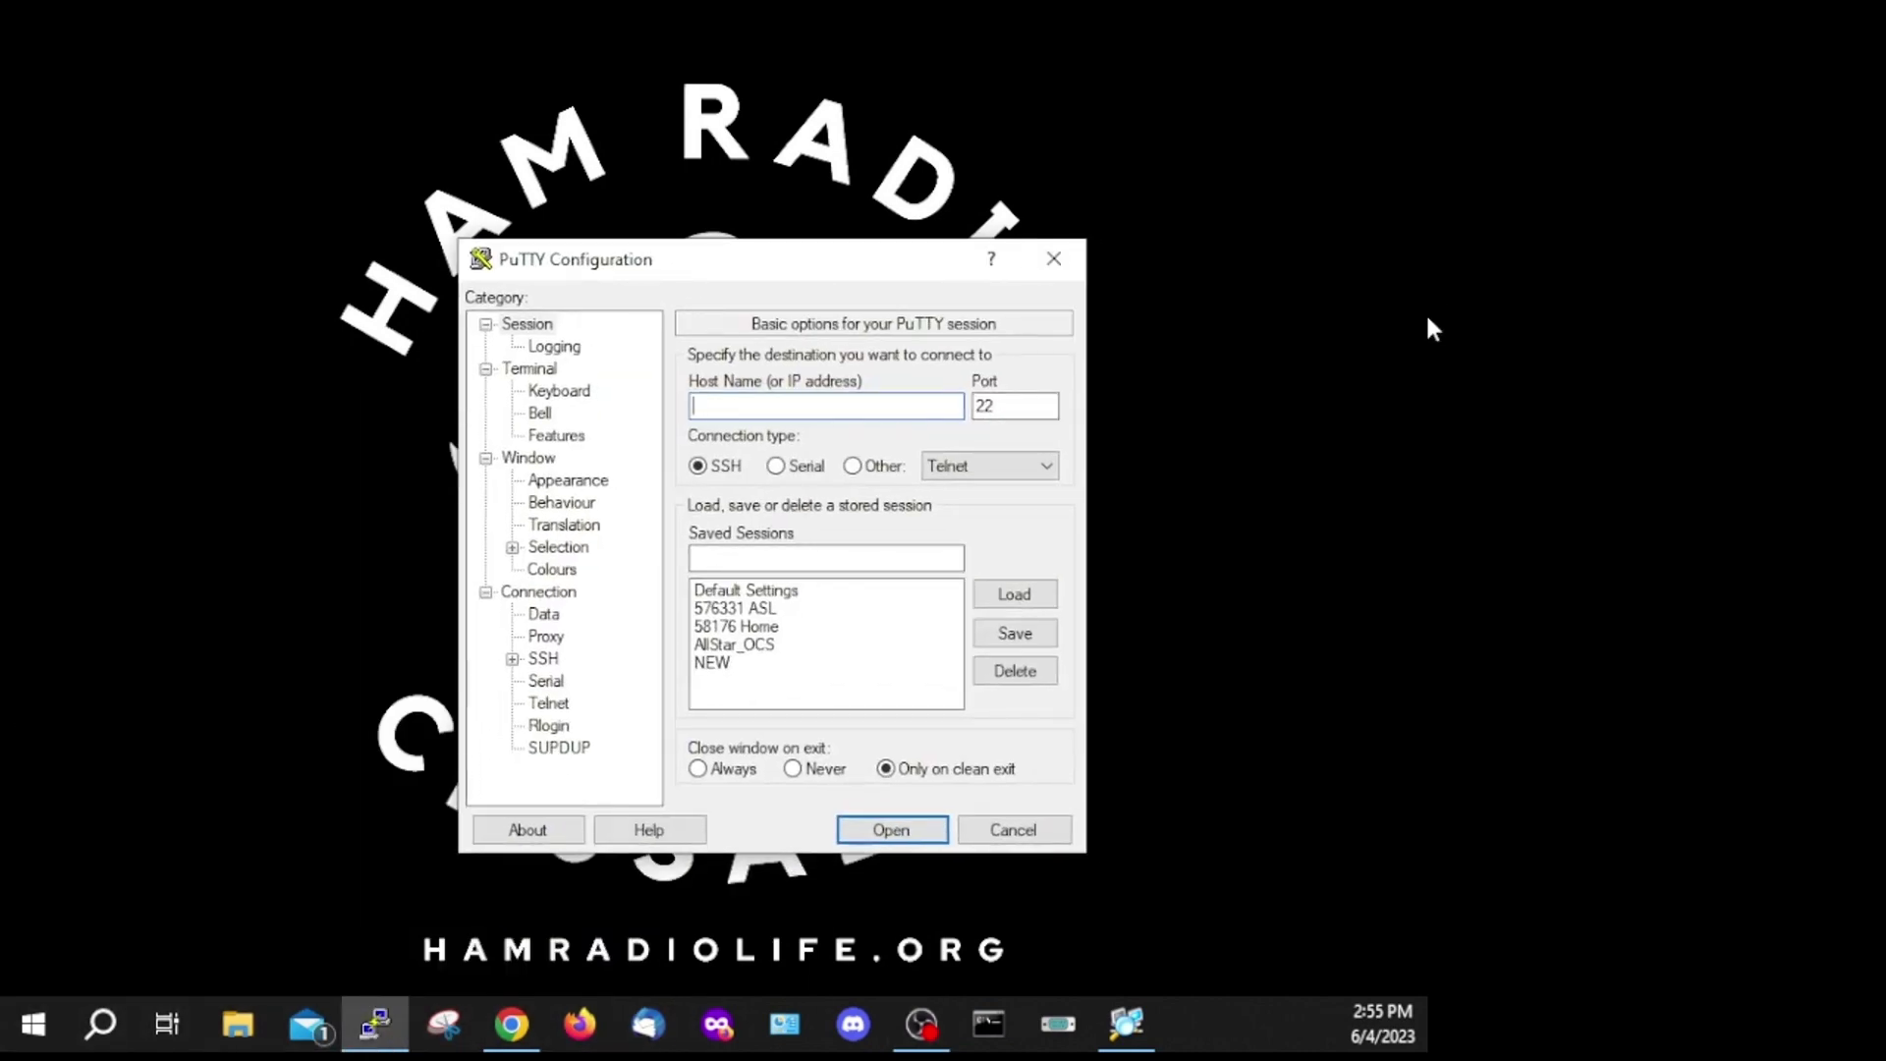
type("192.168.1.106")
left_click(1005, 406)
type("2")
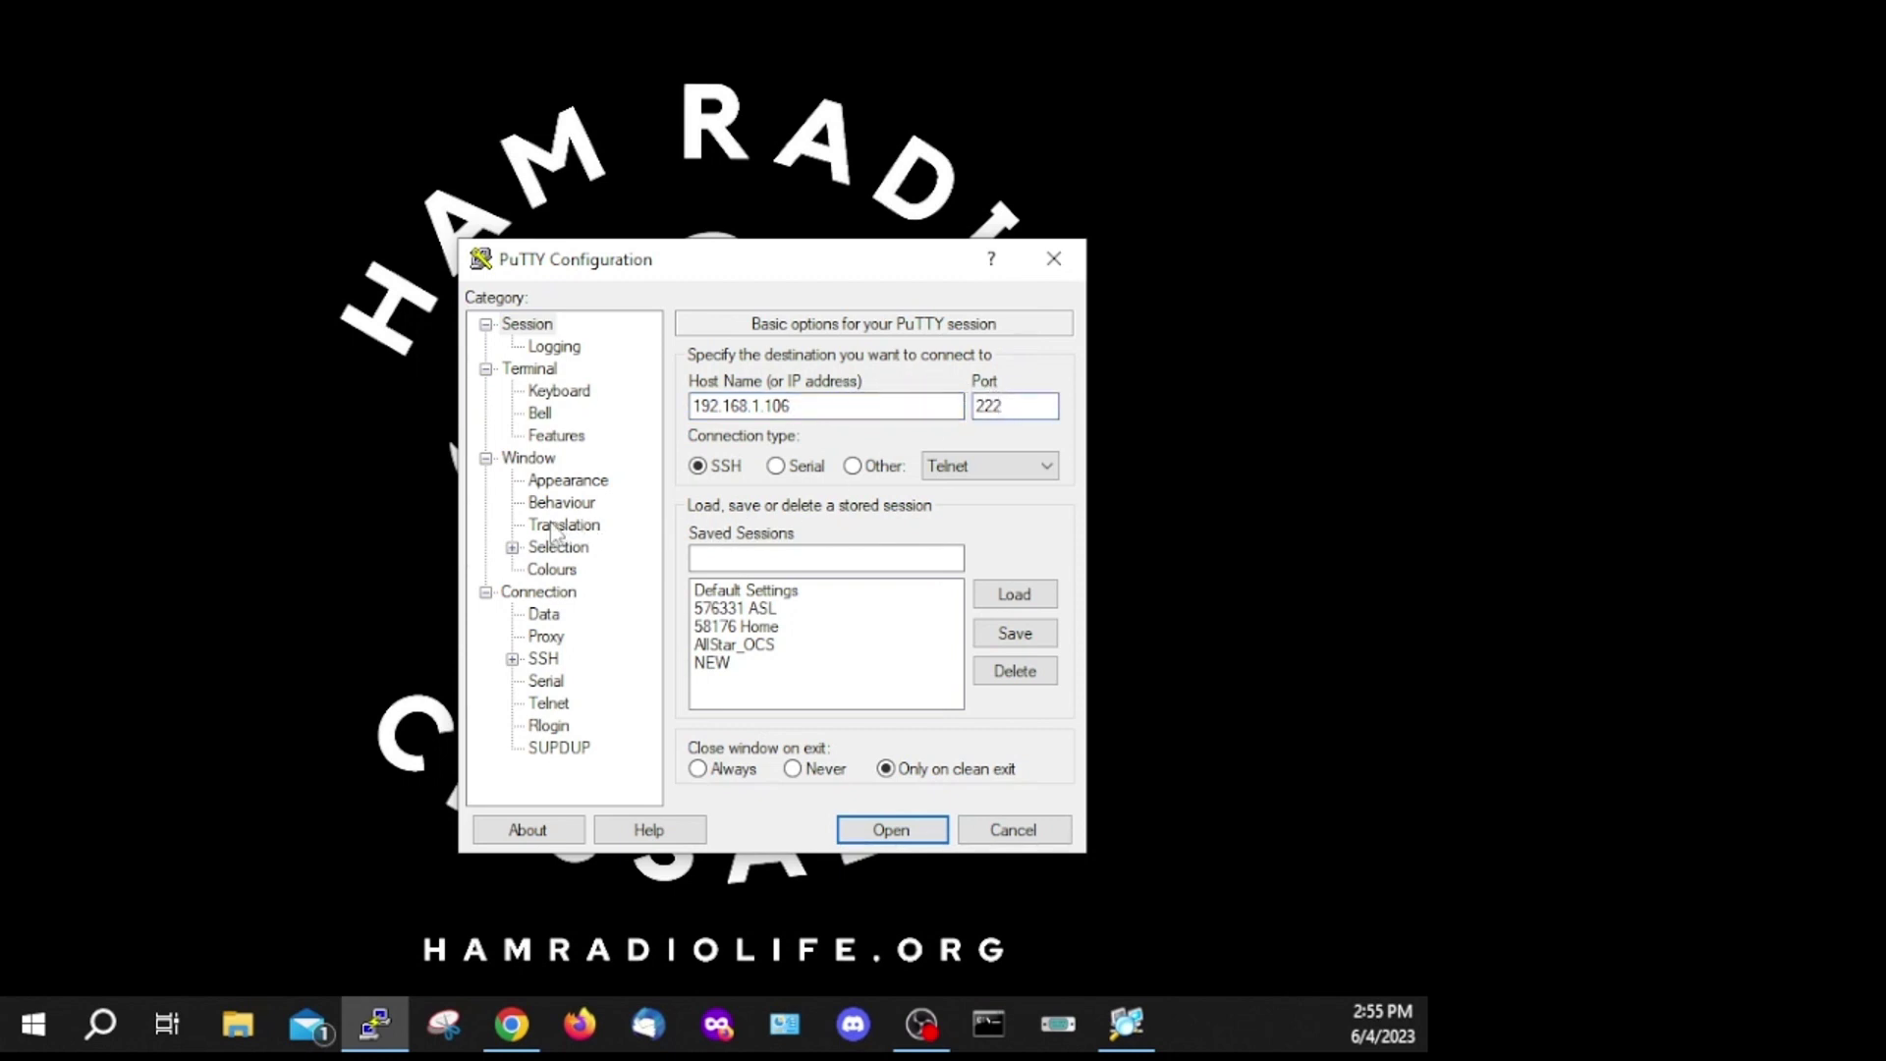
Set the terminal font to Courier New 16-point and open the session.
left_click(539, 482)
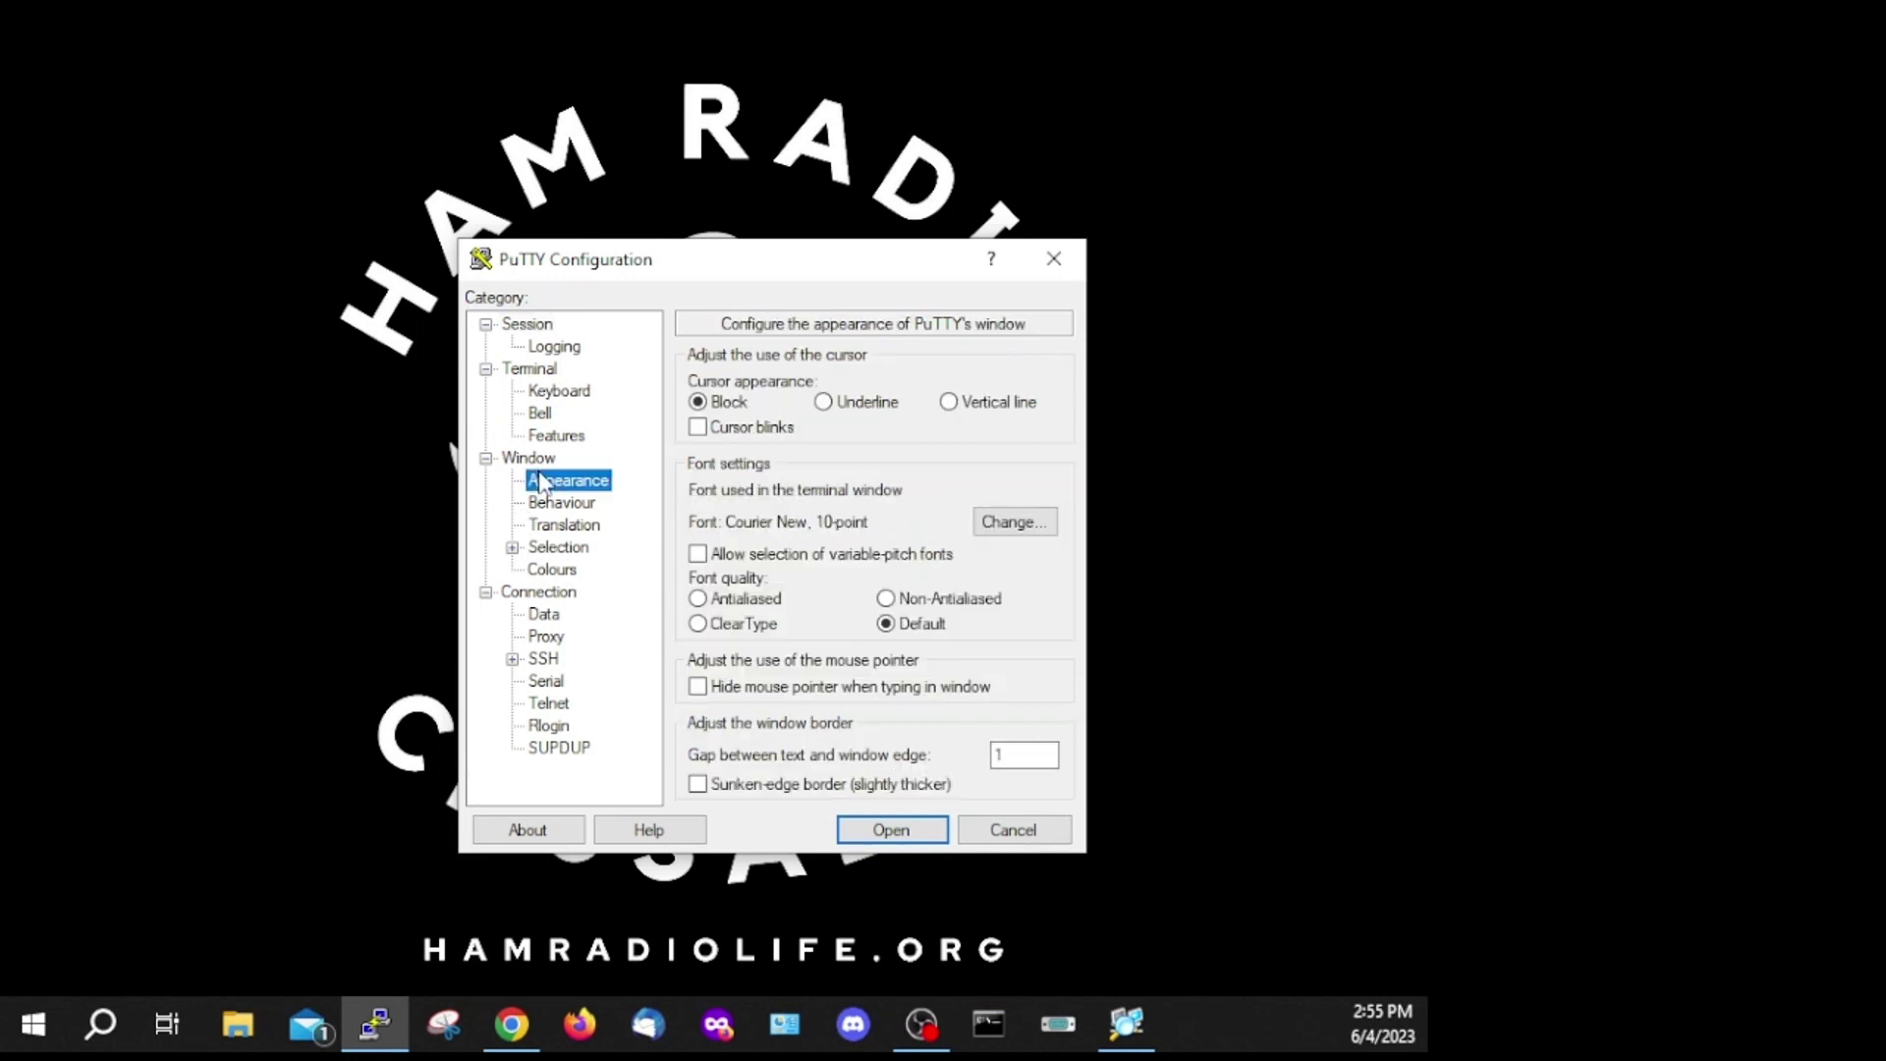
left_click(1002, 530)
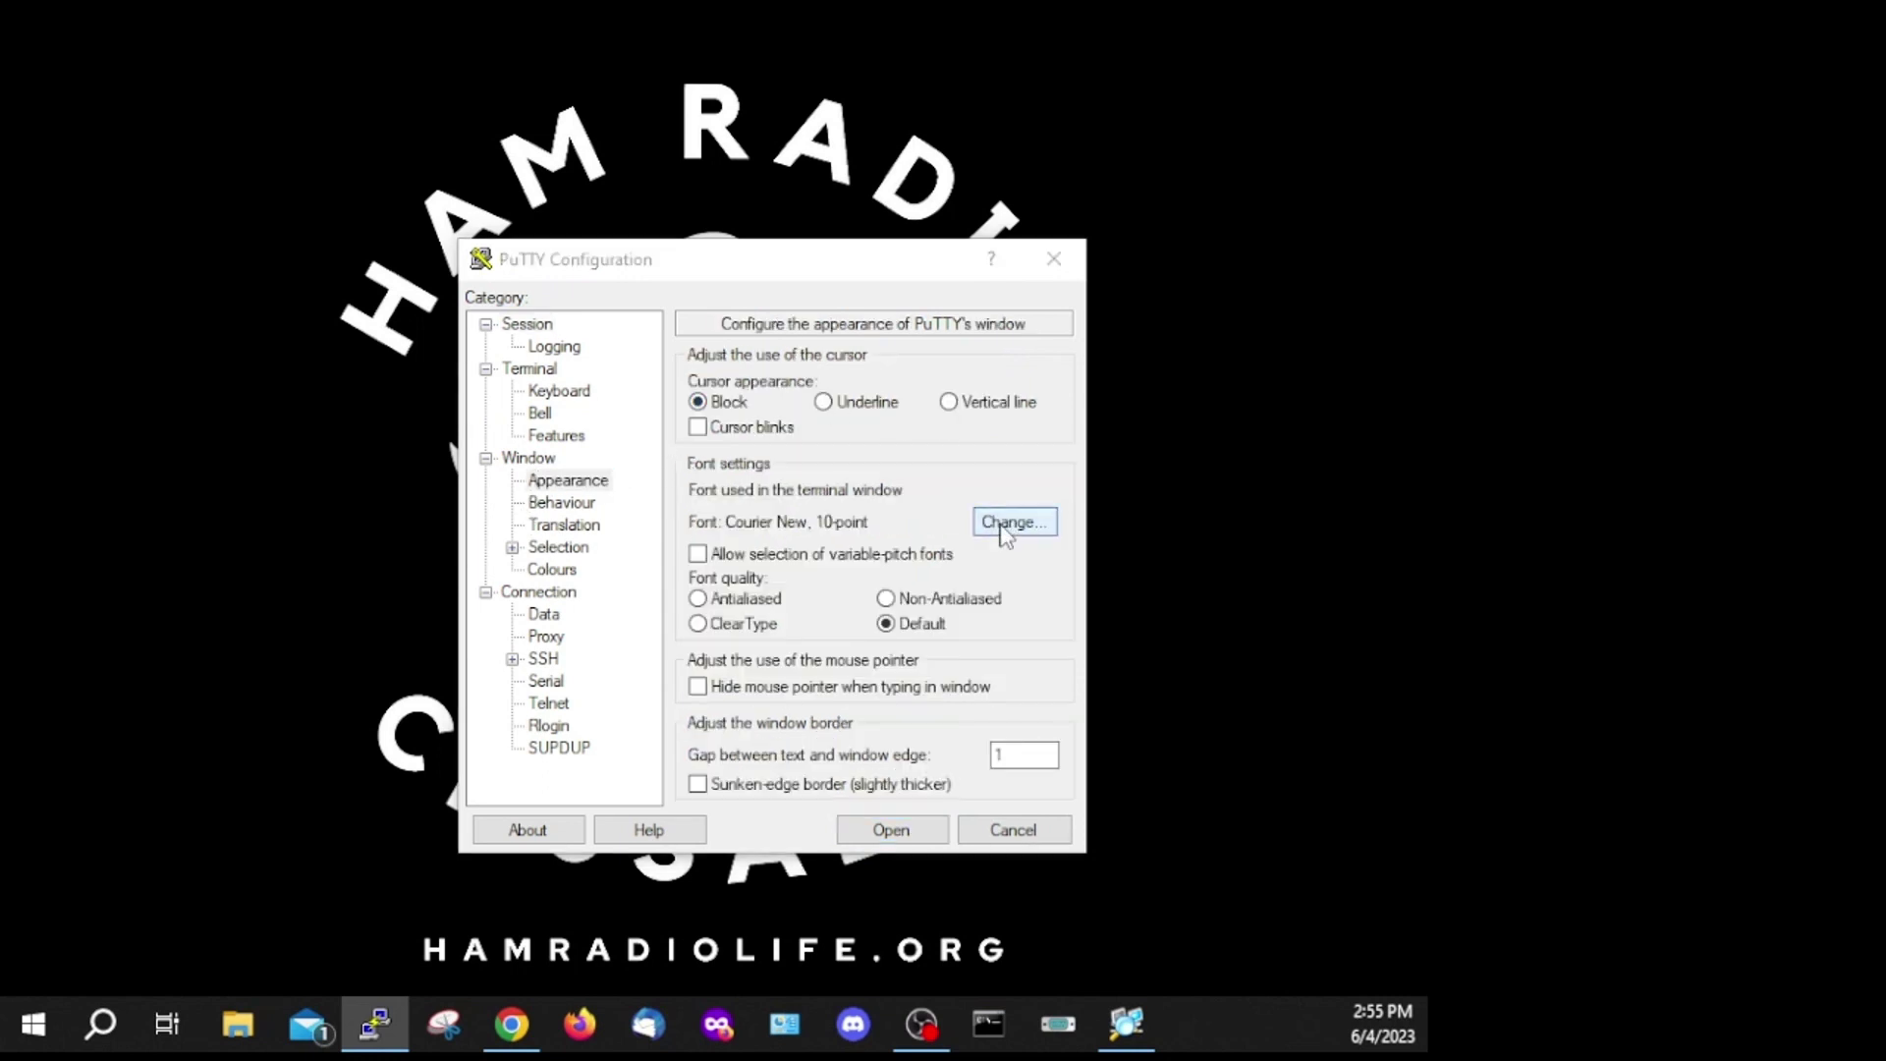
left_click(1007, 538)
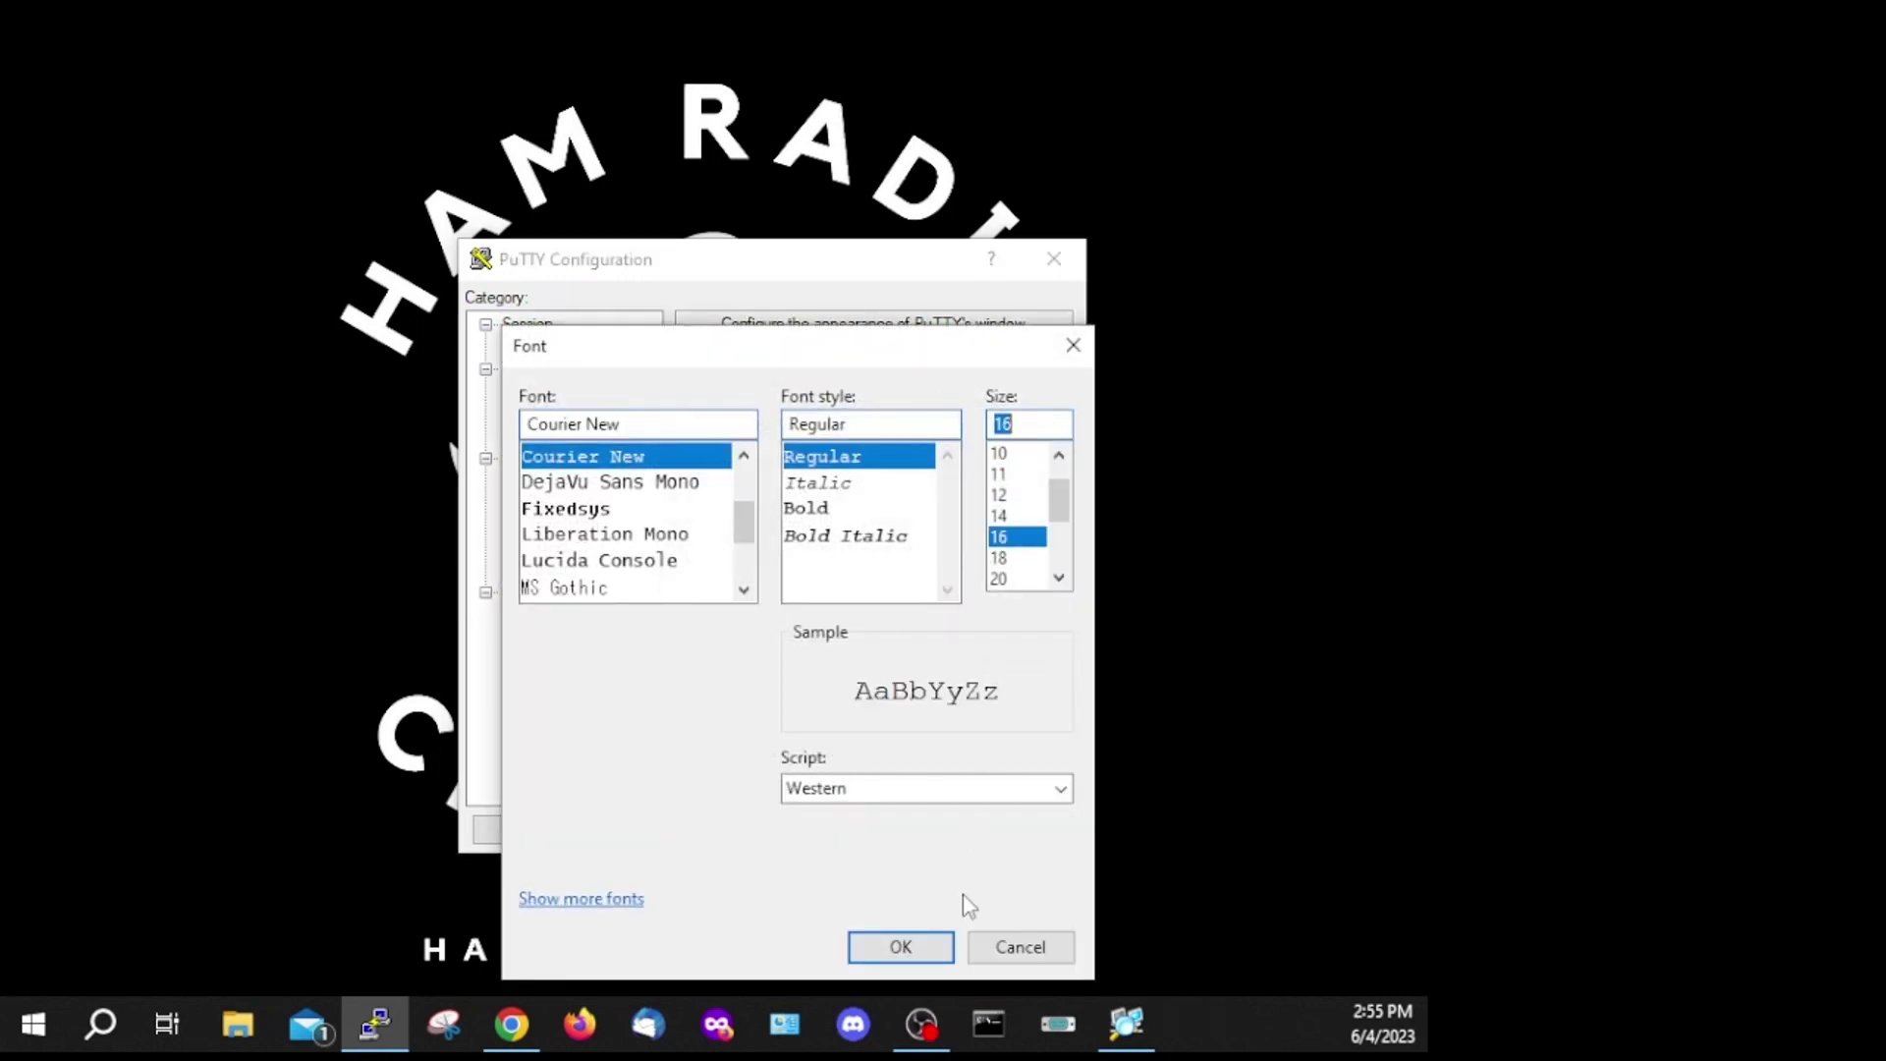
left_click(900, 946)
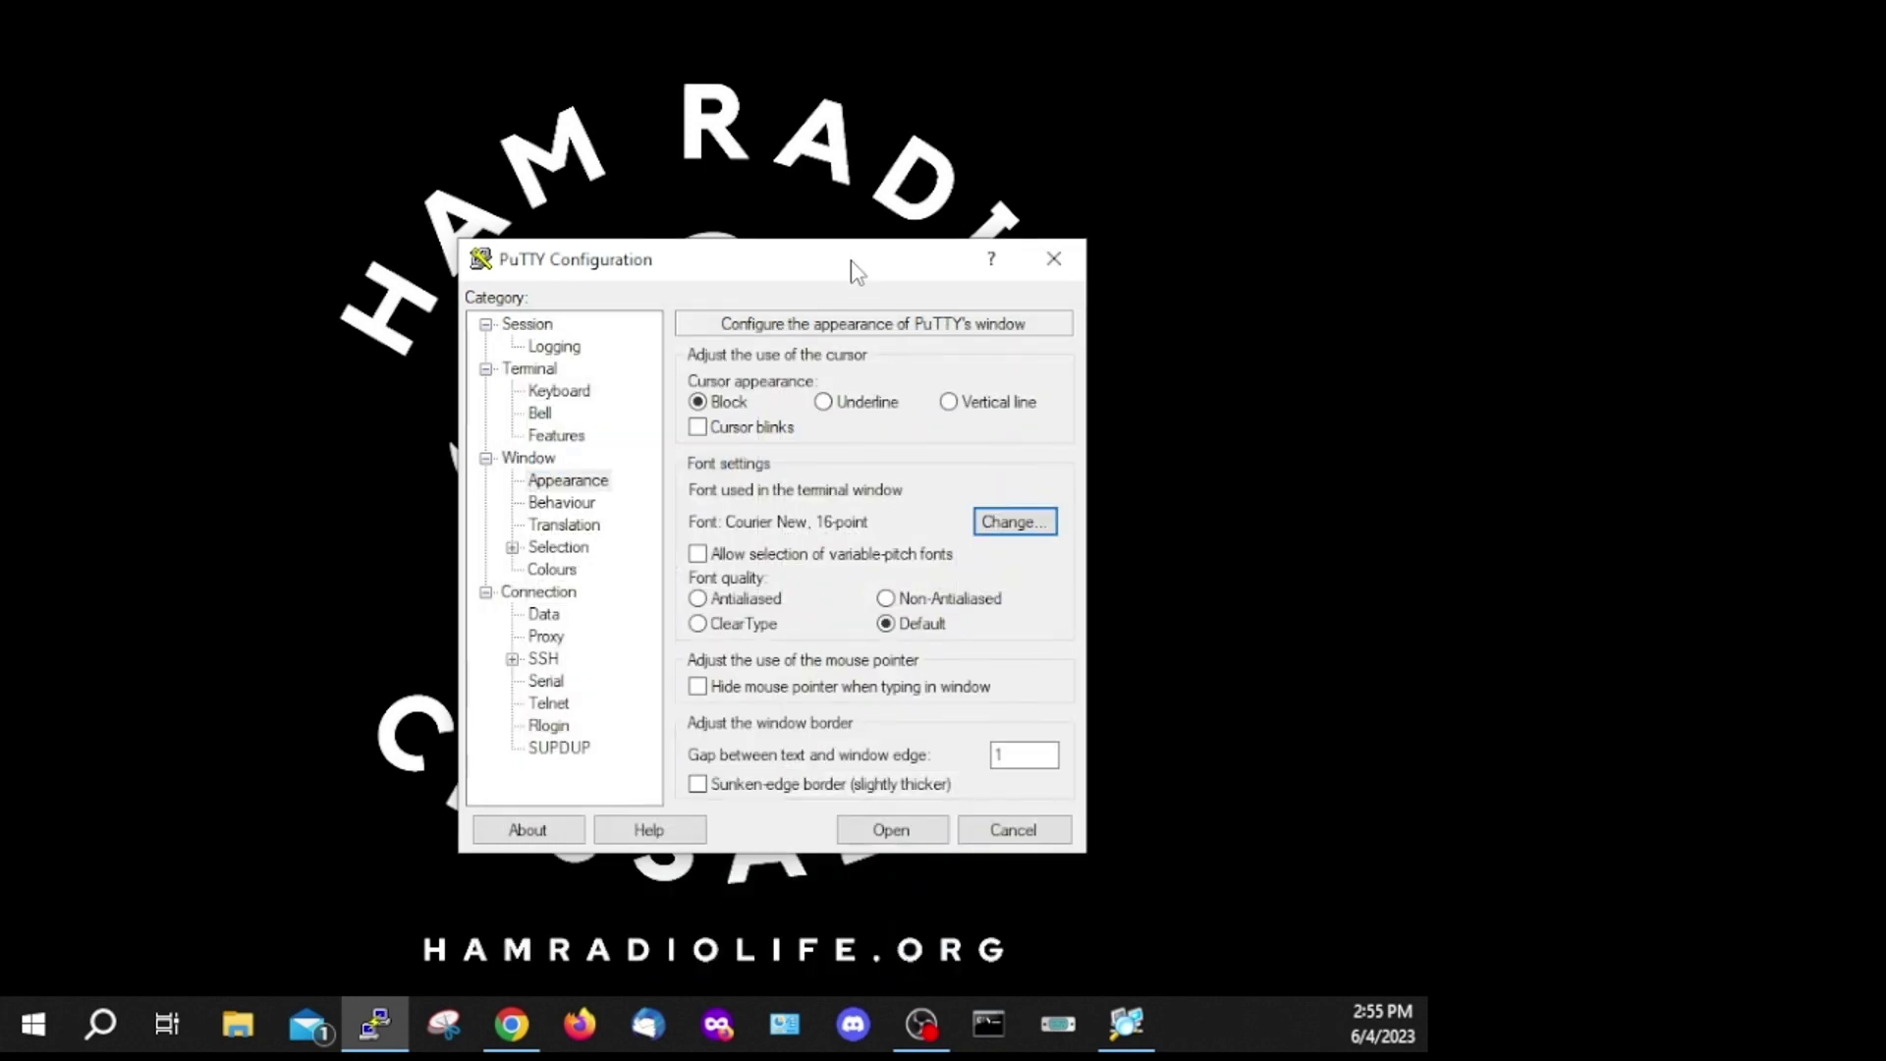
left_click_drag(856, 271, 752, 249)
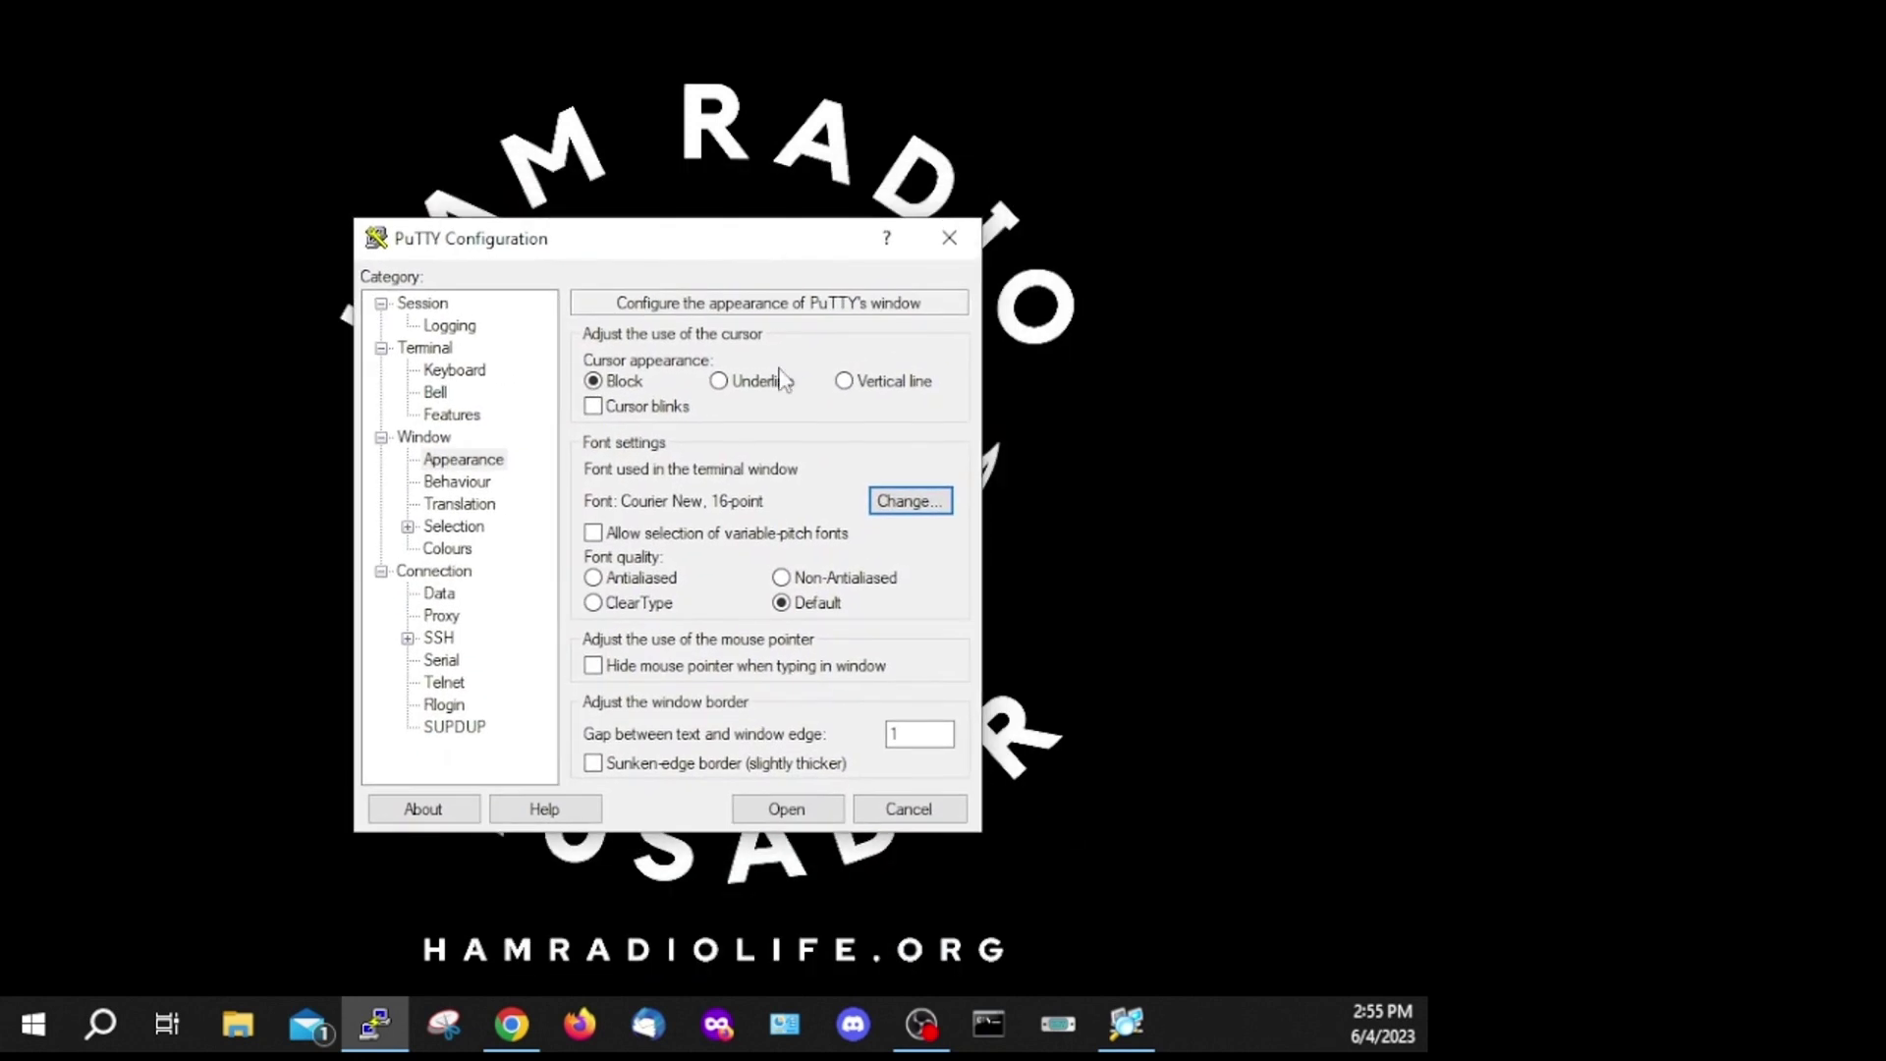
left_click(440, 306)
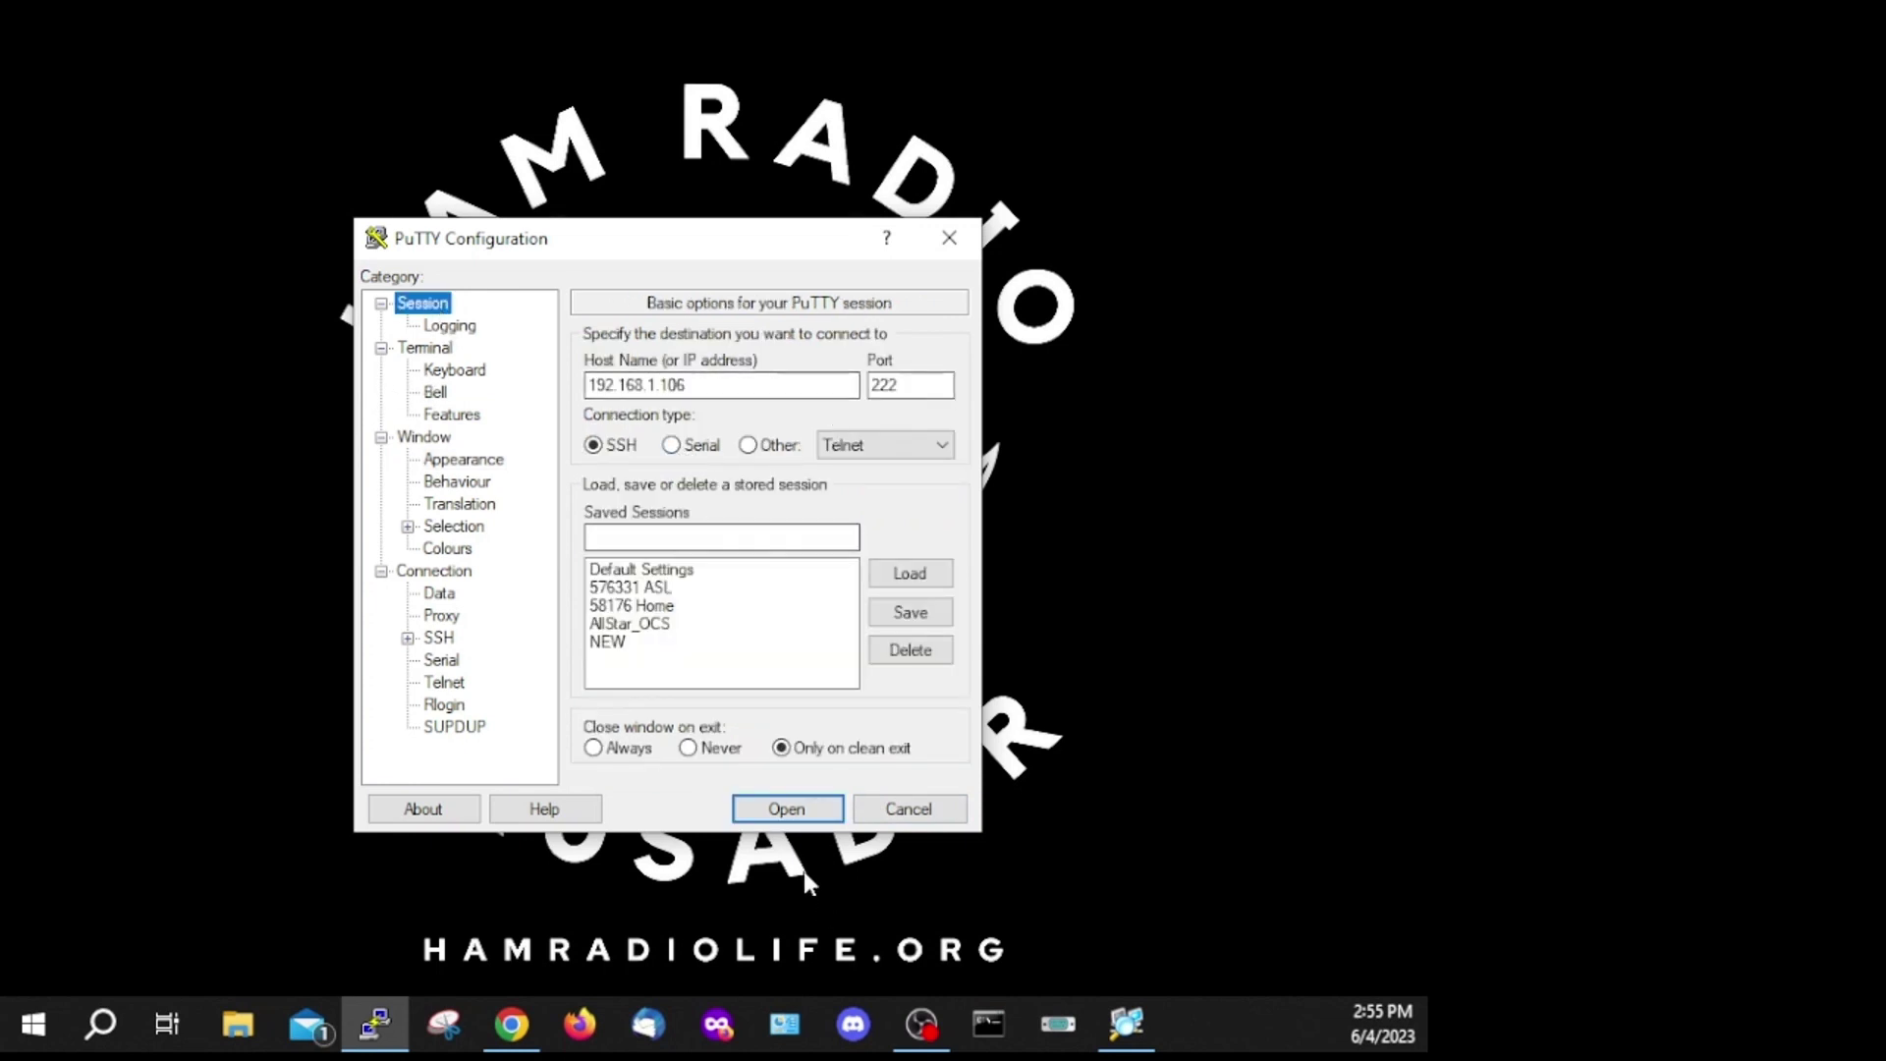
left_click(786, 808)
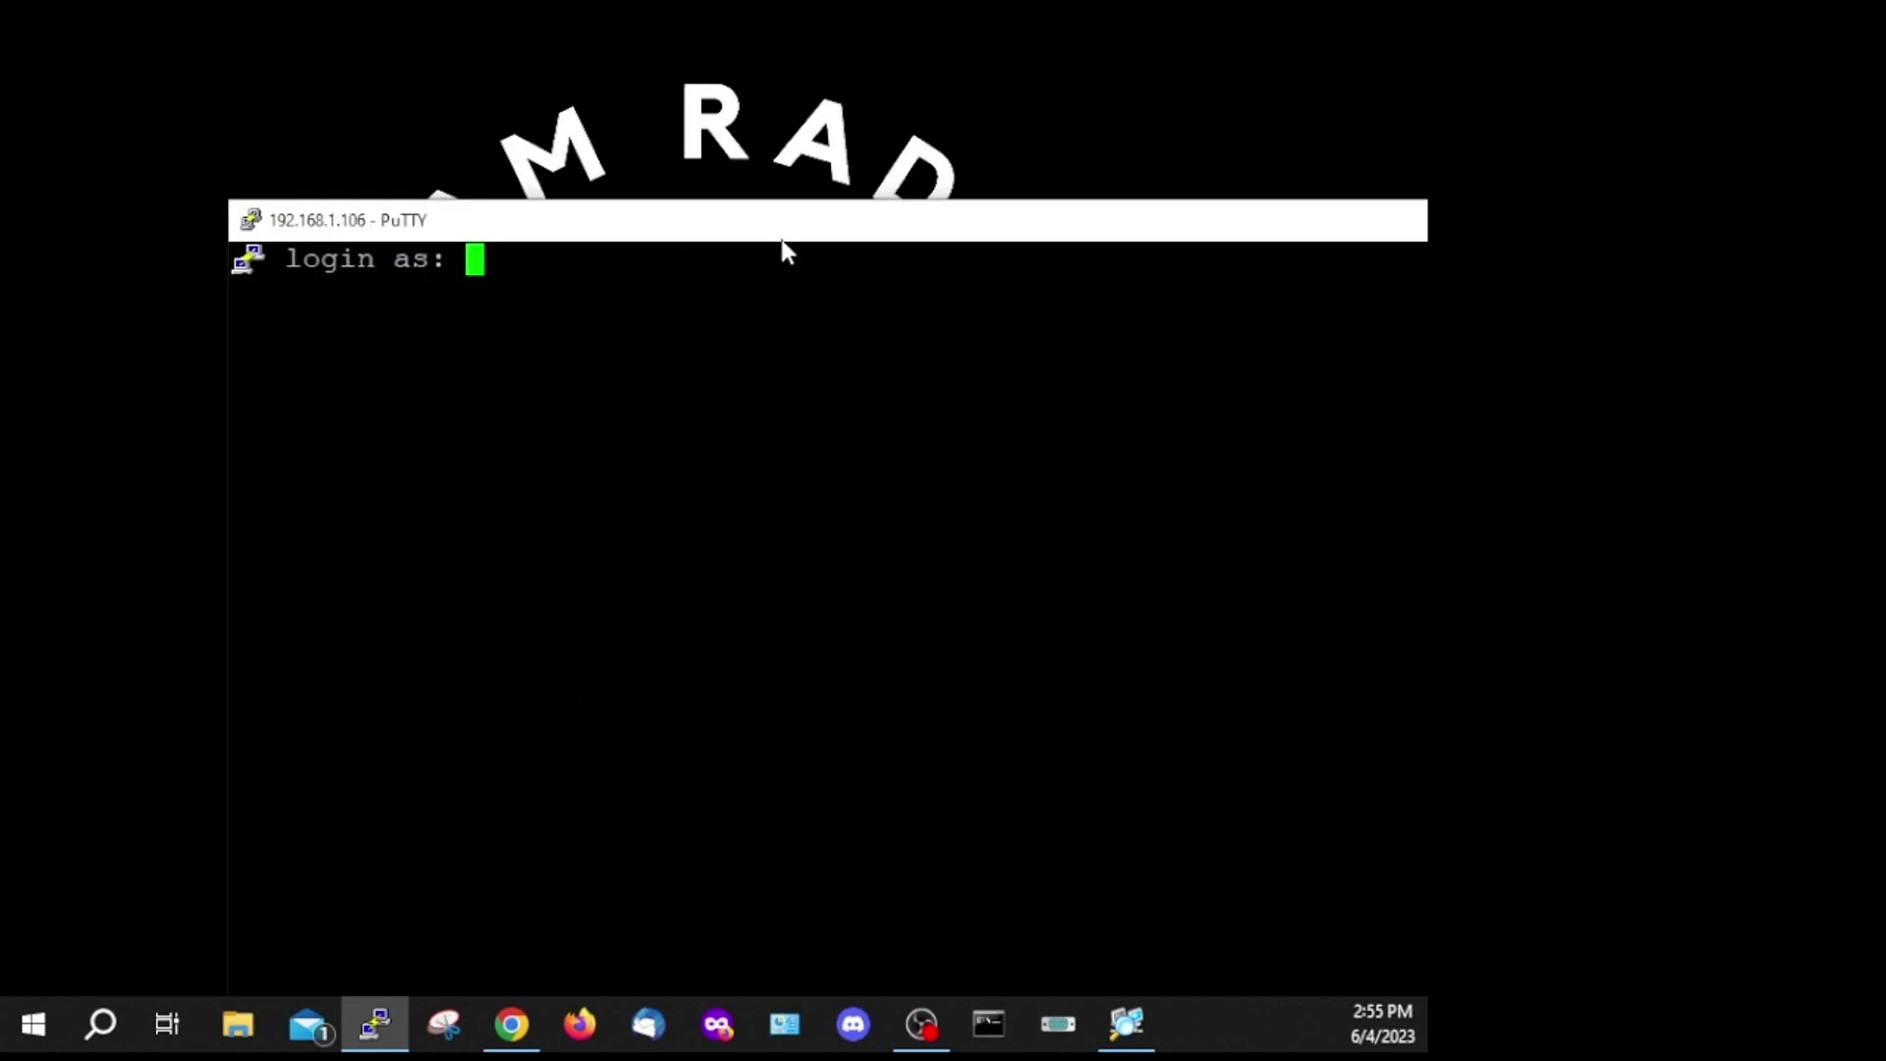
Log in as root with the password and decline the system update.
left_click_drag(781, 239, 728, 102)
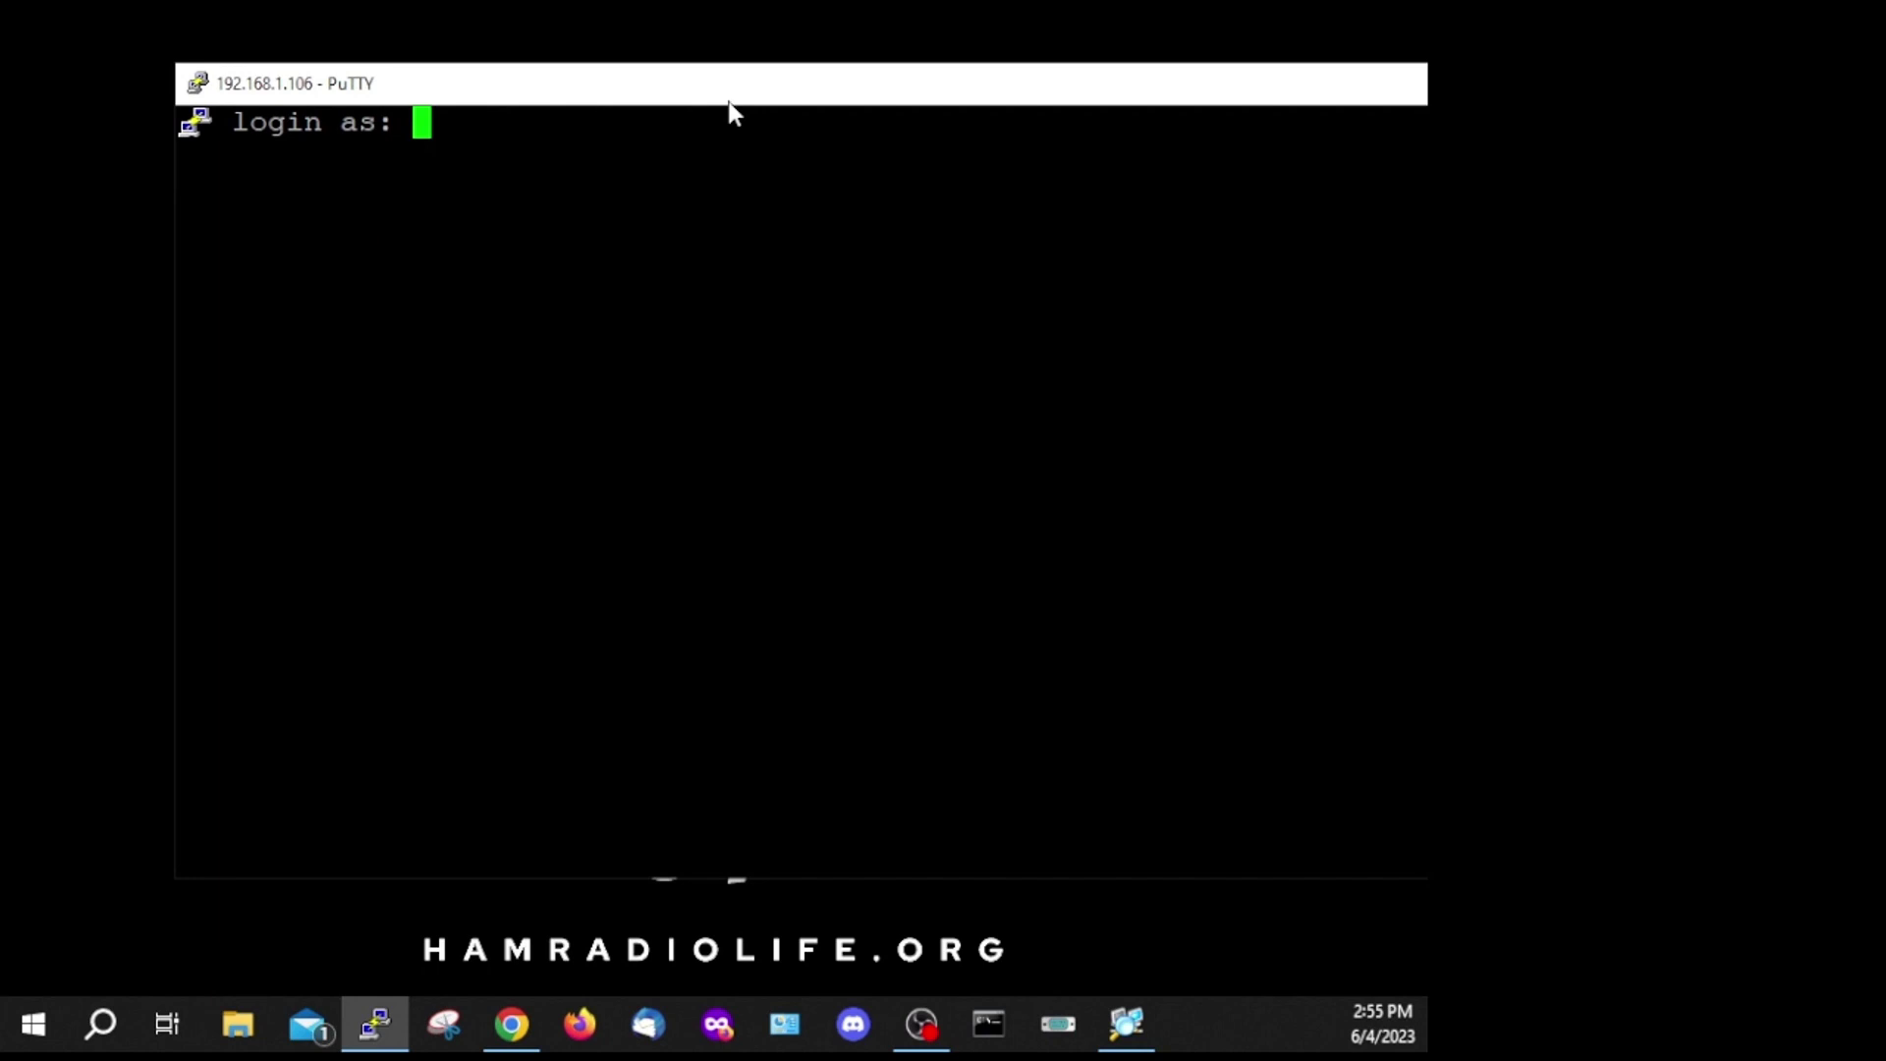
key("Return")
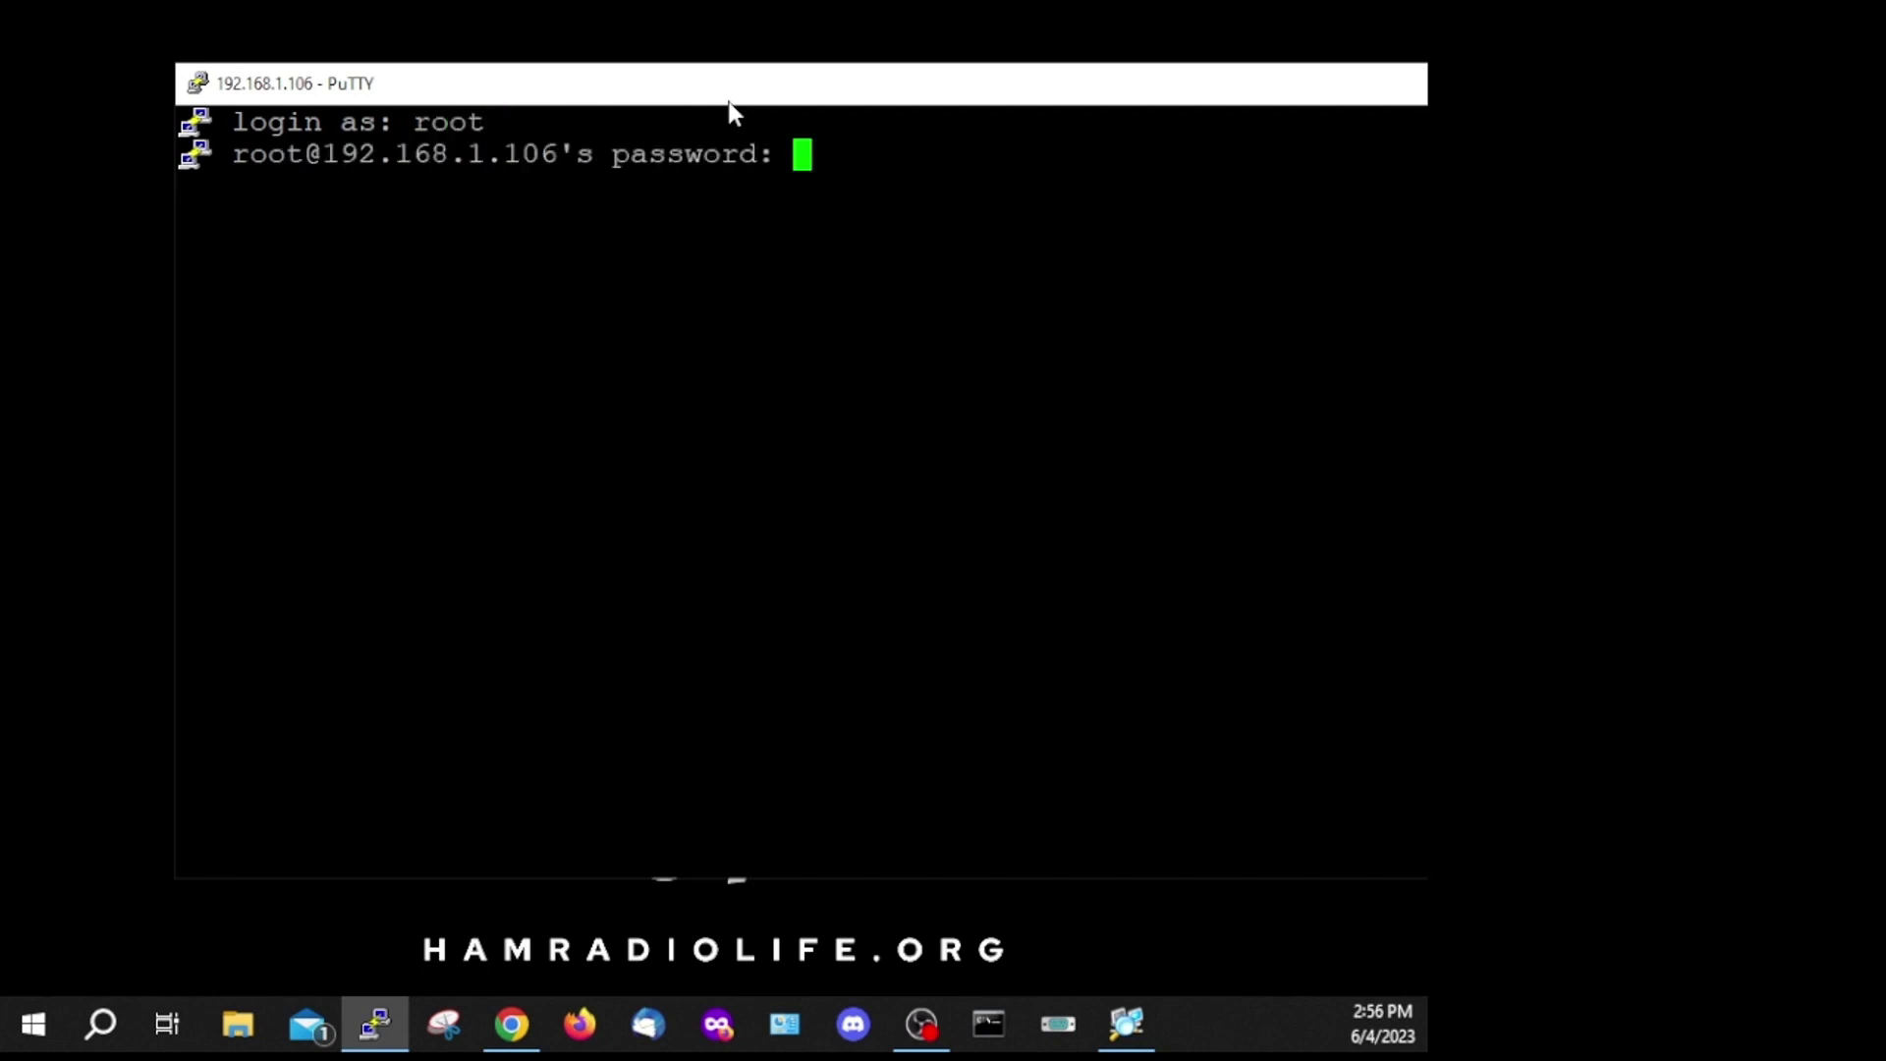
key("Return")
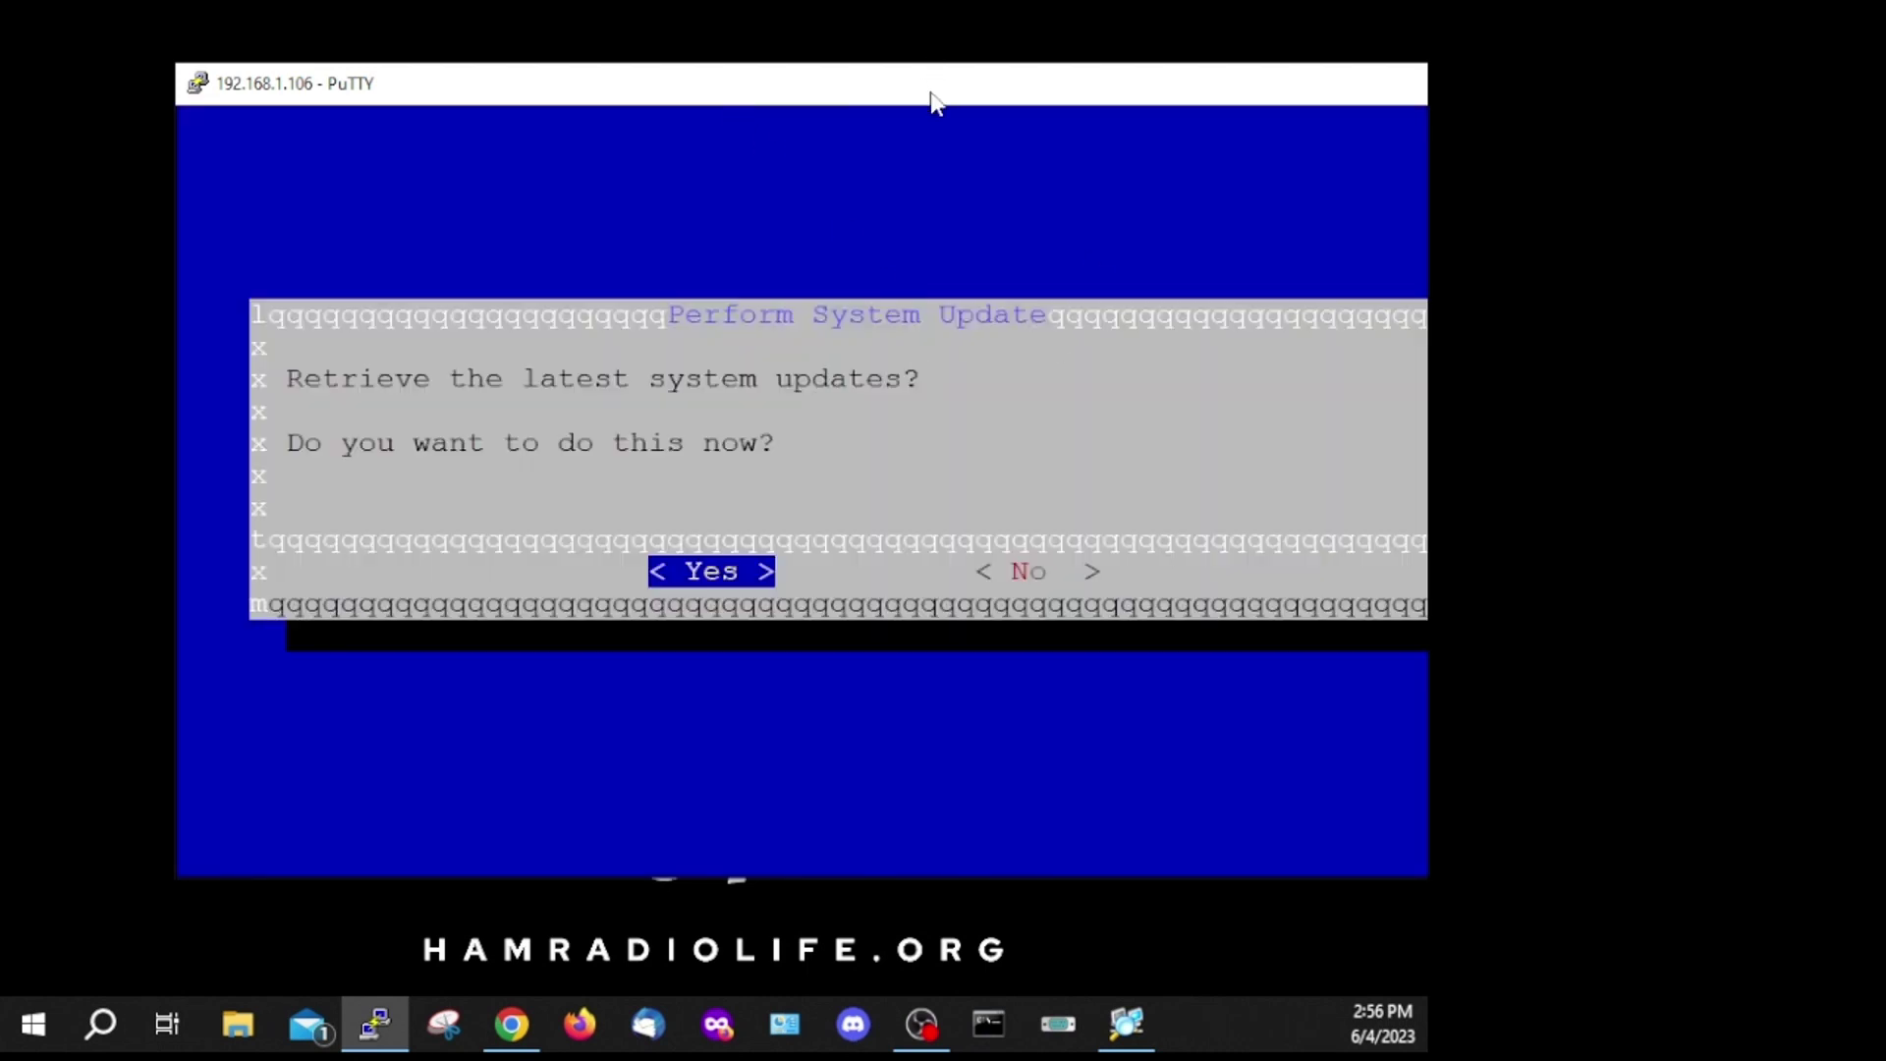
left_click_drag(934, 95, 735, 96)
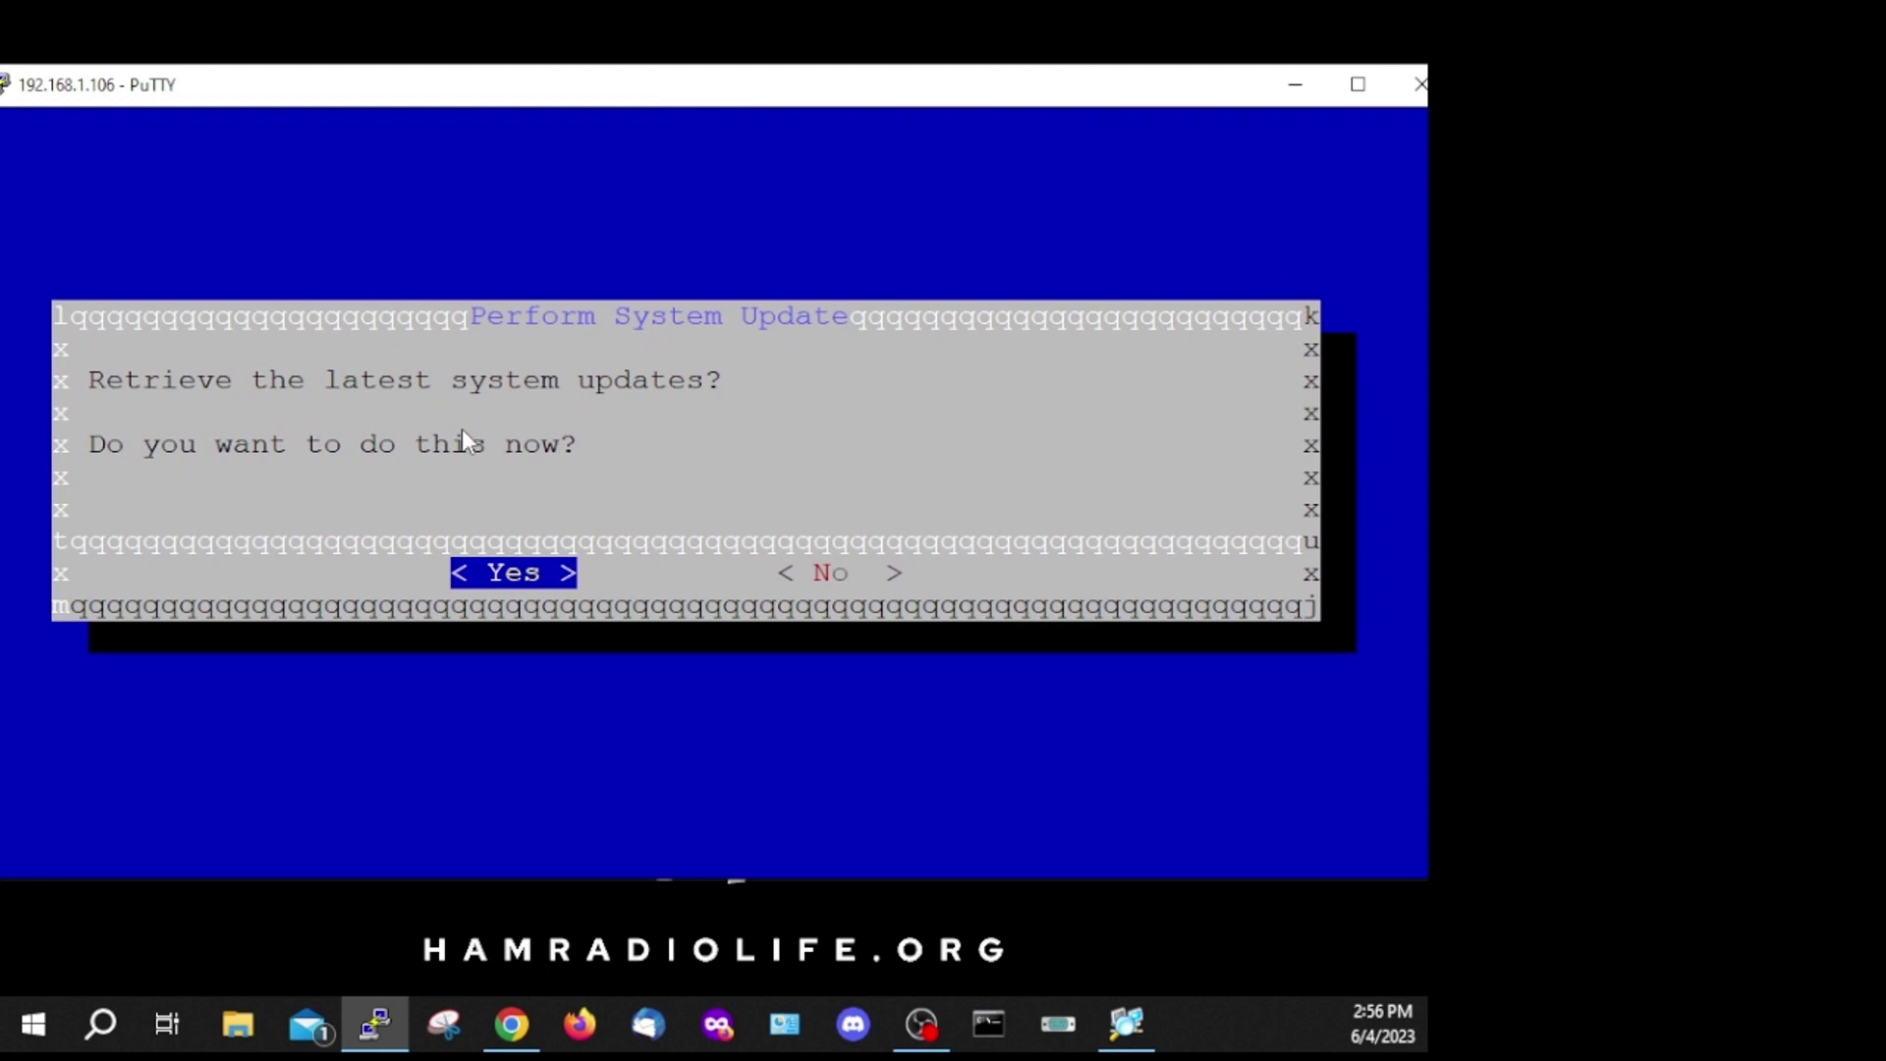
key("Right")
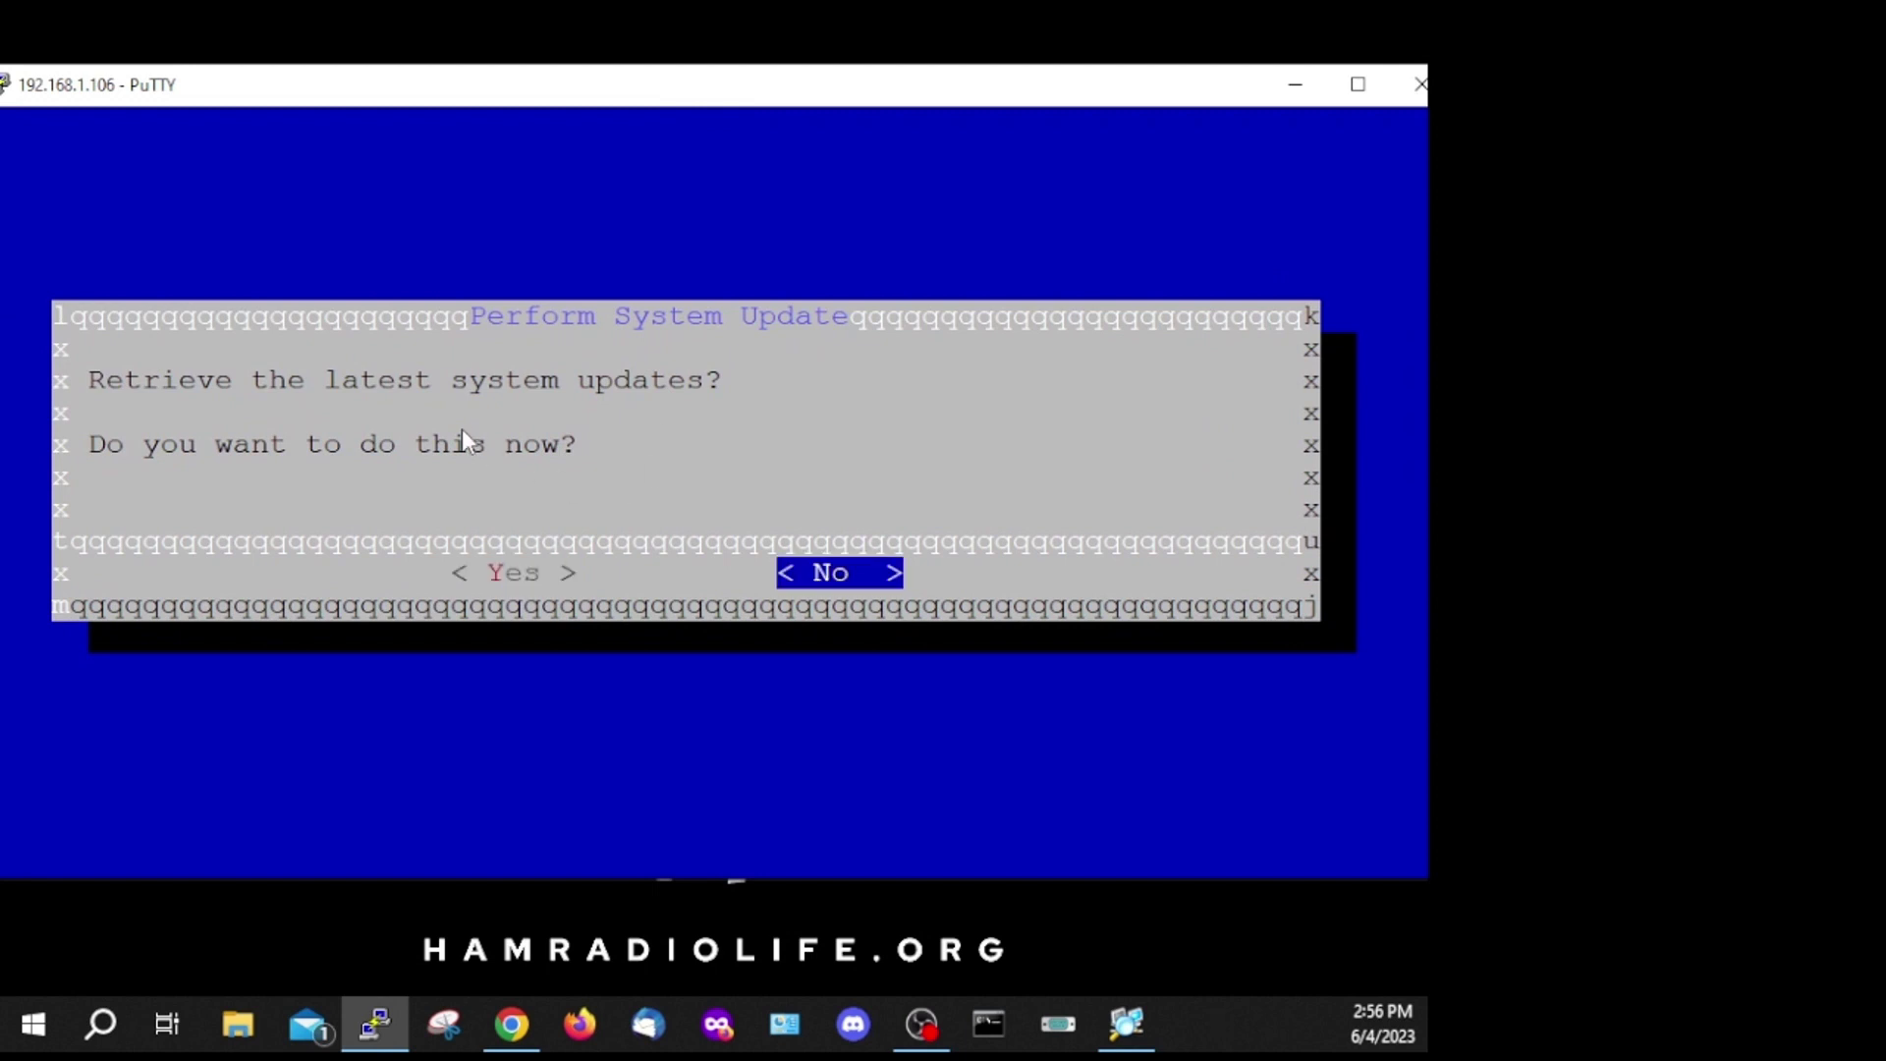
key("Return")
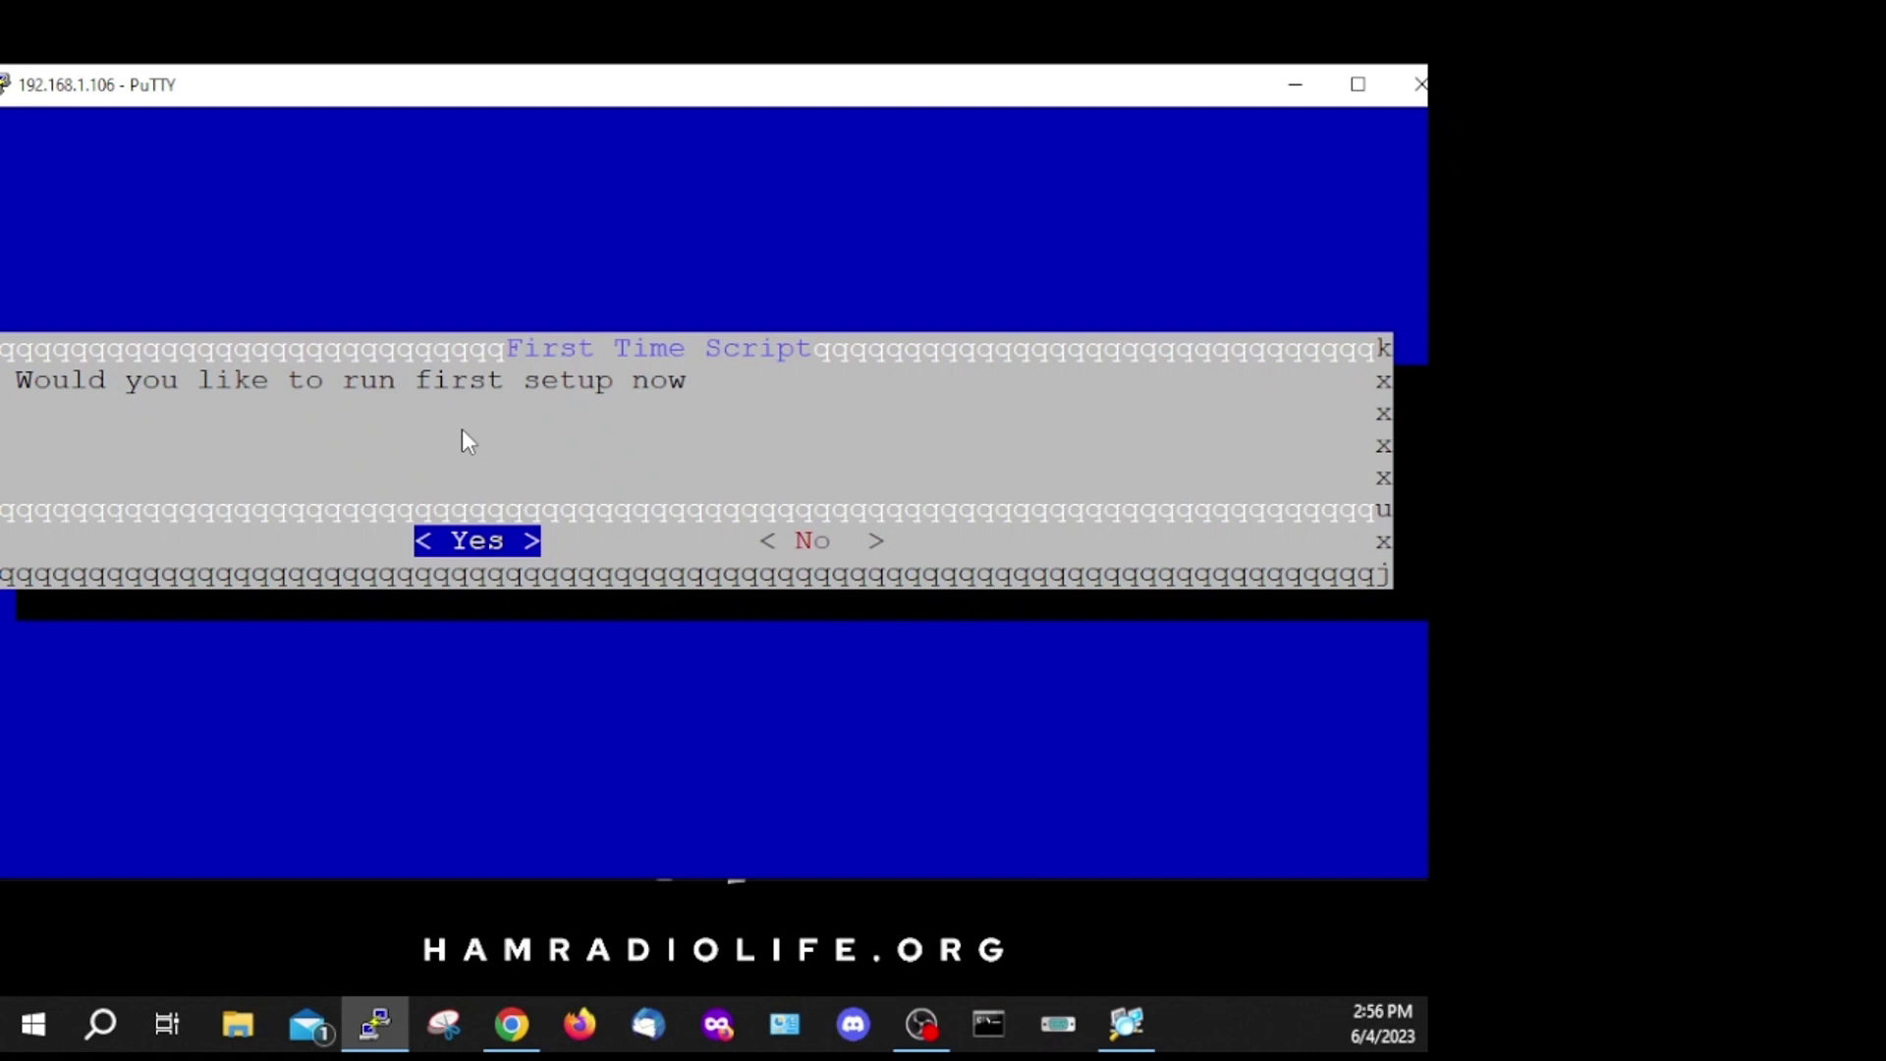
Run the first-time setup and enter the new root password twice.
key("Return")
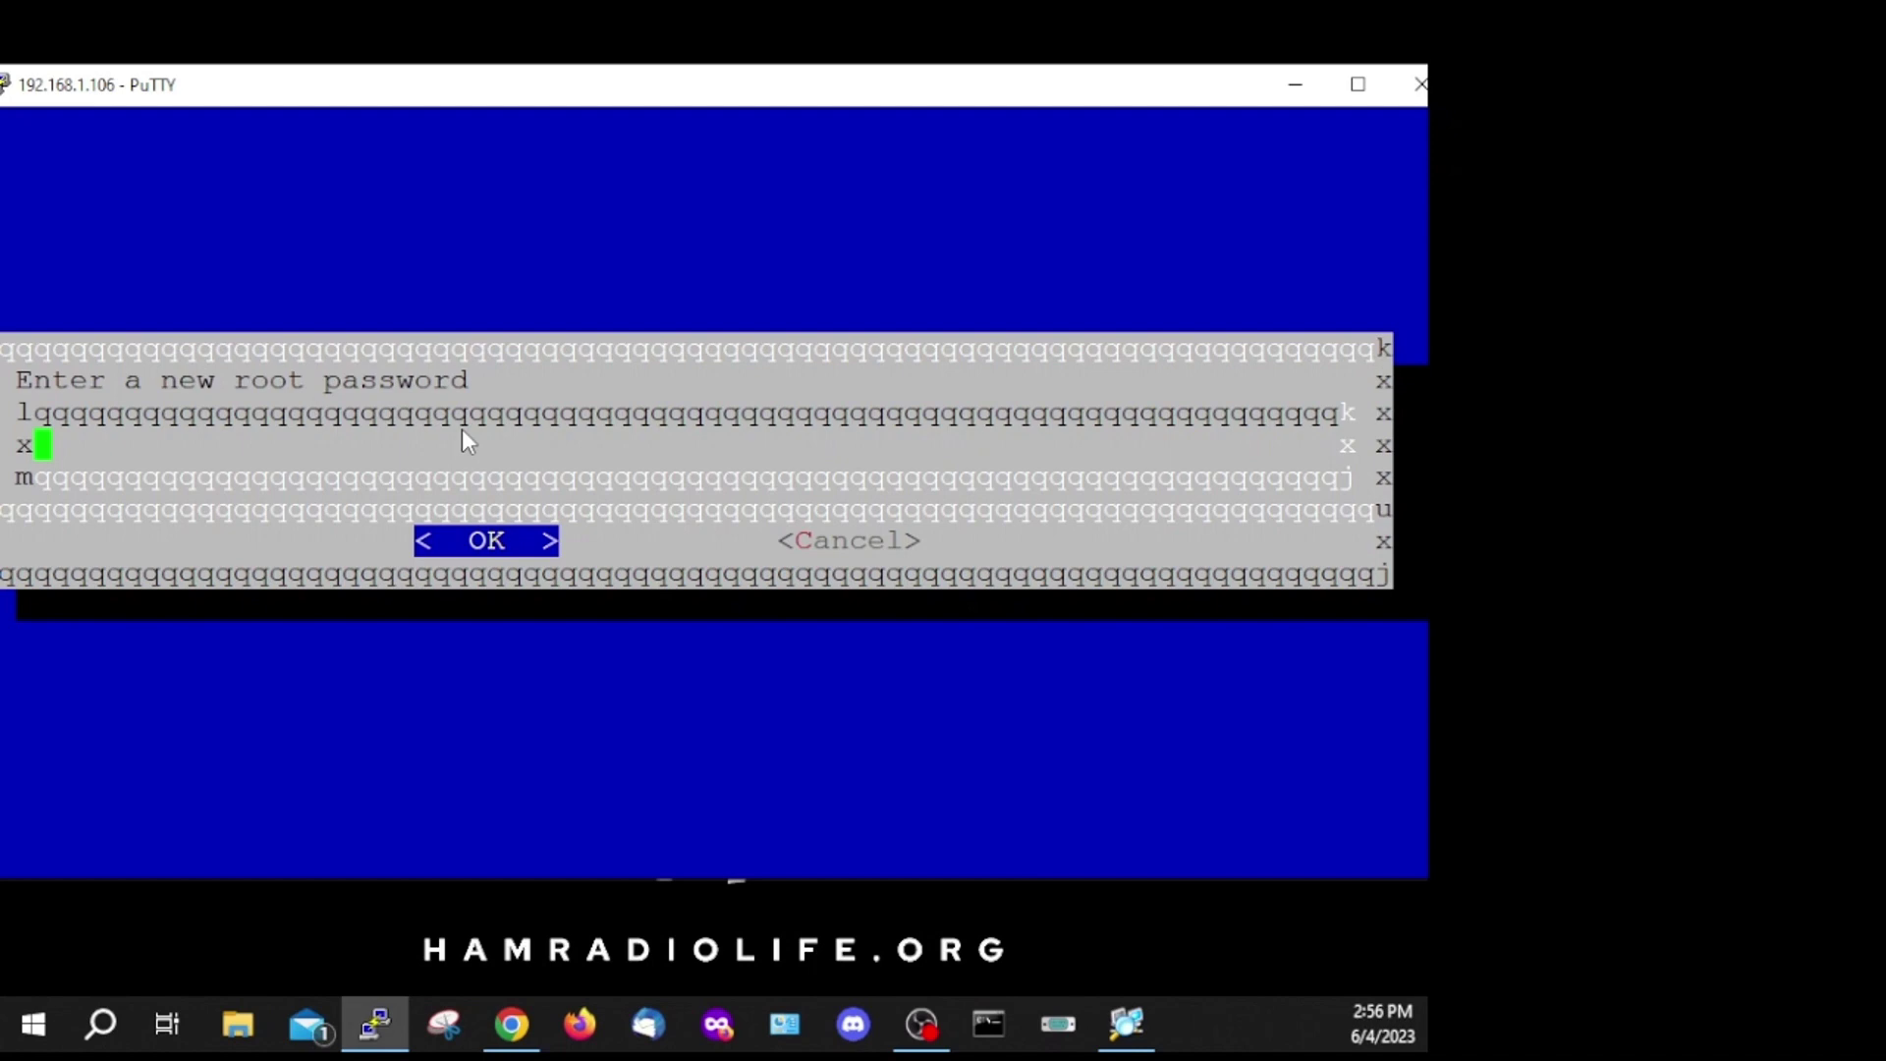
type("*************")
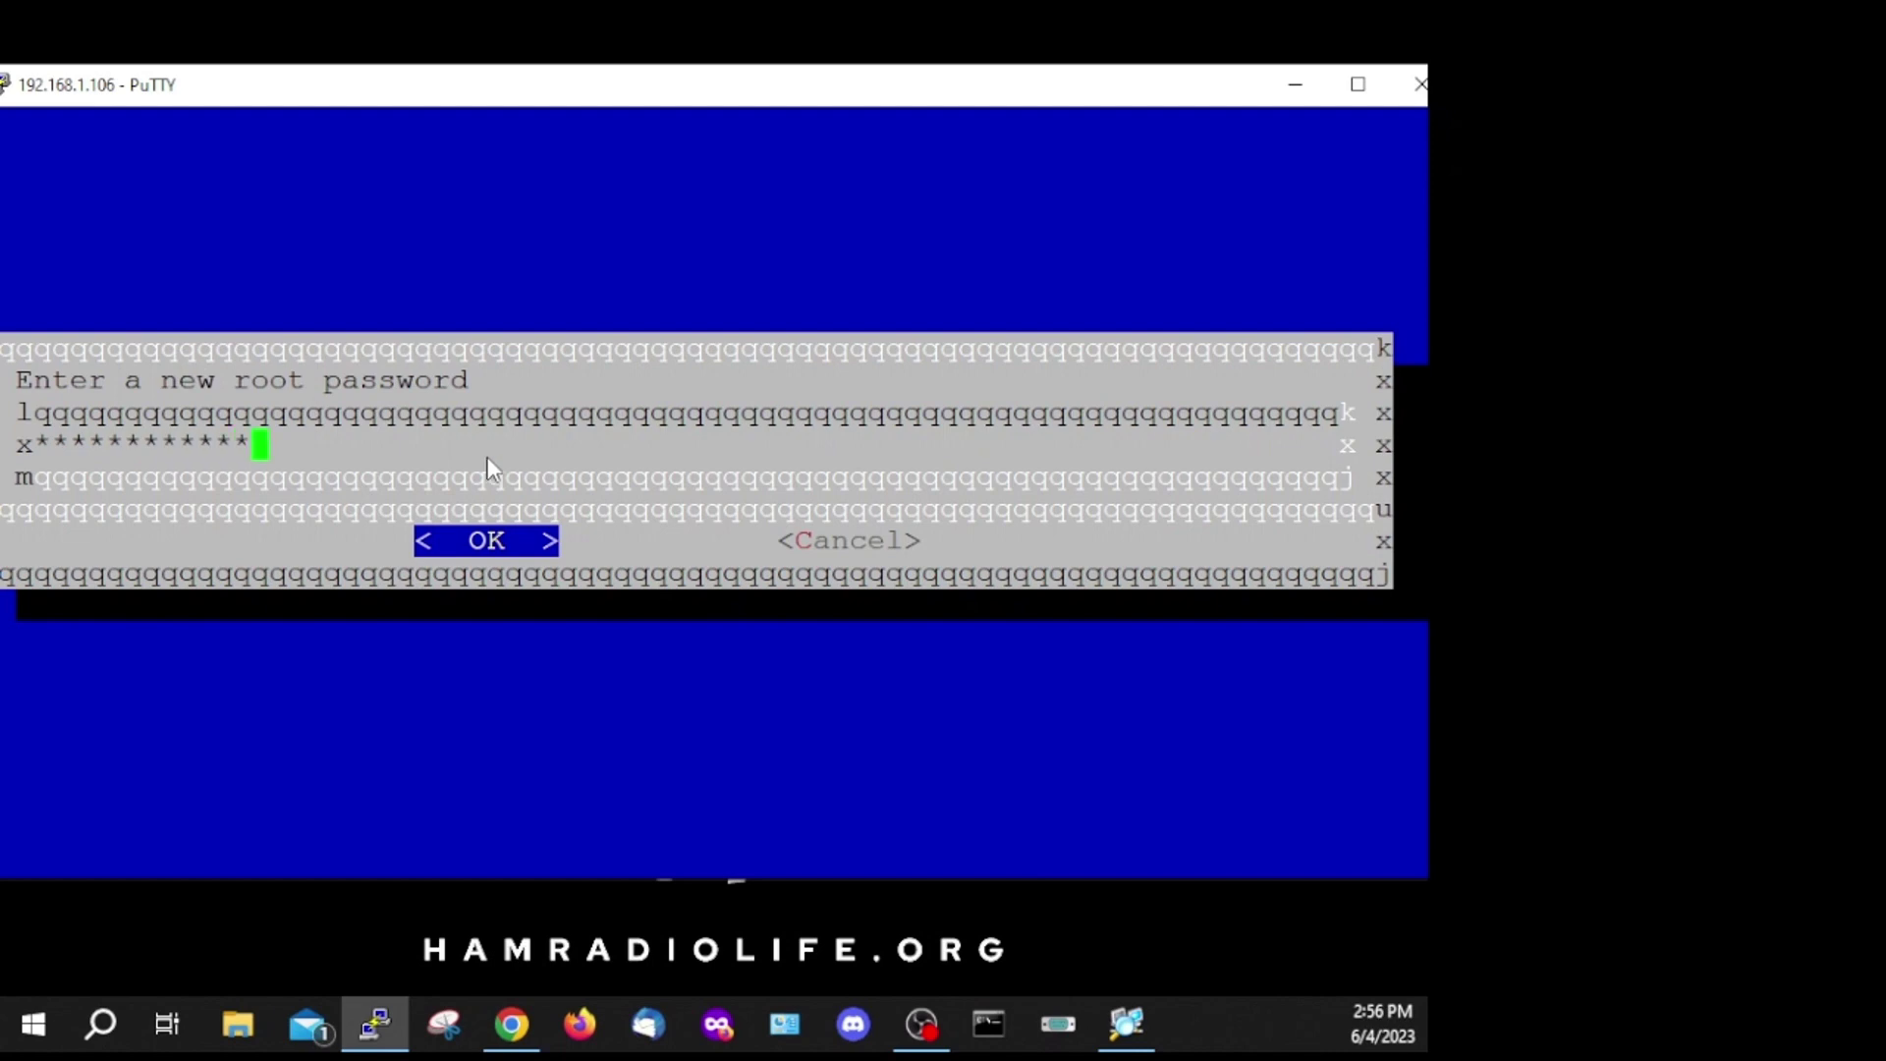
key("Return")
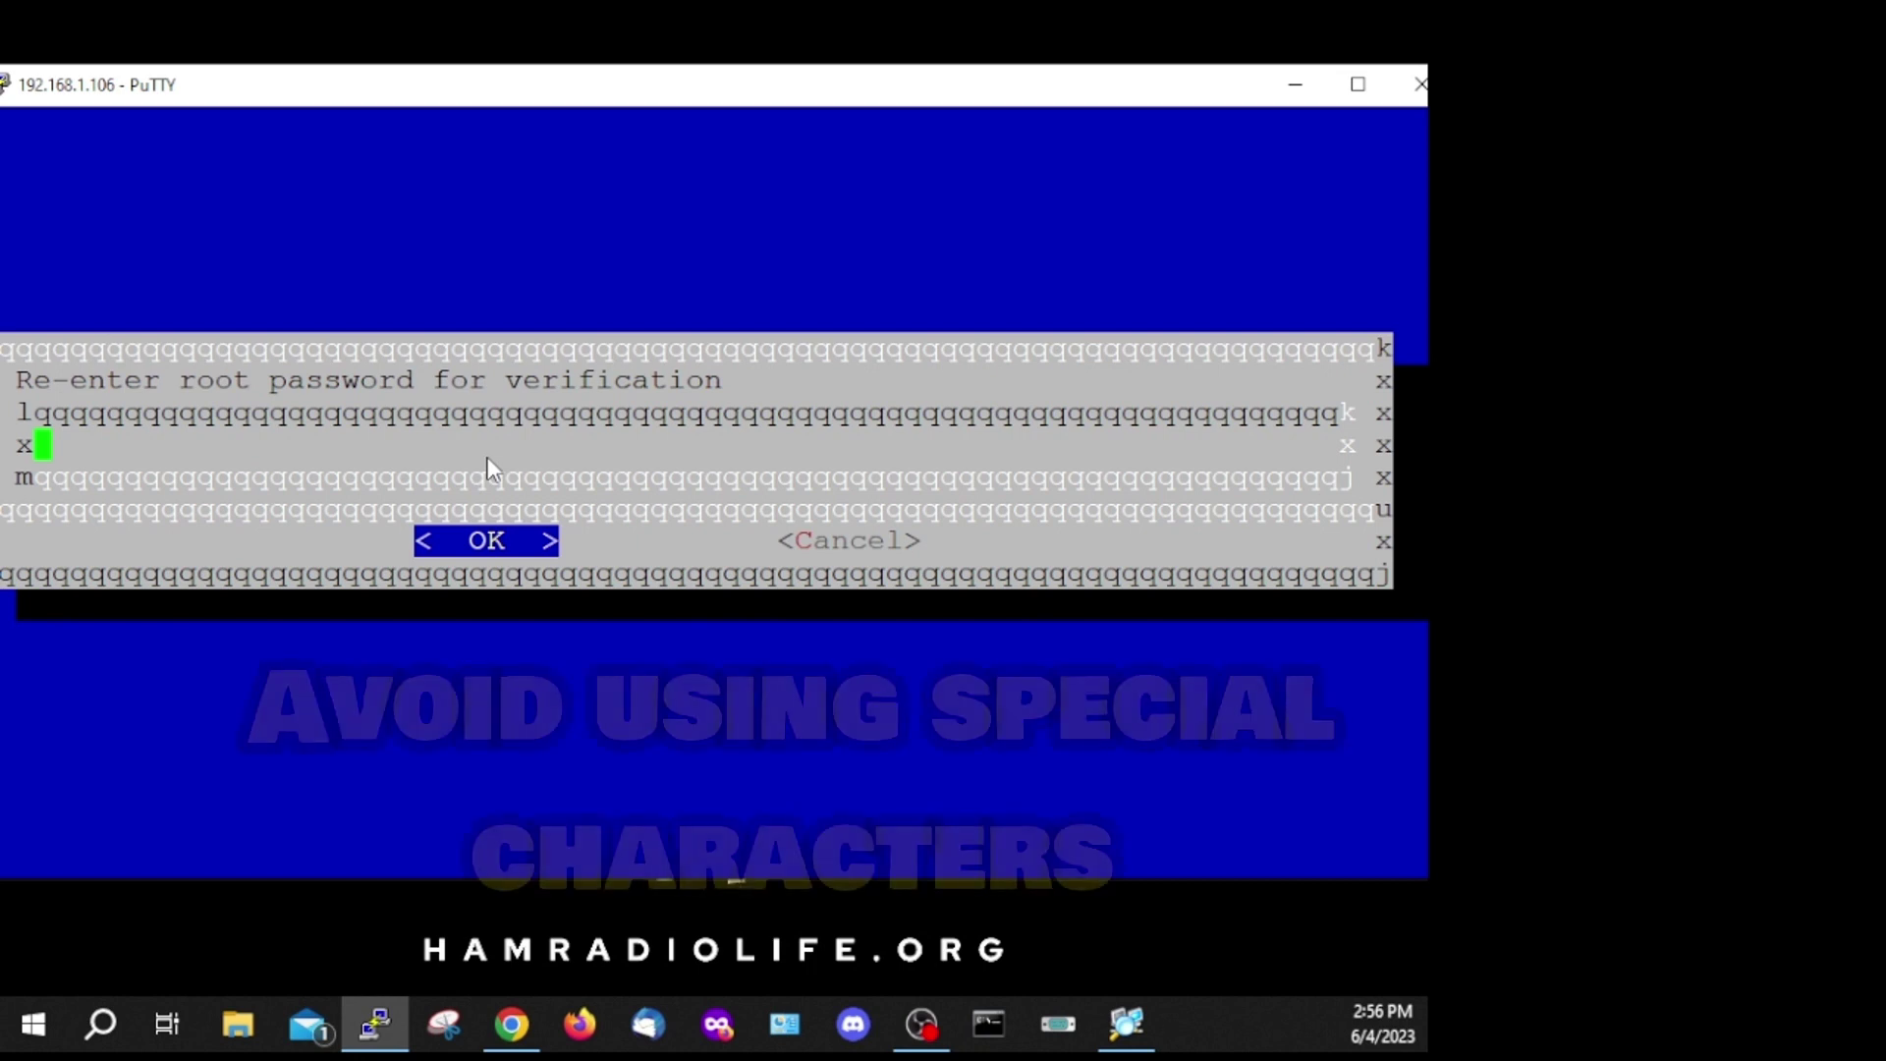
type("*********")
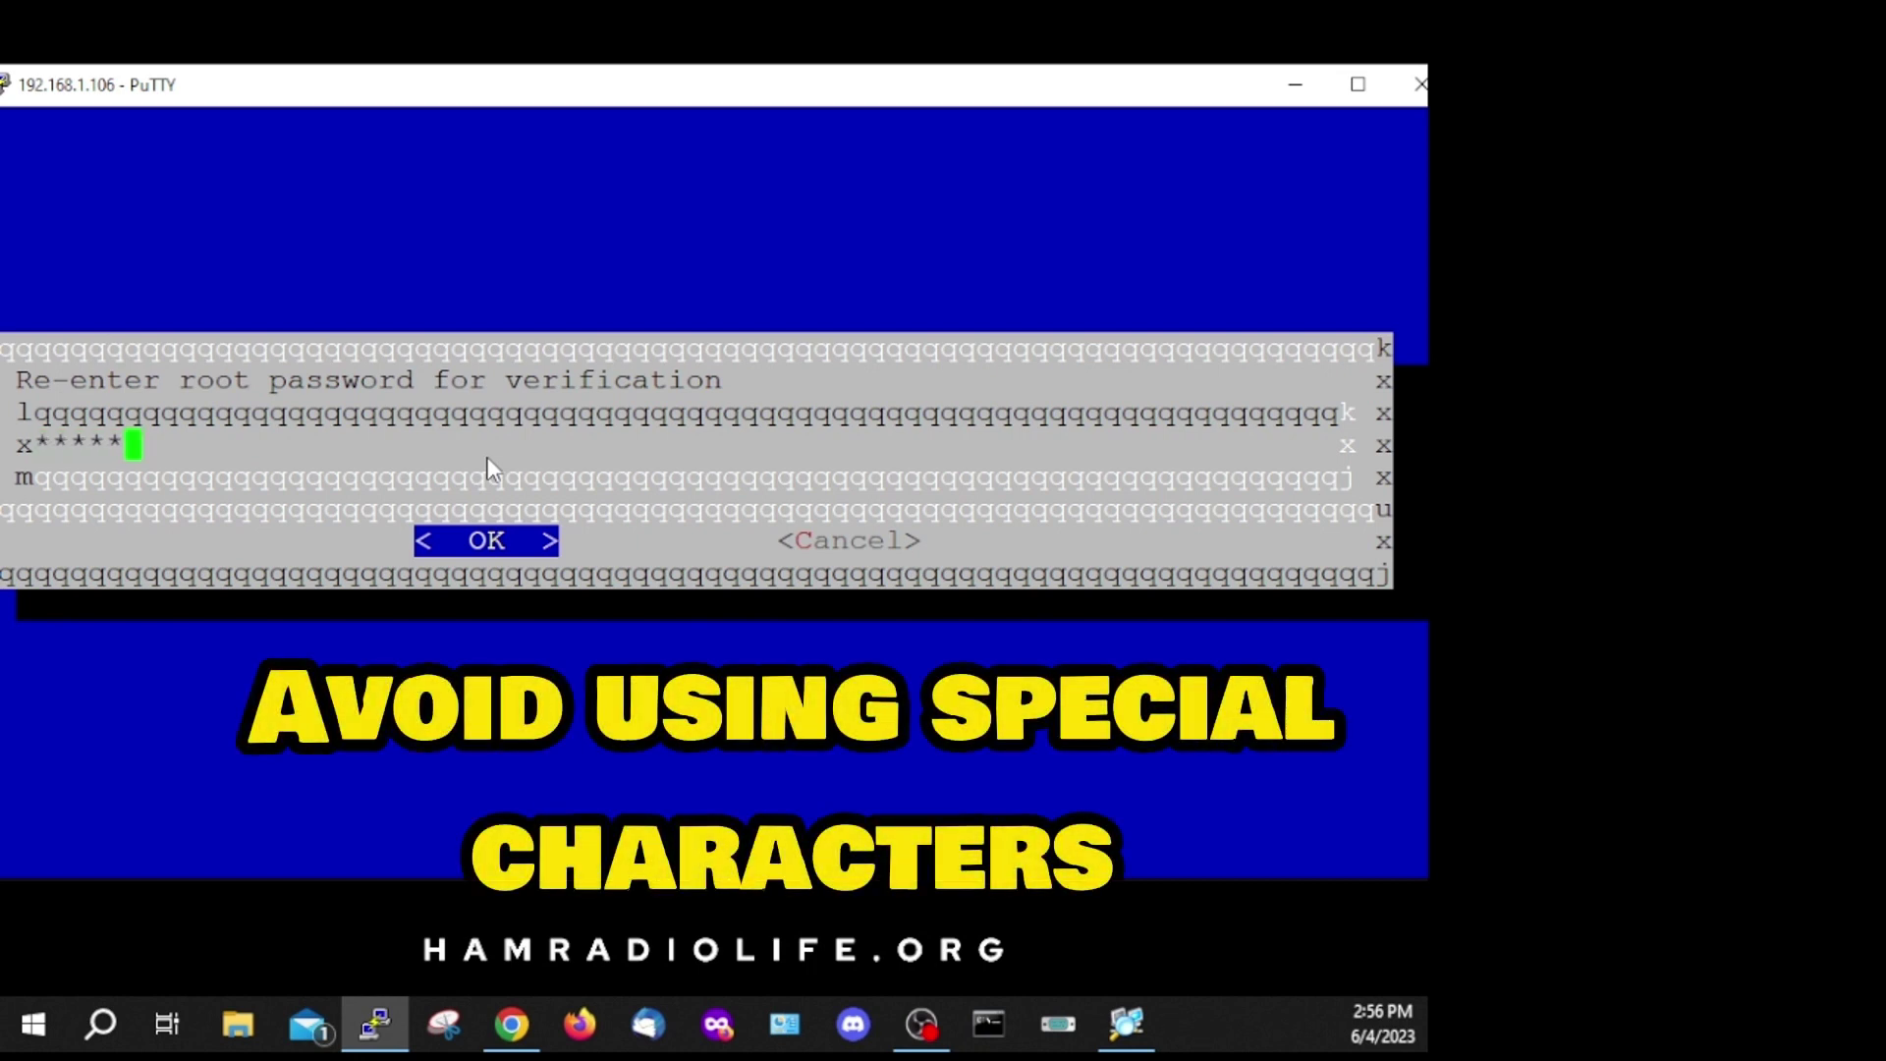
type("***")
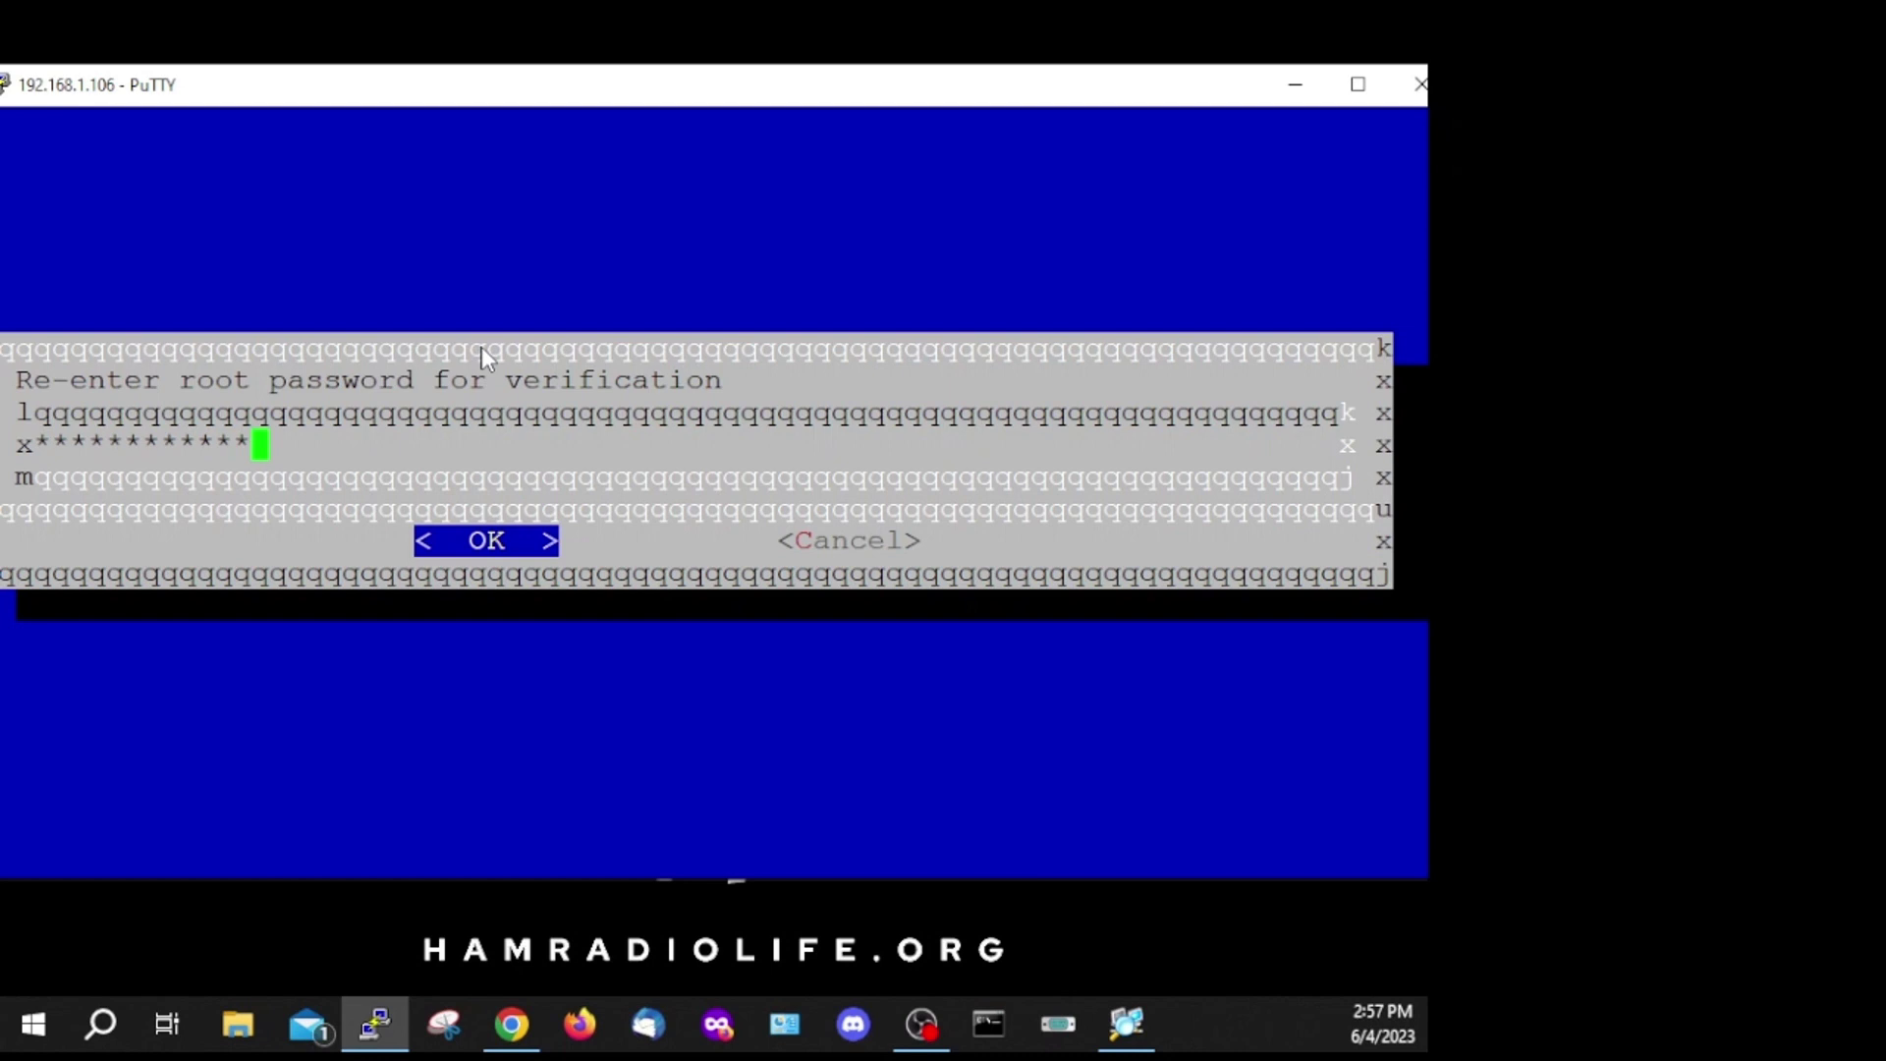
key("Return")
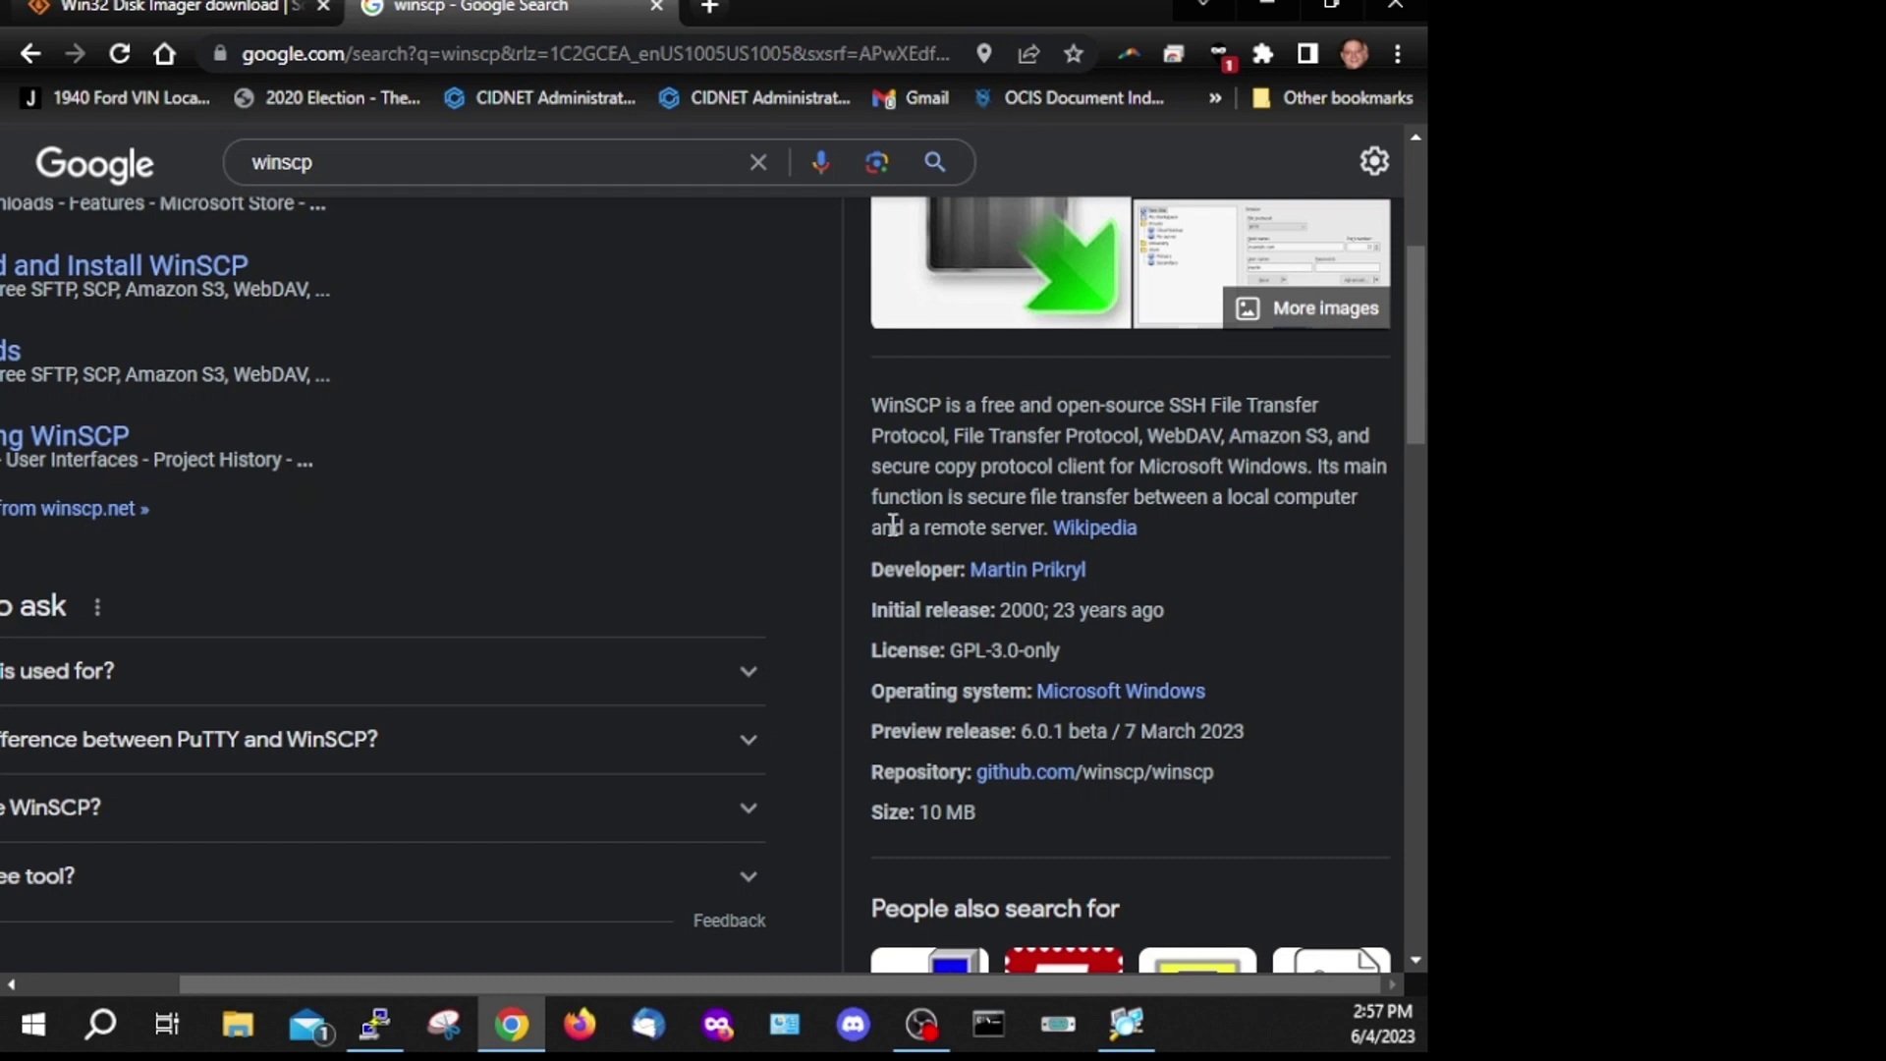
Open a new Chrome tab and go to allstarlink.org, fixing a stray typo.
left_click(710, 7)
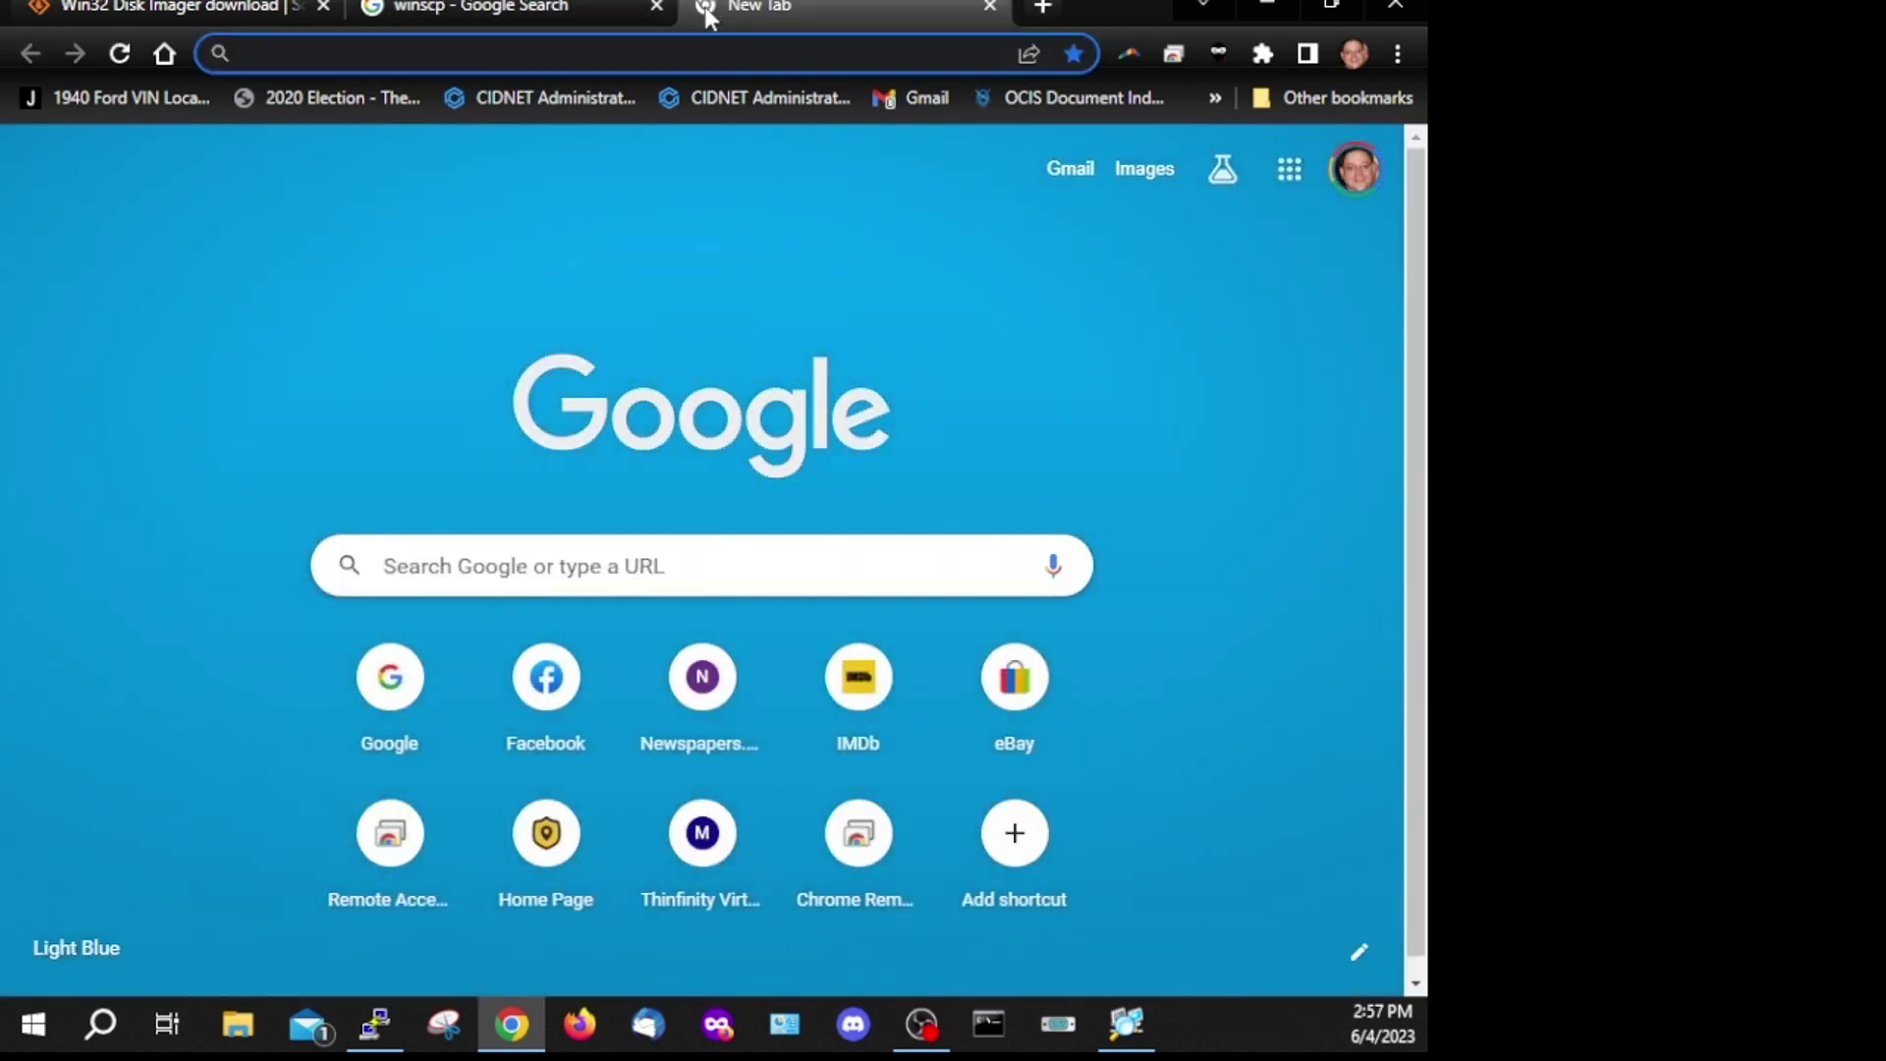
type("aa")
key("BackSpace")
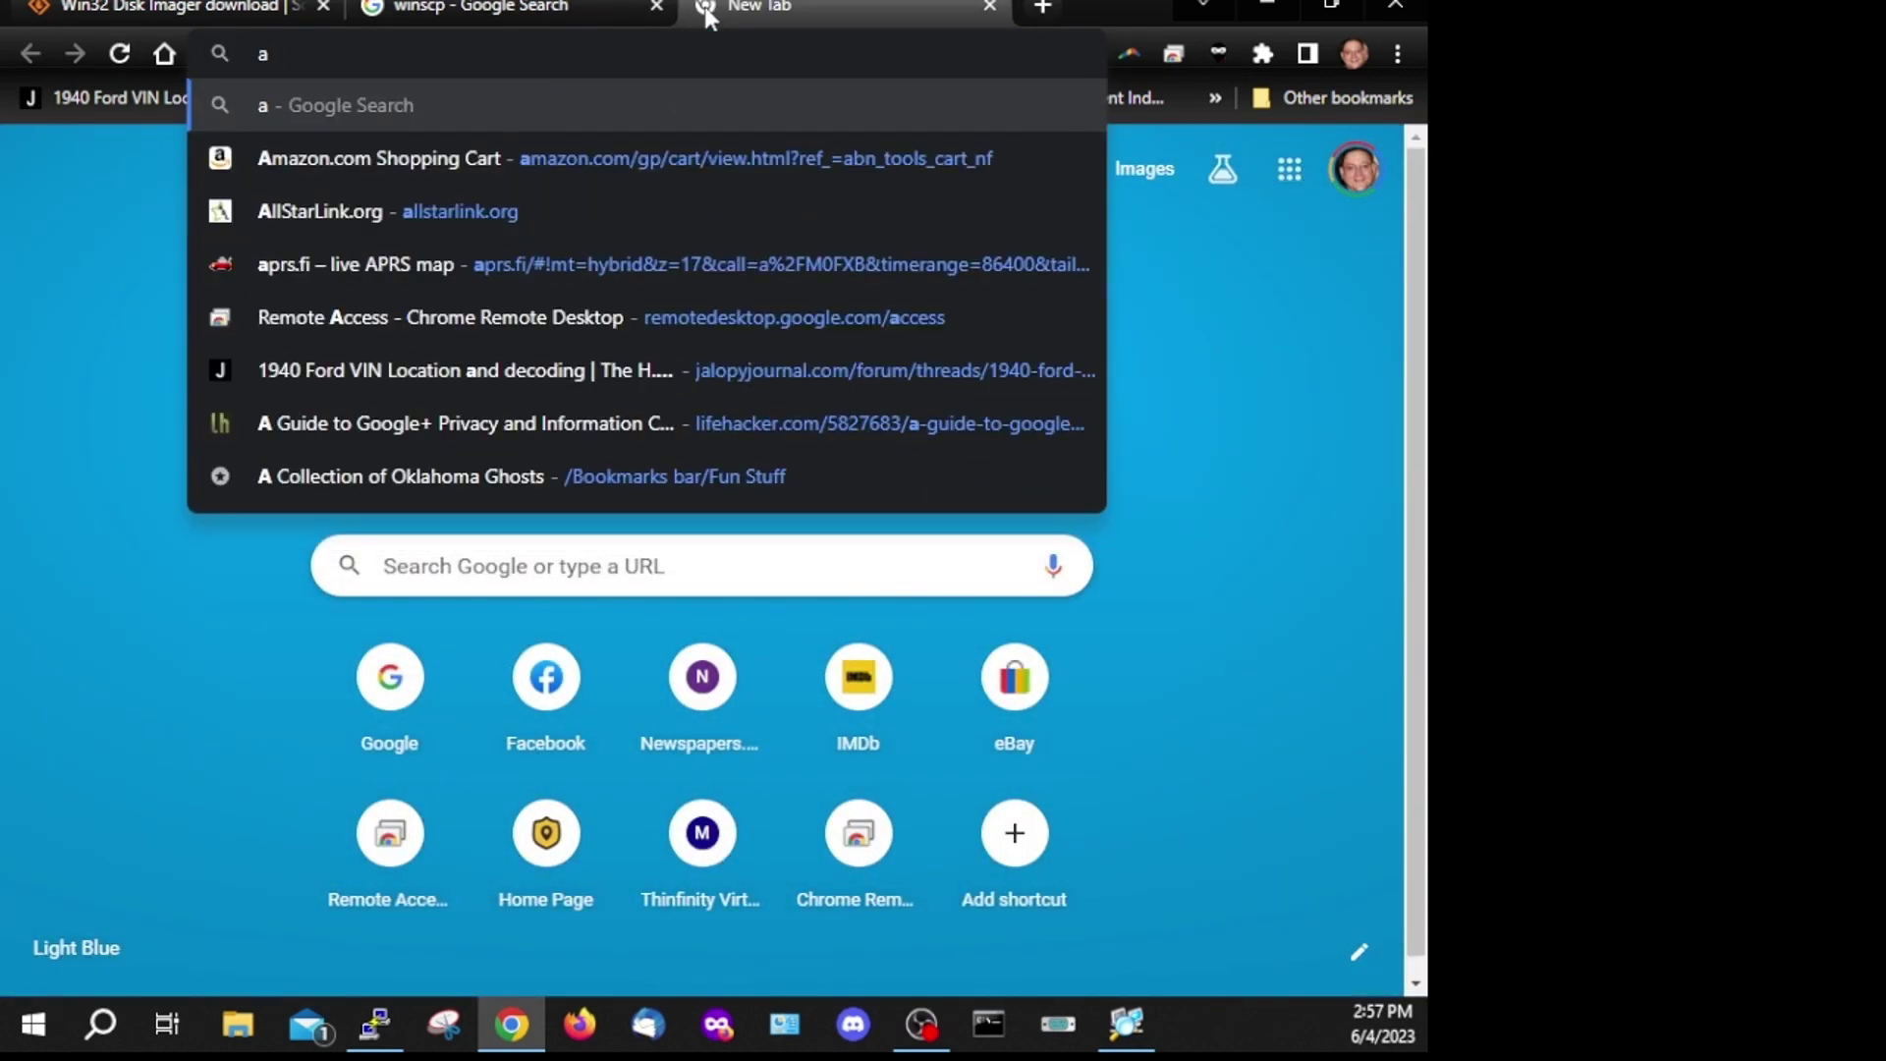
type("llstarlink.org")
key("Return")
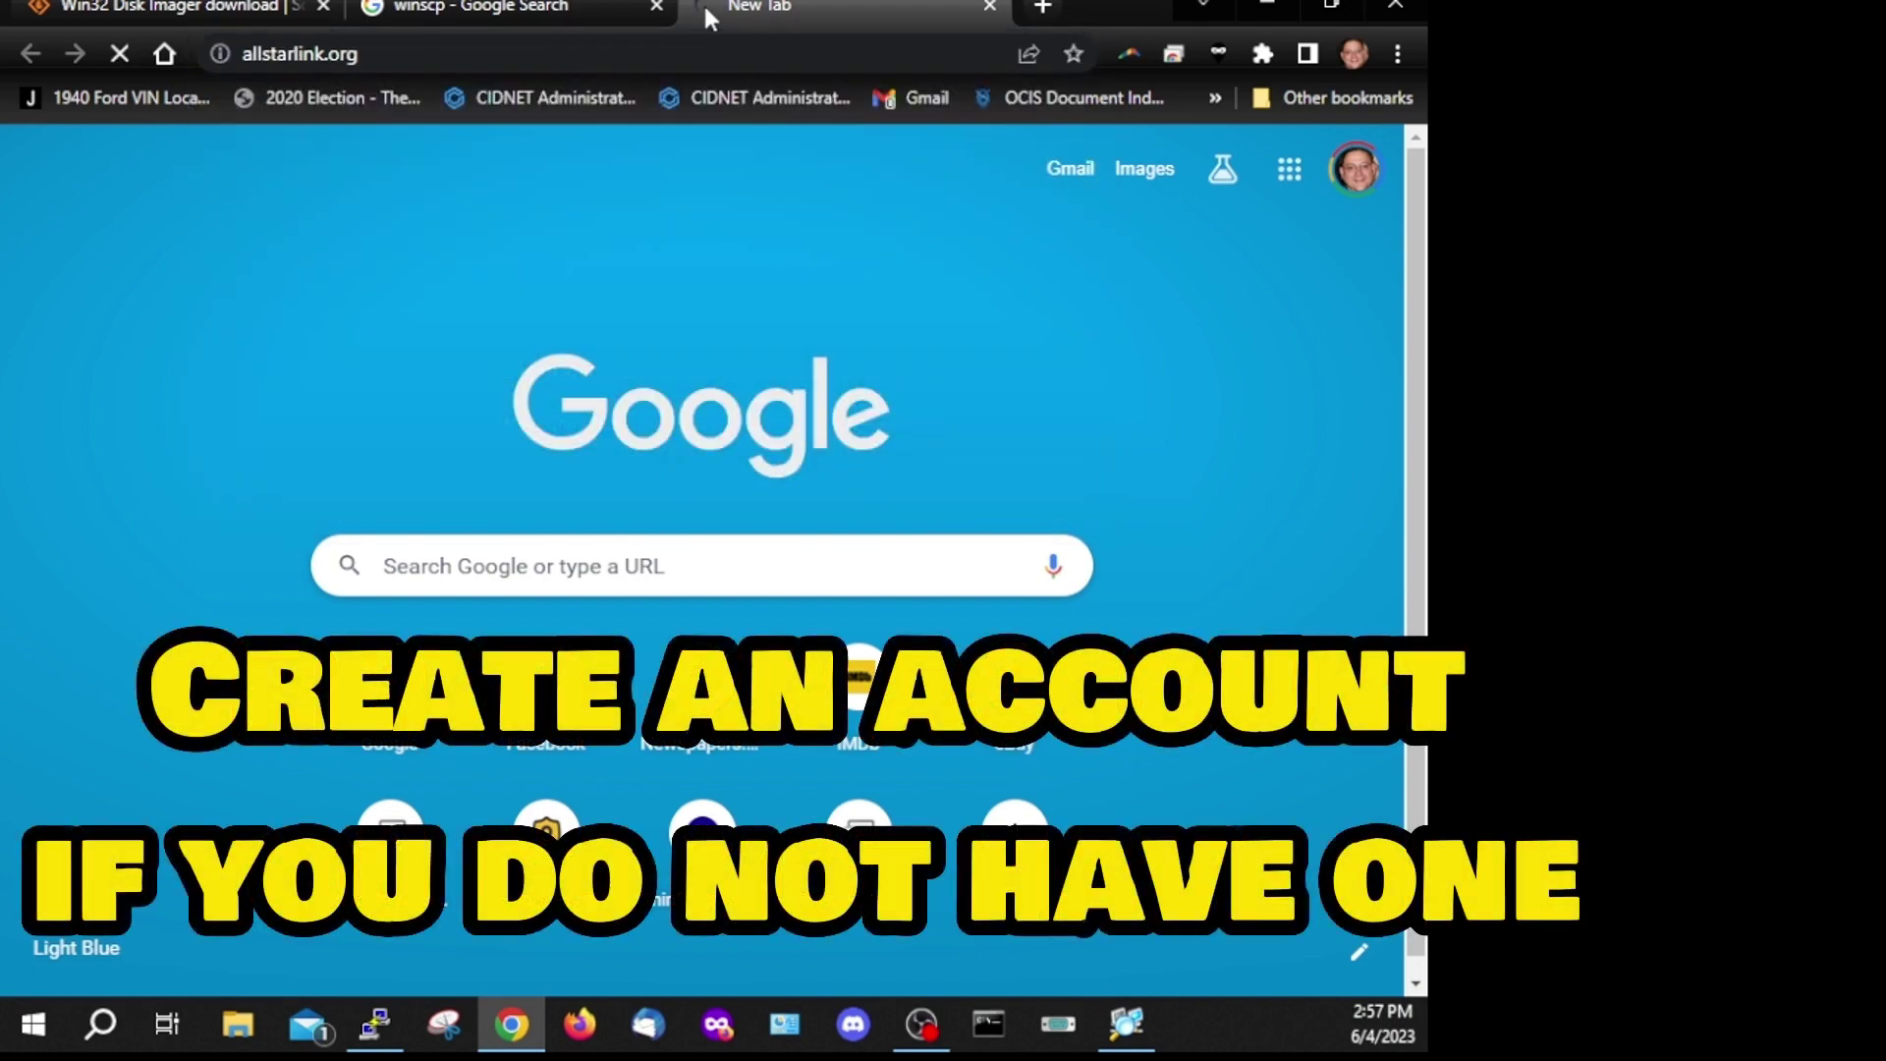